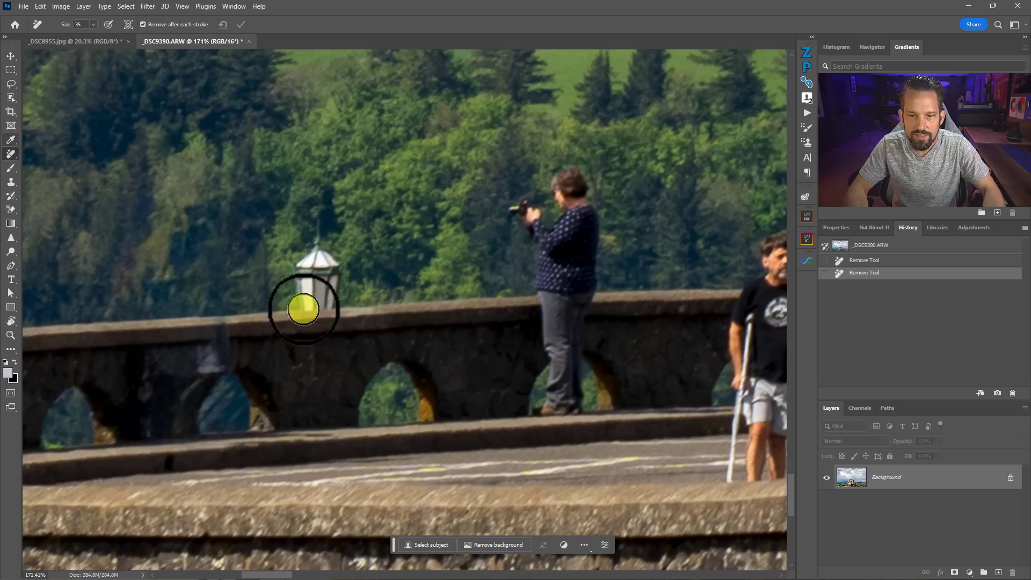
- Paint out the lamp post and the woman photographer on the stone wall with the Remove Tool
{"action": "mouse_move", "coordinate": [301, 306]}
{"action": "left_mouse_down"}
{"action": "mouse_move", "coordinate": [332, 281]}
{"action": "mouse_move", "coordinate": [310, 234]}
{"action": "mouse_move", "coordinate": [306, 293]}
{"action": "left_mouse_up"}
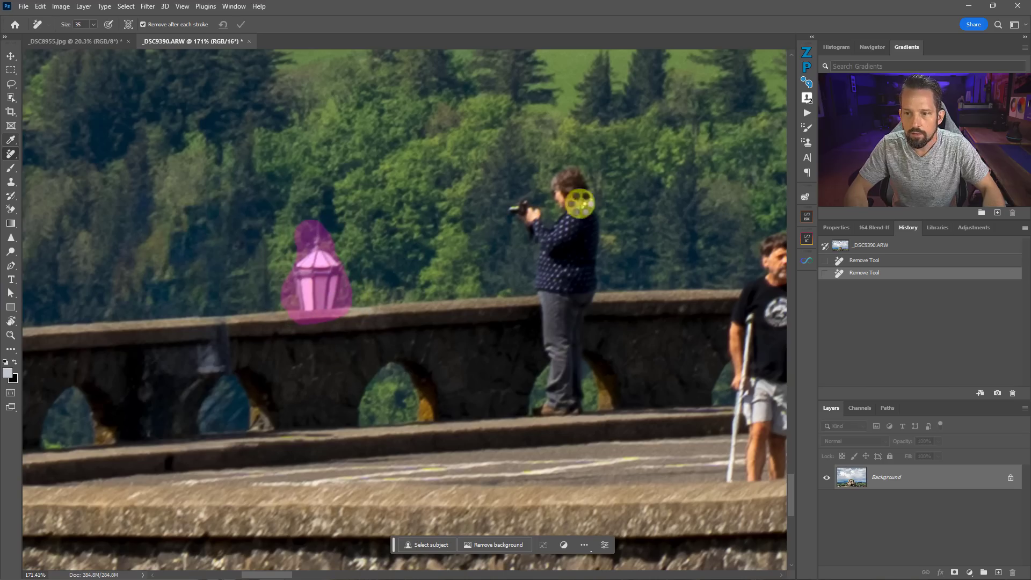
{"action": "mouse_move", "coordinate": [511, 211]}
{"action": "left_mouse_down"}
{"action": "mouse_move", "coordinate": [574, 184]}
{"action": "mouse_move", "coordinate": [547, 321]}
{"action": "mouse_move", "coordinate": [549, 362]}
{"action": "left_mouse_up"}
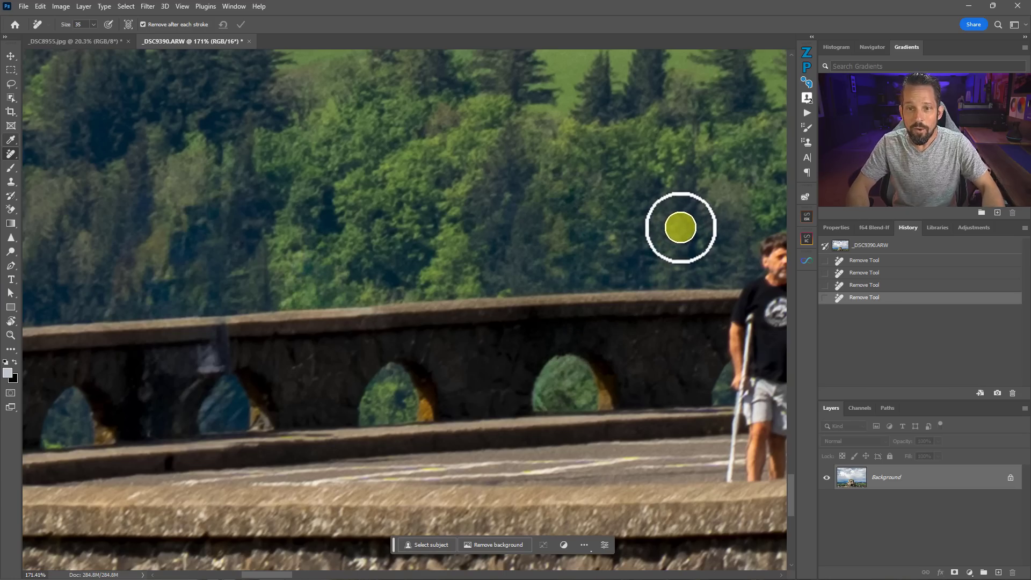
{"action": "right_click", "coordinate": [650, 227]}
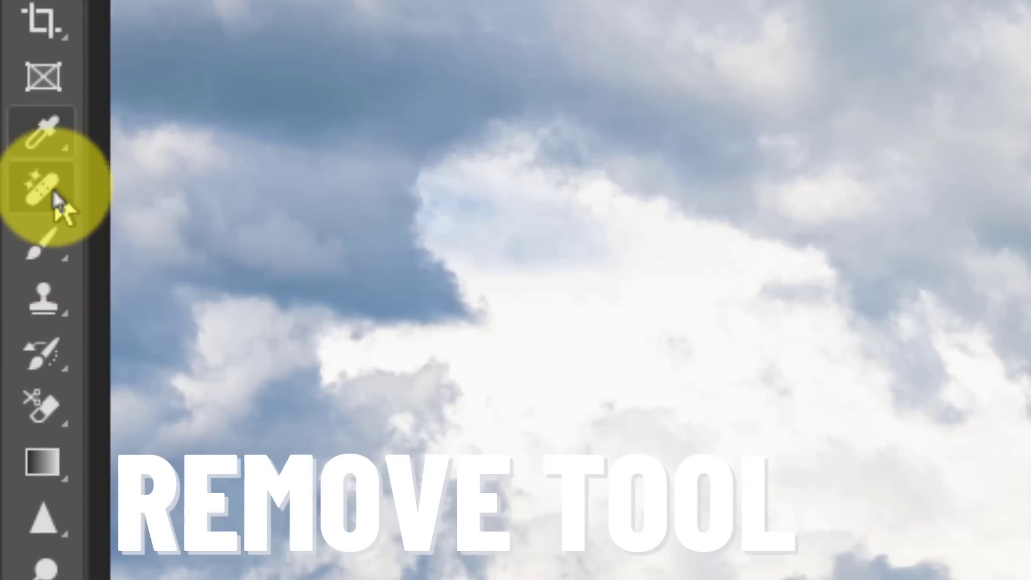
- Revert the photo to its original History snapshot and select the Remove Tool from the healing group
{"action": "left_click", "coordinate": [12, 160]}
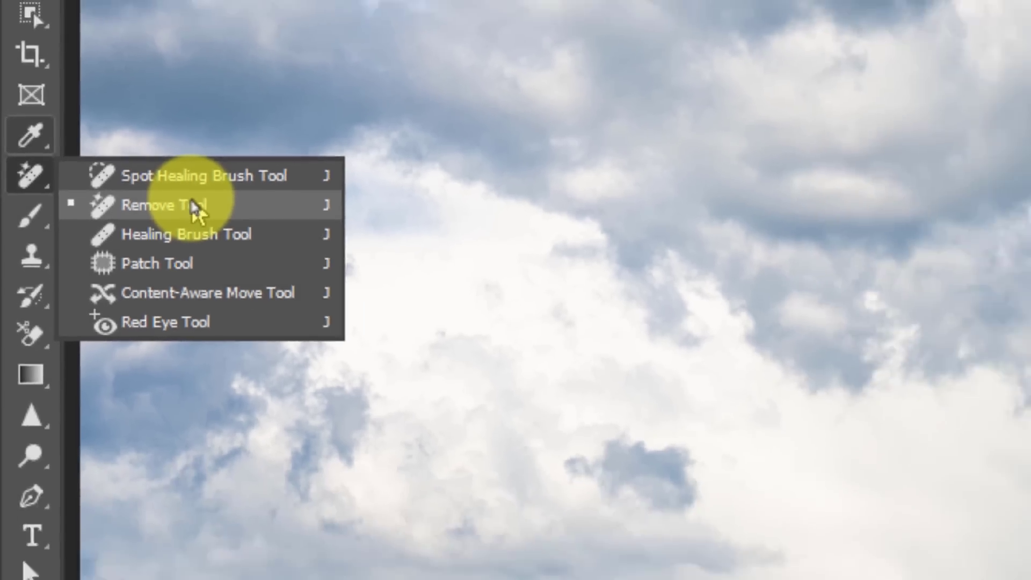
{"action": "left_click", "coordinate": [267, 235]}
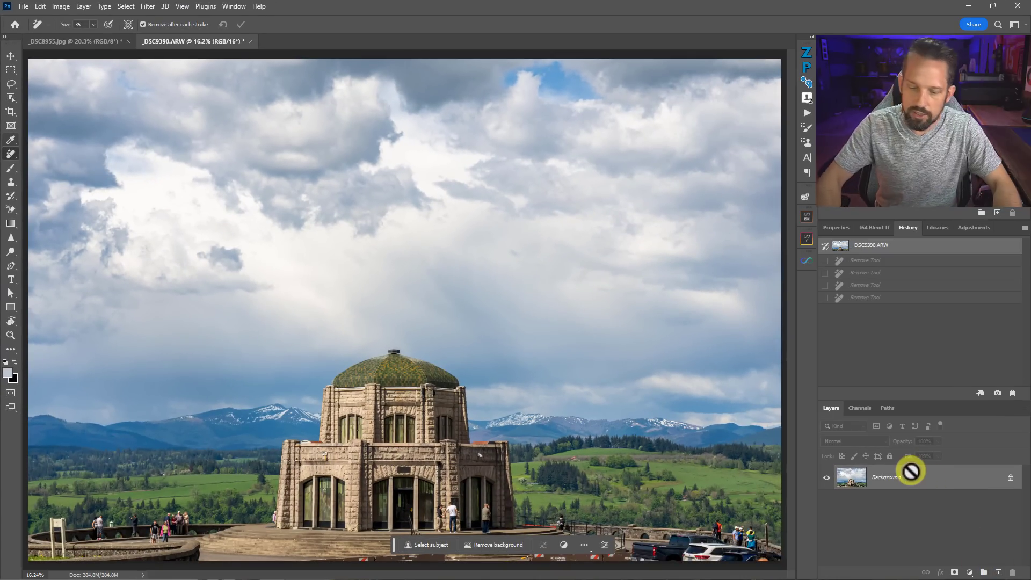
- Duplicate the Background onto a new Layer 1 with Ctrl+J and fit the photo on screen
{"action": "key", "text": "ctrl+j"}
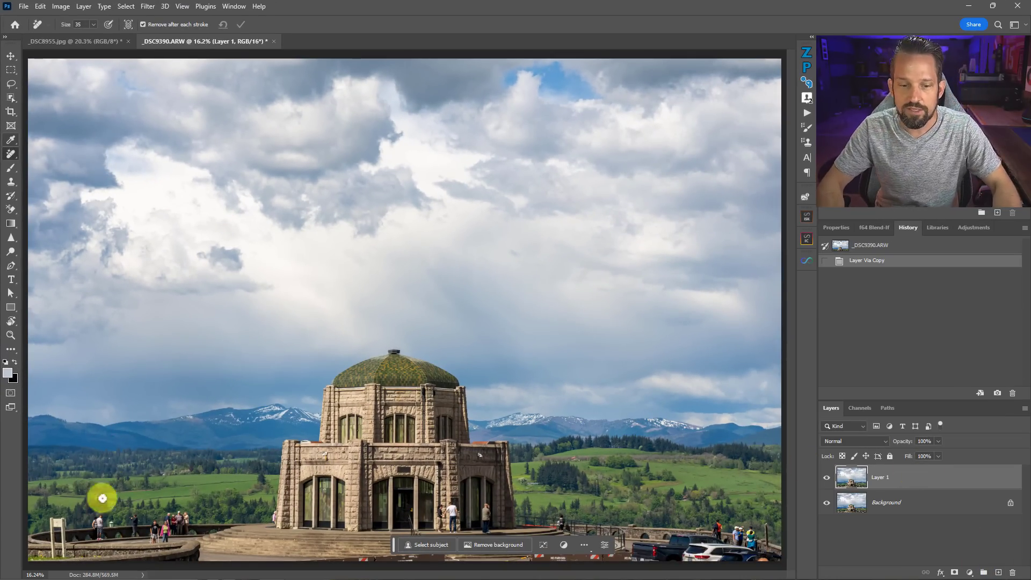
{"action": "scroll", "coordinate": [87, 530], "scroll_direction": "up", "scroll_amount": 5}
{"action": "scroll", "coordinate": [184, 271], "scroll_direction": "down", "scroll_amount": 3}
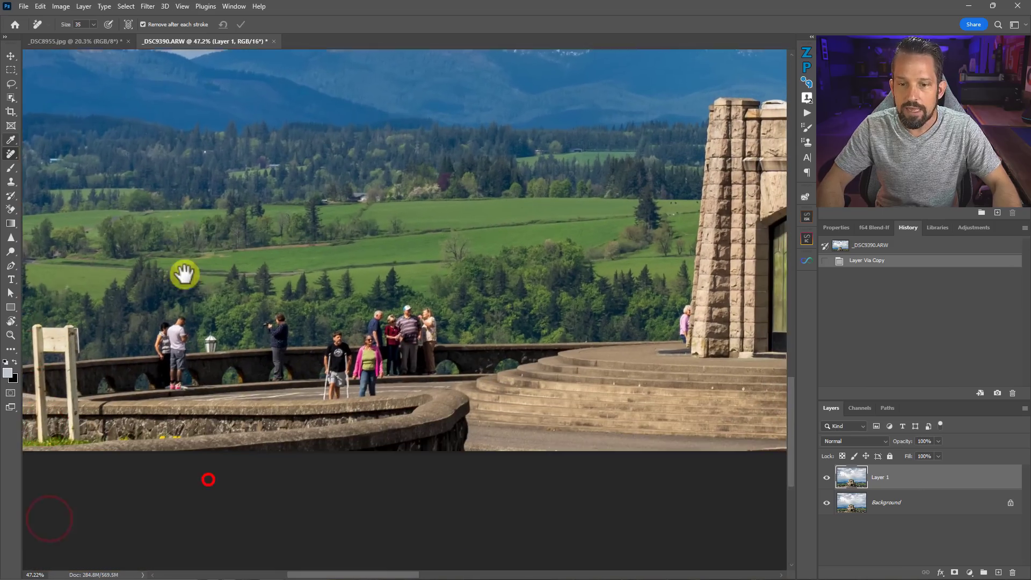
{"action": "right_click", "coordinate": [348, 266]}
{"action": "left_click", "coordinate": [358, 275]}
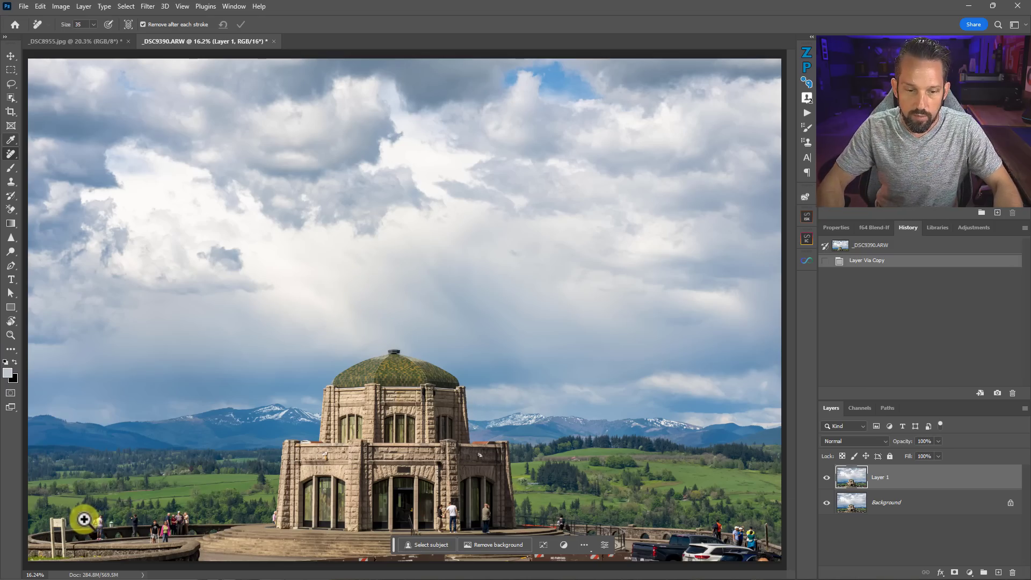
- Zoom in and pan to the wooden sign and the couple by the wall
{"action": "scroll", "coordinate": [84, 519], "scroll_direction": "up", "scroll_amount": 10}
{"action": "left_click_drag", "start_coordinate": [161, 517], "coordinate": [180, 264]}
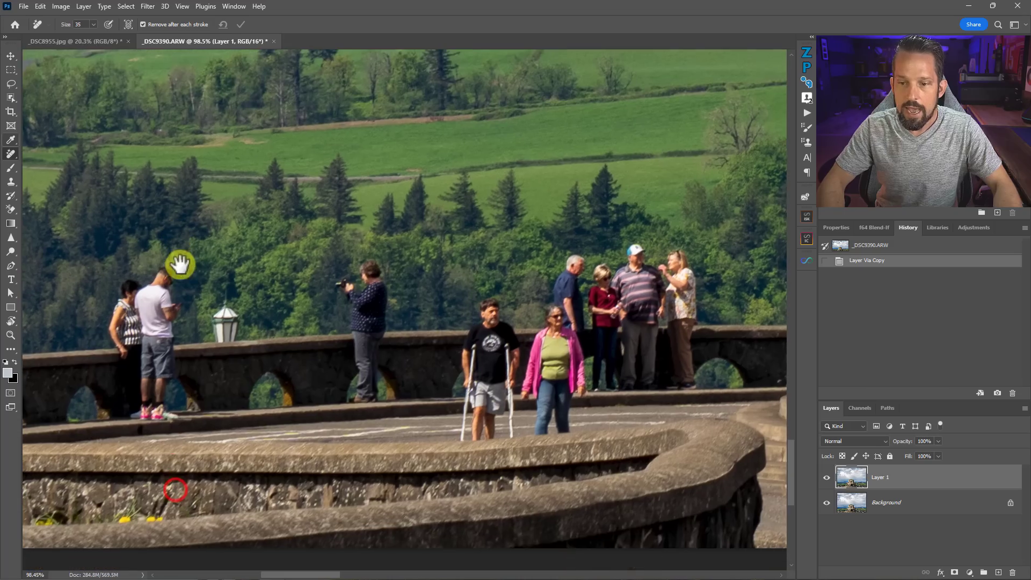
{"action": "right_click", "coordinate": [402, 283]}
{"action": "left_click", "coordinate": [413, 291]}
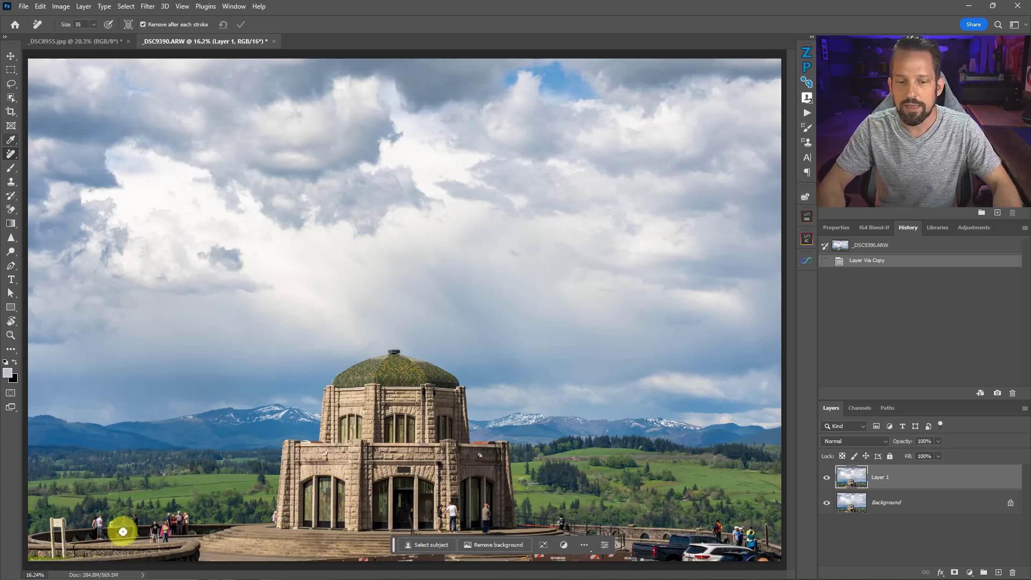
{"action": "scroll", "coordinate": [56, 532], "scroll_direction": "up", "scroll_amount": 10}
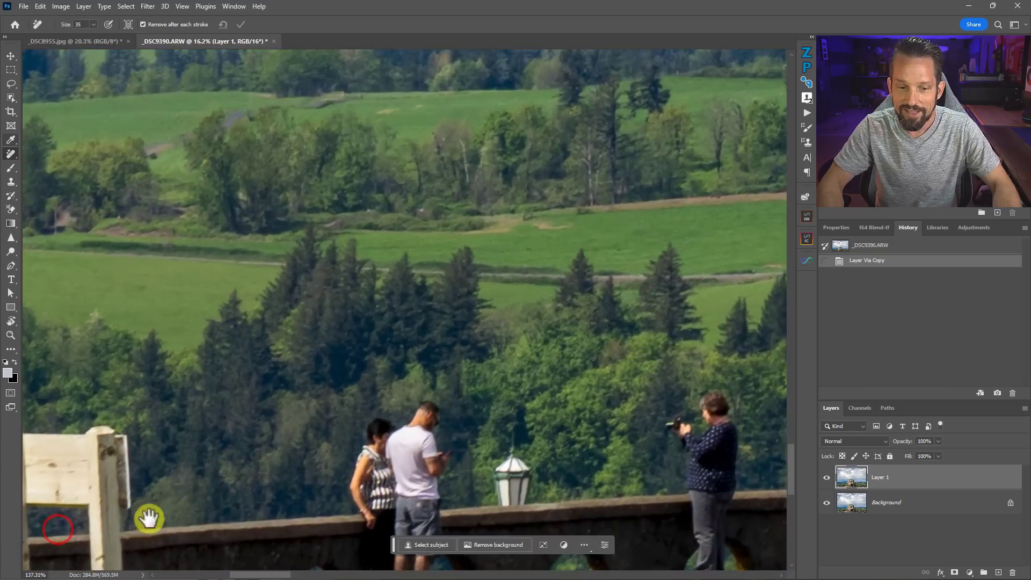
{"action": "left_click_drag", "start_coordinate": [150, 518], "coordinate": [317, 195]}
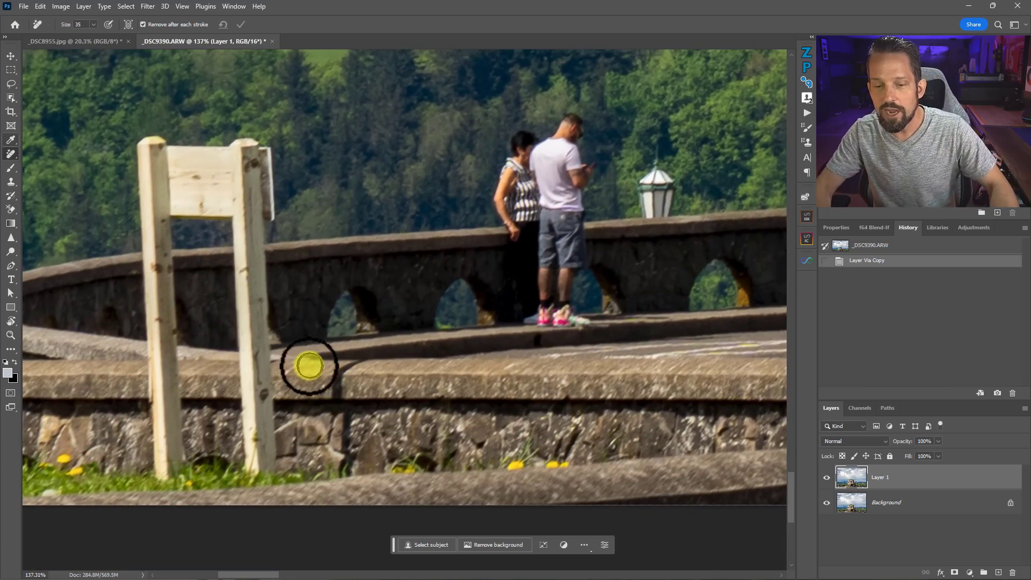
- Enlarge the brush to 60 and make sure the Remove Tool is active
{"action": "key", "text": "bracketright"}
{"action": "key", "text": "bracketright"}
{"action": "key", "text": "bracketright"}
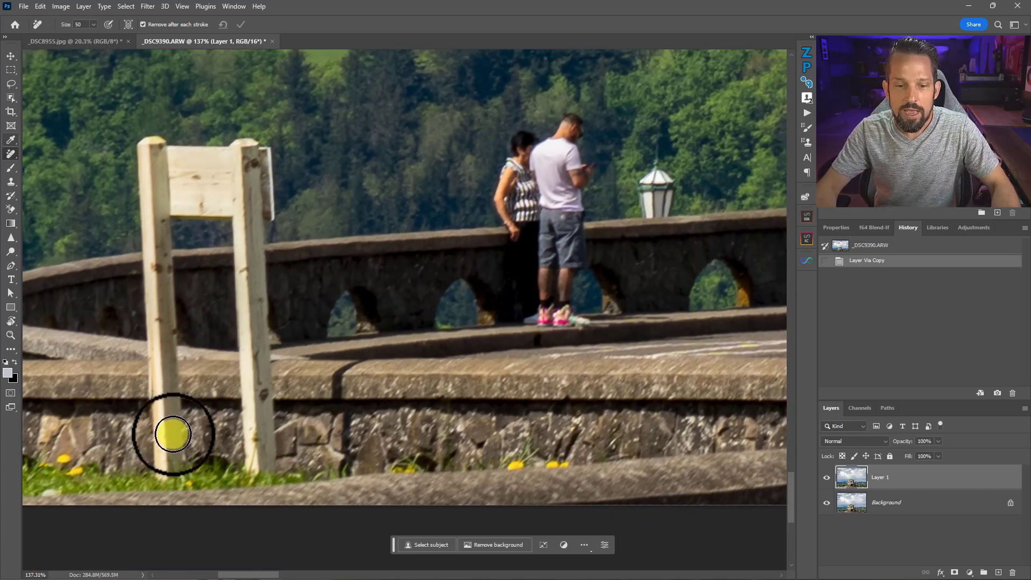
{"action": "key", "text": "bracketright"}
{"action": "key", "text": "bracketright"}
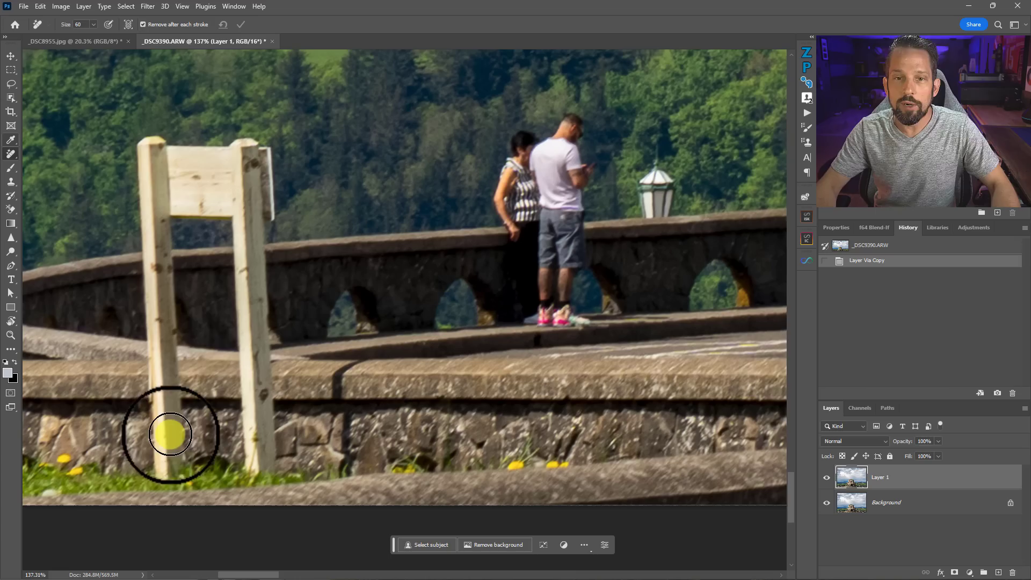
{"action": "right_click", "coordinate": [12, 150]}
{"action": "left_click", "coordinate": [46, 153]}
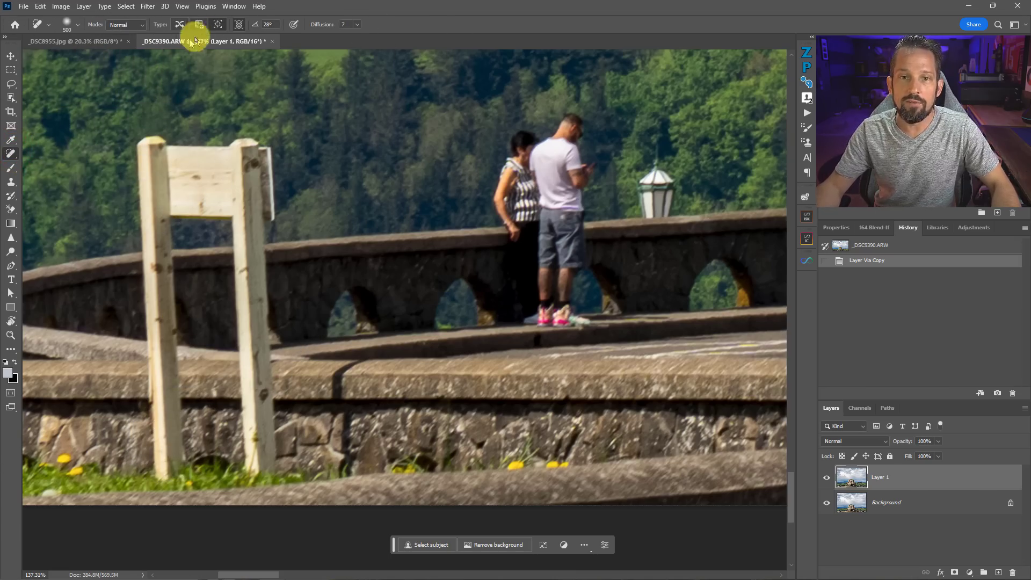
{"action": "right_click", "coordinate": [12, 154]}
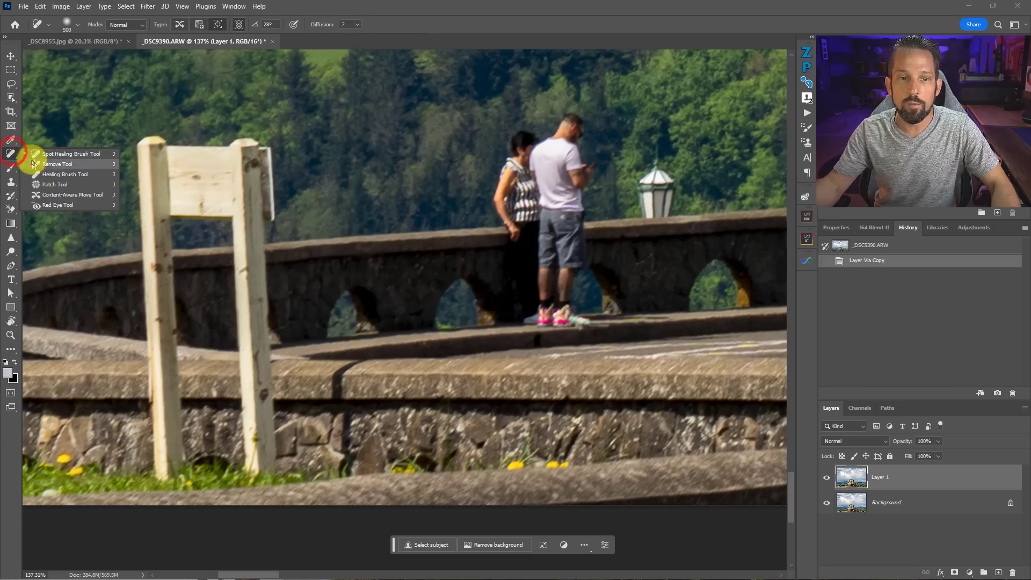
{"action": "left_click", "coordinate": [40, 167]}
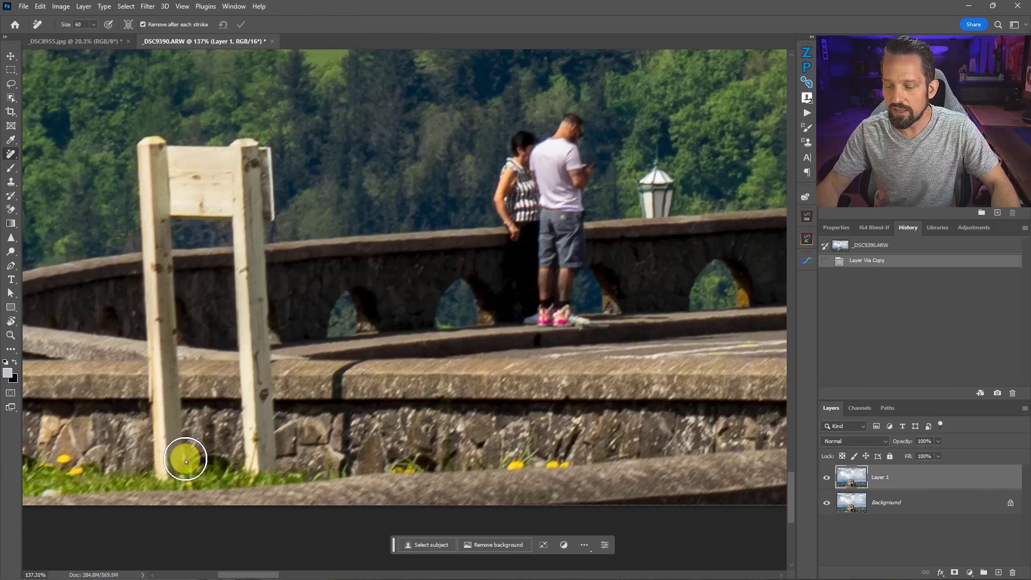
{"action": "left_click", "coordinate": [166, 467]}
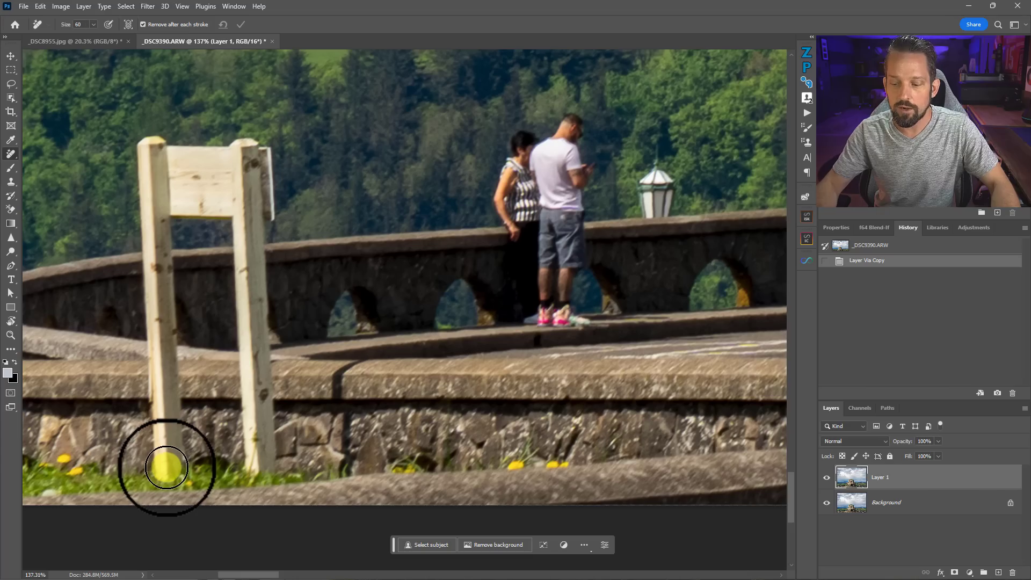
- Raise the brush to 70 and erase the wooden sign and the couple at the wall
{"action": "key", "text": "bracketright"}
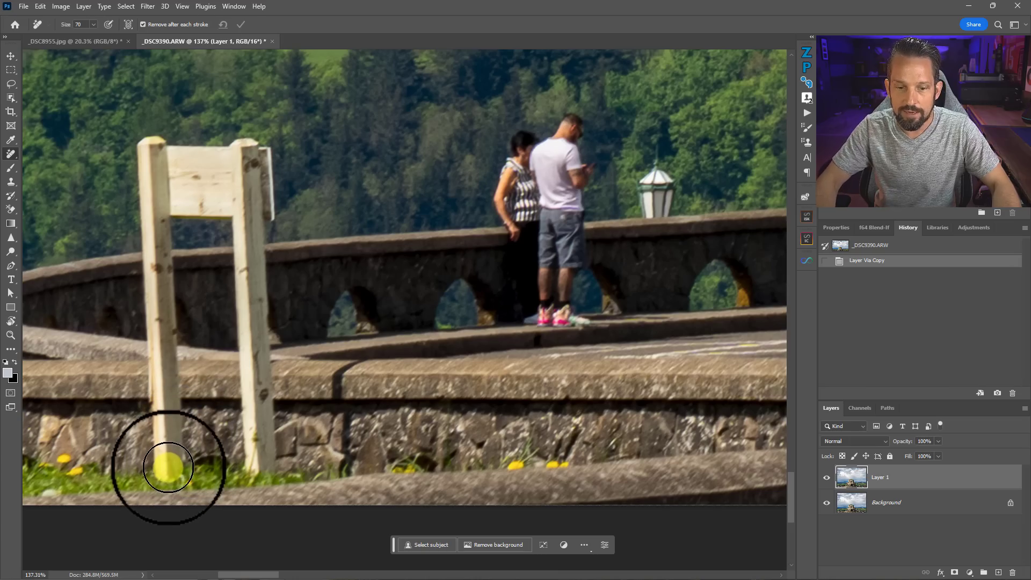
{"action": "mouse_move", "coordinate": [168, 467]}
{"action": "left_mouse_down"}
{"action": "mouse_move", "coordinate": [165, 227]}
{"action": "mouse_move", "coordinate": [142, 163]}
{"action": "mouse_move", "coordinate": [233, 139]}
{"action": "mouse_move", "coordinate": [269, 143]}
{"action": "mouse_move", "coordinate": [172, 184]}
{"action": "mouse_move", "coordinate": [285, 202]}
{"action": "mouse_move", "coordinate": [259, 197]}
{"action": "mouse_move", "coordinate": [263, 455]}
{"action": "left_mouse_up"}
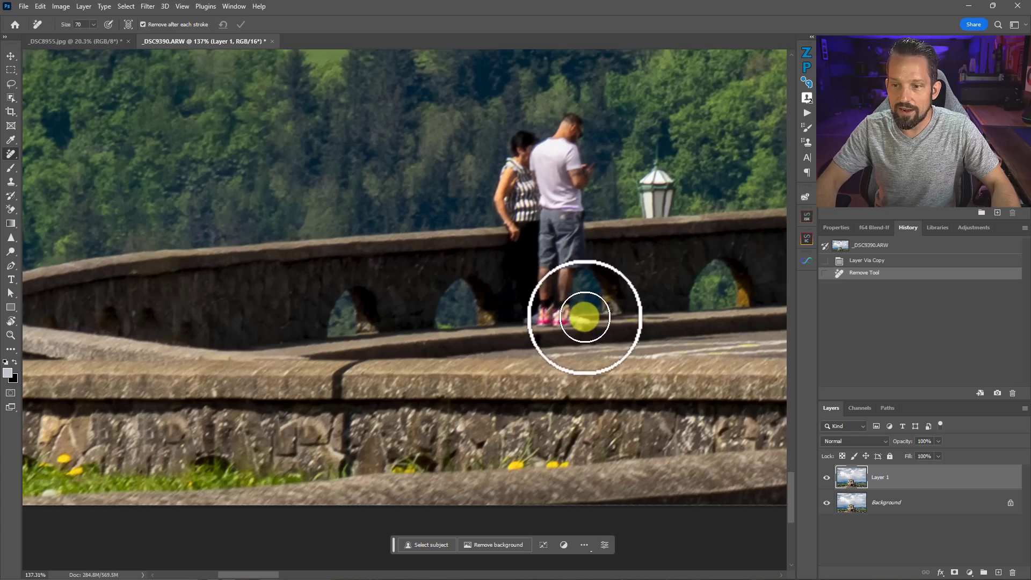
{"action": "mouse_move", "coordinate": [584, 313]}
{"action": "left_mouse_down"}
{"action": "mouse_move", "coordinate": [521, 312]}
{"action": "mouse_move", "coordinate": [510, 237]}
{"action": "mouse_move", "coordinate": [528, 157]}
{"action": "mouse_move", "coordinate": [569, 125]}
{"action": "mouse_move", "coordinate": [556, 289]}
{"action": "left_mouse_up"}
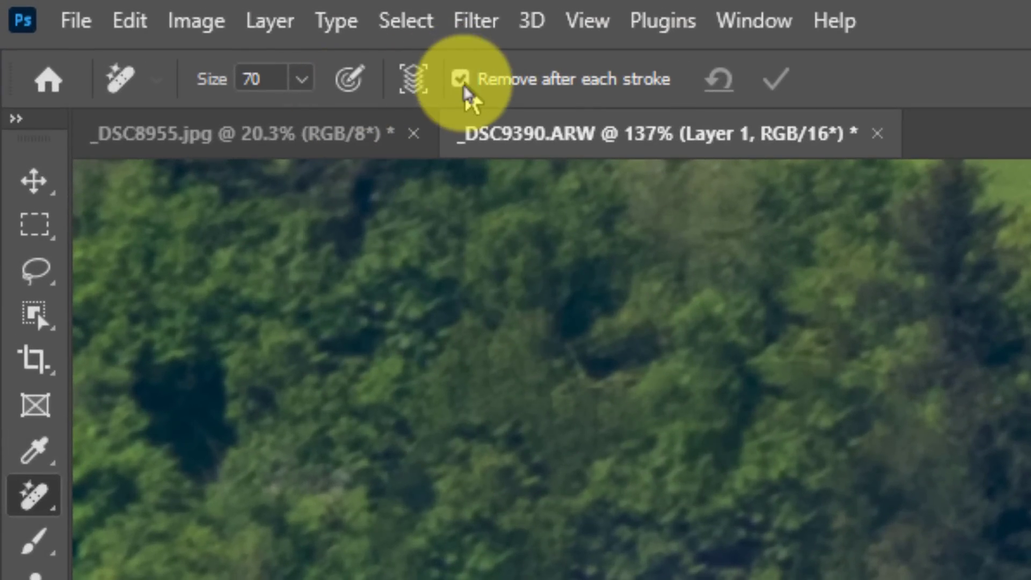
- Turn off Remove after each stroke, then erase and commit the lamp post on the wall
{"action": "left_click", "coordinate": [460, 83]}
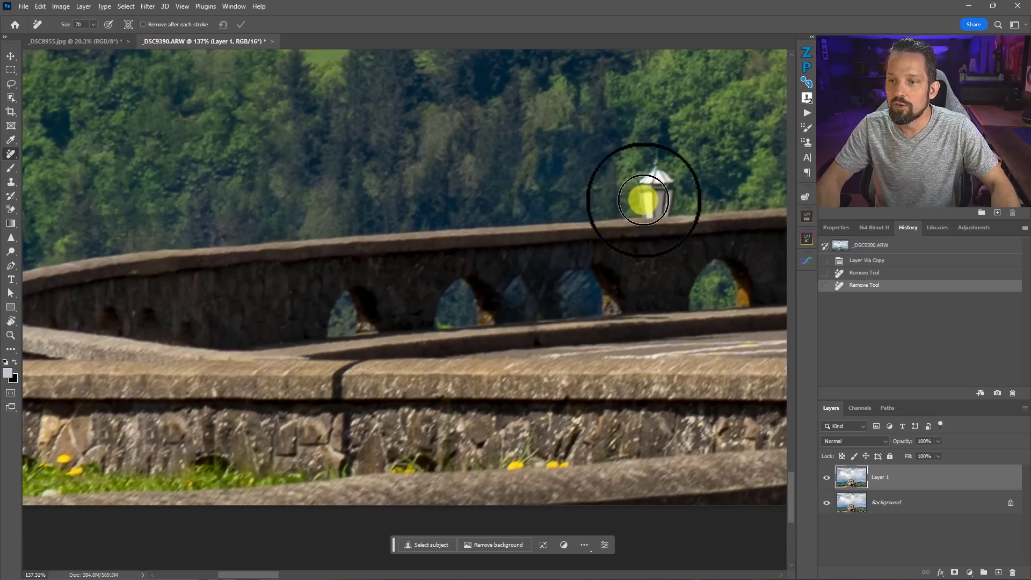
{"action": "mouse_move", "coordinate": [643, 200]}
{"action": "left_mouse_down"}
{"action": "mouse_move", "coordinate": [647, 186]}
{"action": "mouse_move", "coordinate": [659, 183]}
{"action": "mouse_move", "coordinate": [663, 195]}
{"action": "left_mouse_up"}
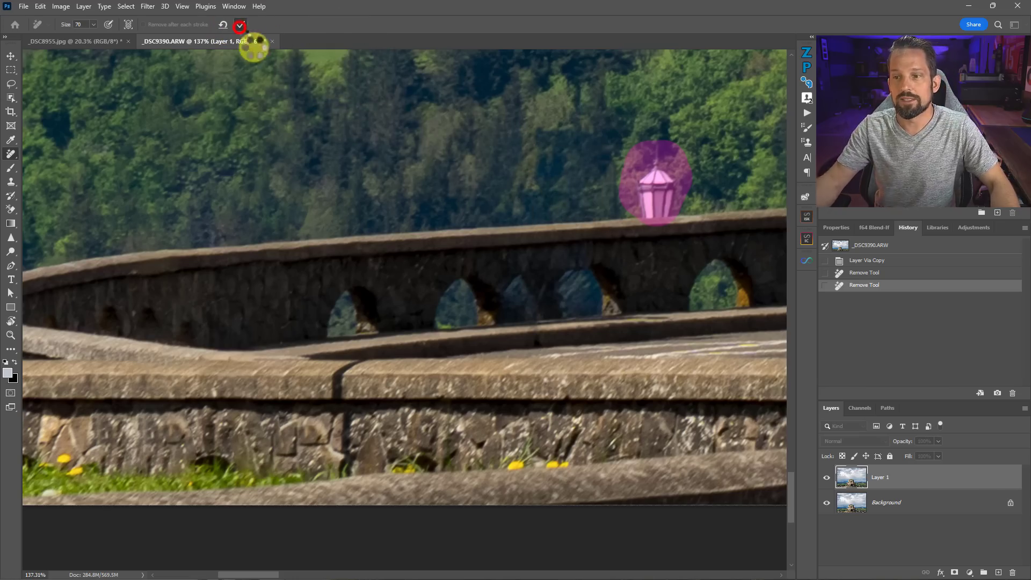
{"action": "left_click", "coordinate": [241, 24]}
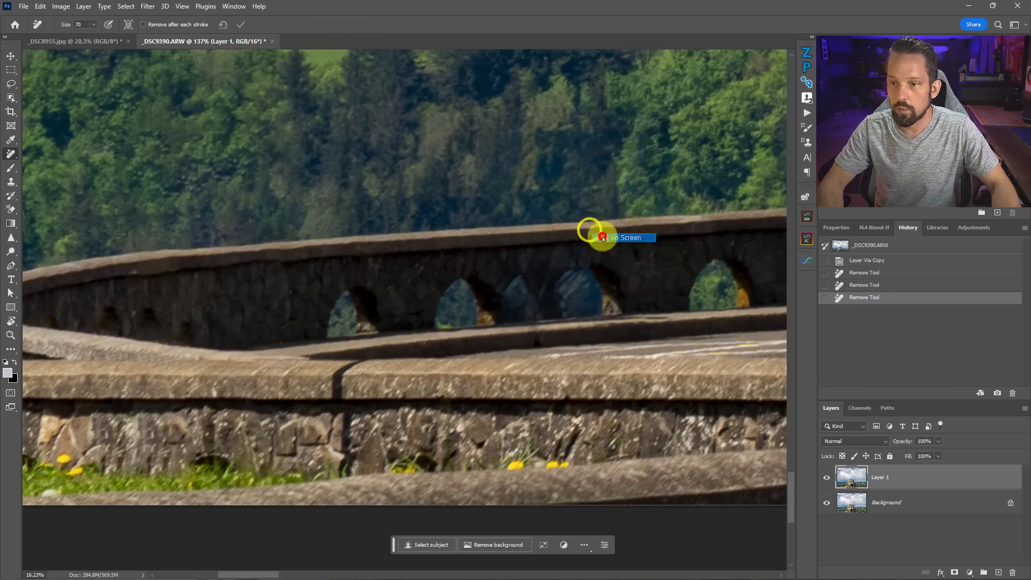
{"action": "key", "text": "ctrl+0"}
- Mark the two wall fixtures, the small person left of the building and the doorway couple
{"action": "scroll", "coordinate": [511, 506], "scroll_direction": "up", "scroll_amount": 5}
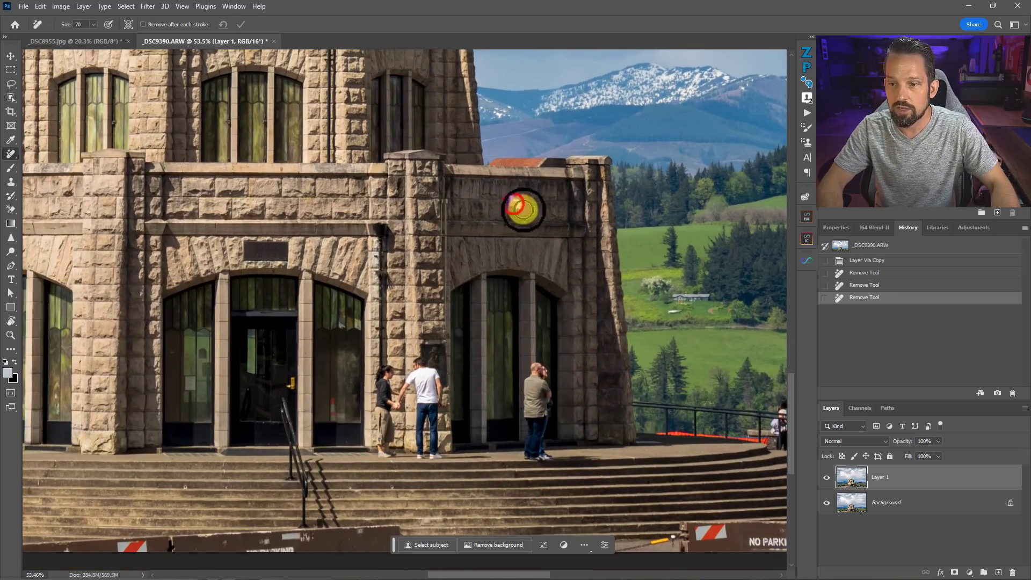
{"action": "left_click", "coordinate": [517, 206]}
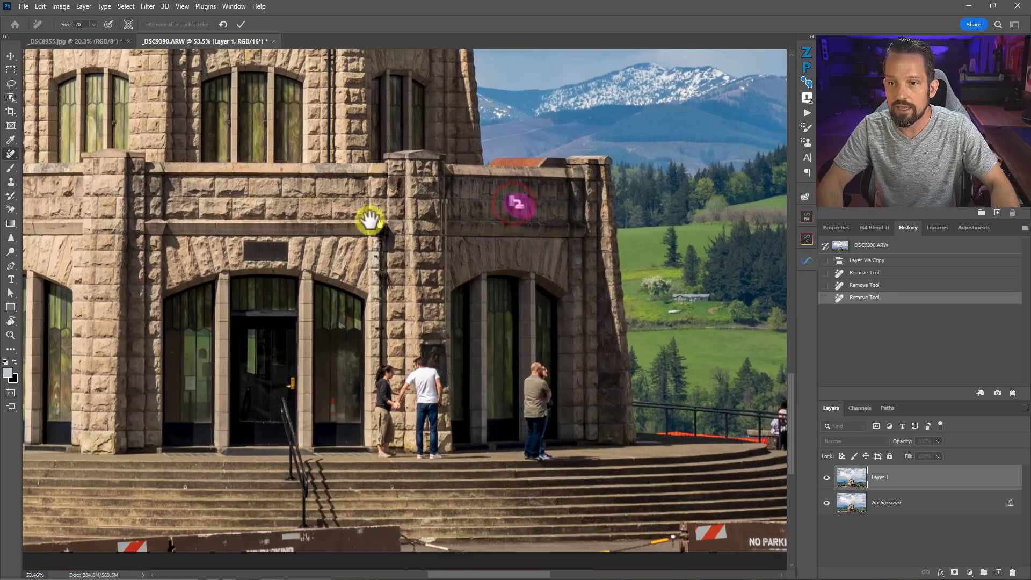
{"action": "left_click_drag", "start_coordinate": [317, 205], "coordinate": [524, 228]}
{"action": "left_click_drag", "start_coordinate": [251, 226], "coordinate": [272, 246]}
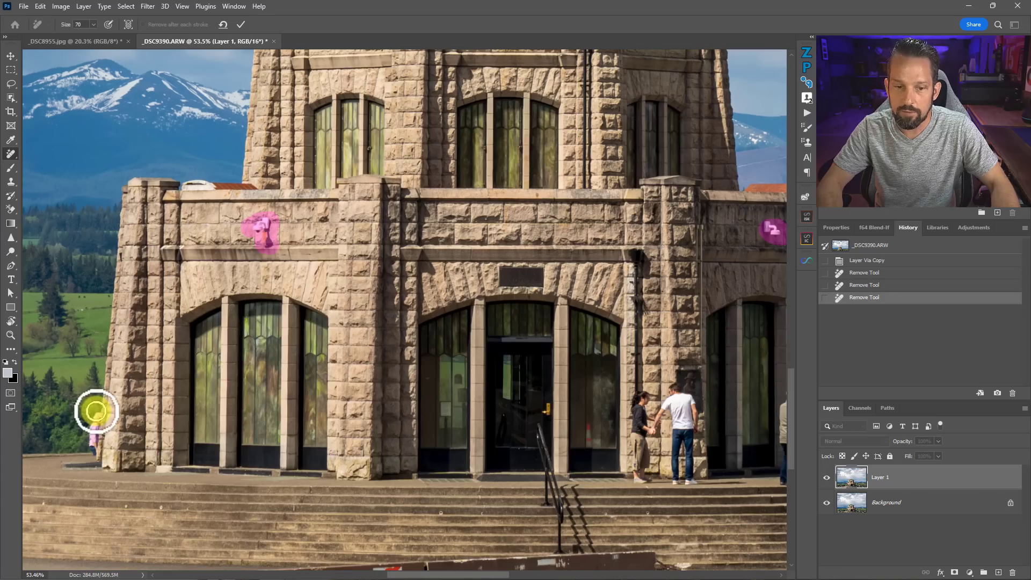
{"action": "left_click_drag", "start_coordinate": [97, 411], "coordinate": [92, 451]}
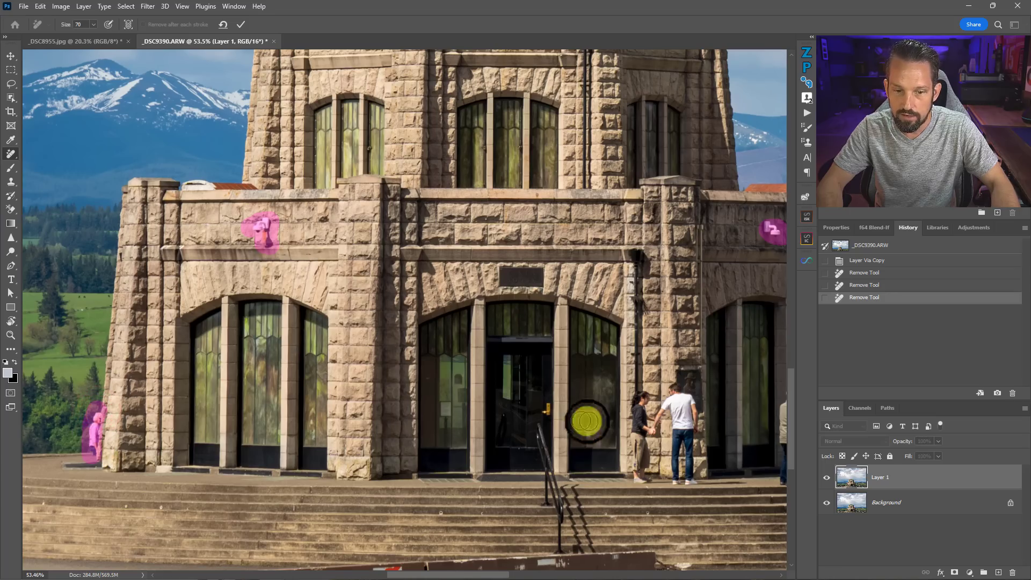
{"action": "mouse_move", "coordinate": [655, 412]}
{"action": "left_mouse_down"}
{"action": "mouse_move", "coordinate": [456, 327]}
{"action": "mouse_move", "coordinate": [444, 312]}
{"action": "mouse_move", "coordinate": [437, 396]}
{"action": "mouse_move", "coordinate": [469, 308]}
{"action": "mouse_move", "coordinate": [491, 312]}
{"action": "mouse_move", "coordinate": [499, 336]}
{"action": "mouse_move", "coordinate": [492, 382]}
{"action": "mouse_move", "coordinate": [484, 393]}
{"action": "mouse_move", "coordinate": [478, 323]}
{"action": "left_mouse_up"}
- At brush size 60, extend the mark past the man's feet, add the field house, and apply
{"action": "key", "text": "bracketleft"}
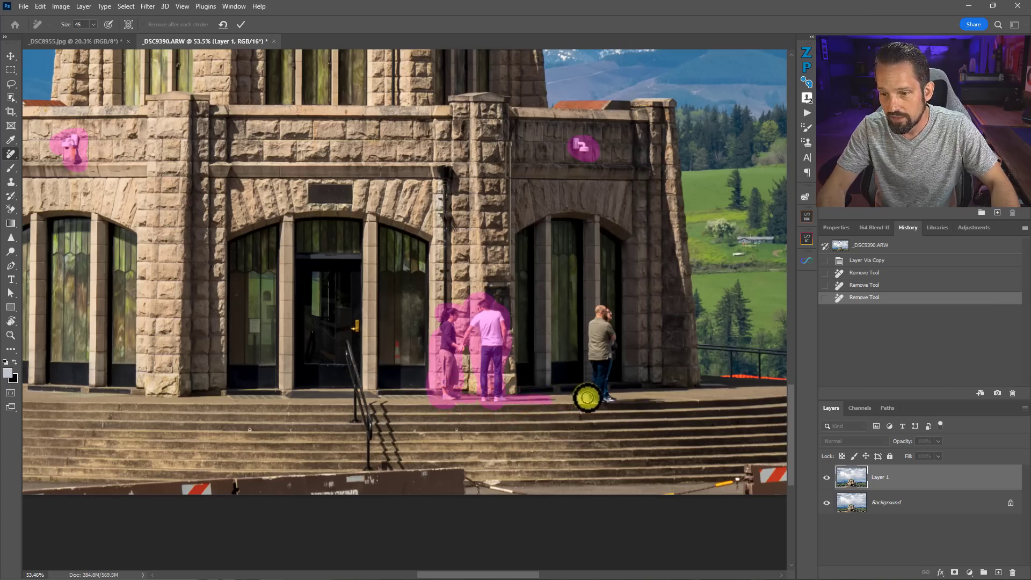
{"action": "left_click_drag", "start_coordinate": [619, 400], "coordinate": [668, 397]}
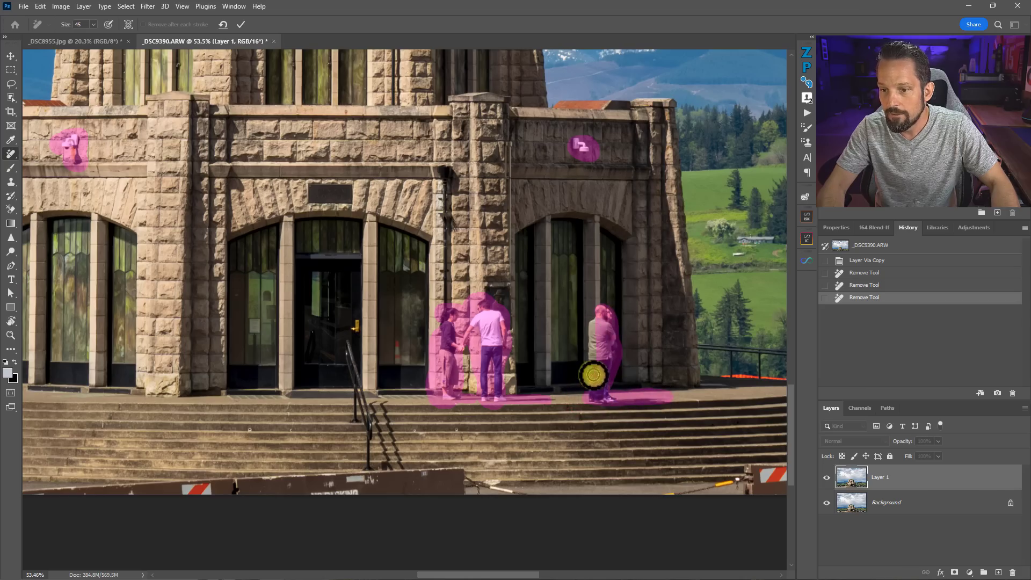
{"action": "left_click_drag", "start_coordinate": [686, 311], "coordinate": [478, 299]}
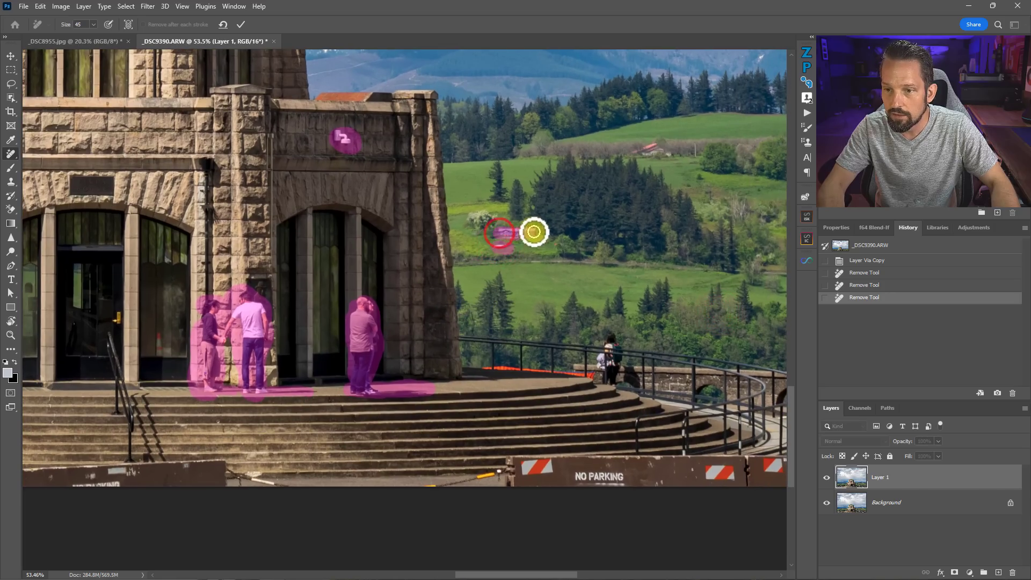
{"action": "left_click_drag", "start_coordinate": [502, 230], "coordinate": [510, 232]}
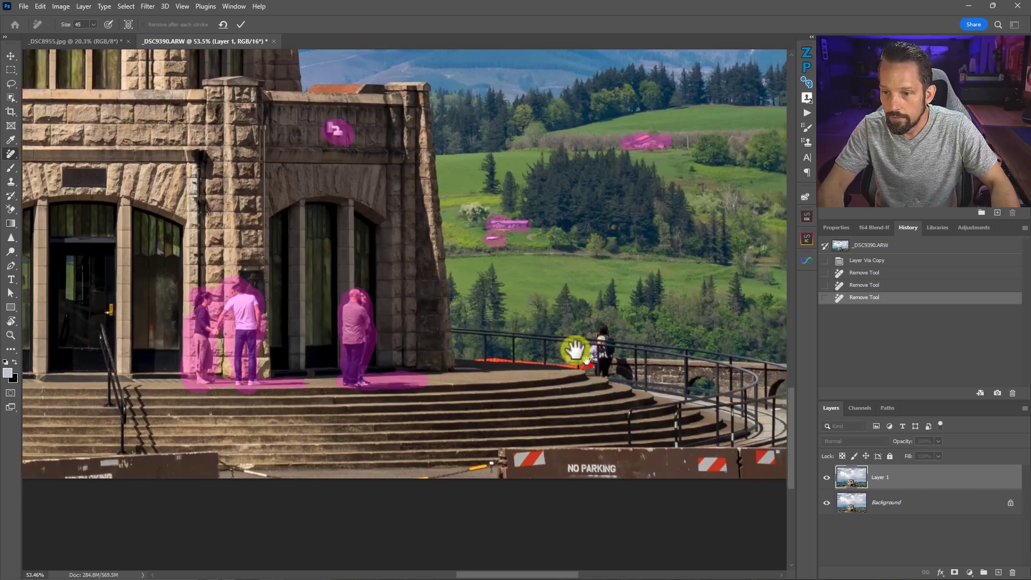
{"action": "left_click_drag", "start_coordinate": [575, 350], "coordinate": [554, 303]}
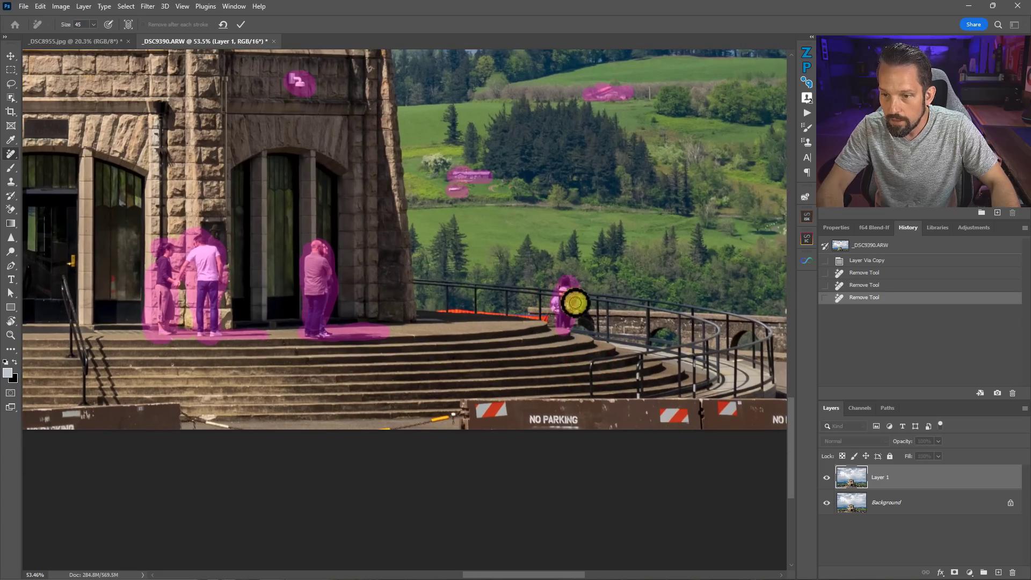
{"action": "right_click", "coordinate": [556, 268]}
{"action": "left_click", "coordinate": [575, 279]}
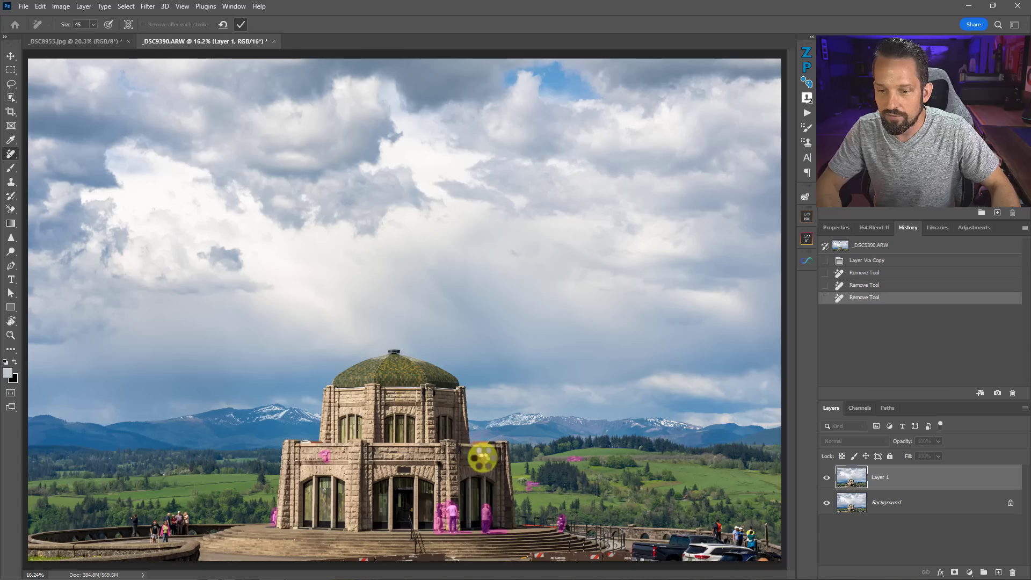
{"action": "key", "text": "Return"}
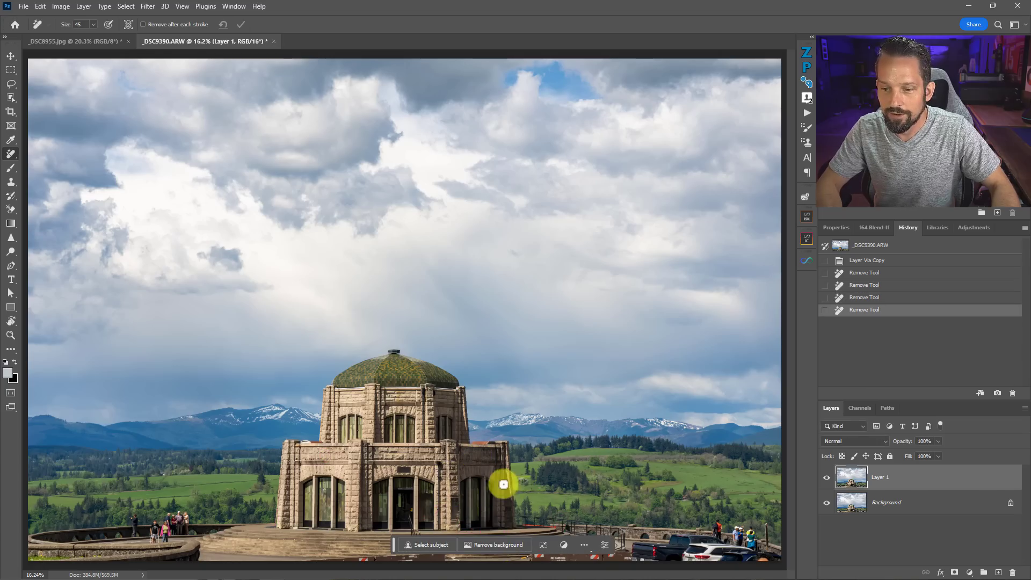
- Erase the photographer and man in black by the stone wall, then mark the leftover wall patch
{"action": "left_click_drag", "start_coordinate": [497, 469], "coordinate": [678, 281]}
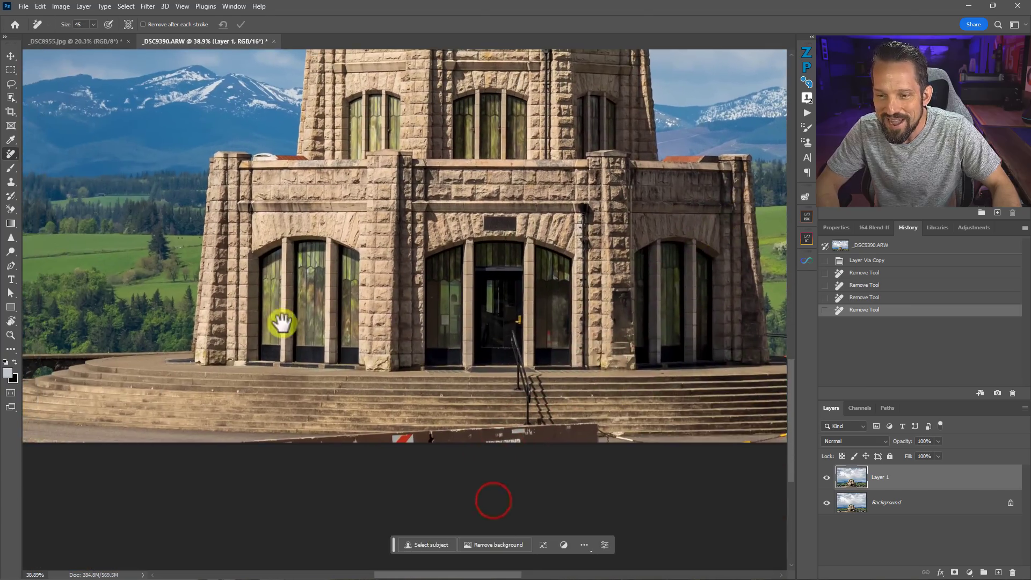
{"action": "left_click_drag", "start_coordinate": [280, 322], "coordinate": [550, 339]}
{"action": "left_click_drag", "start_coordinate": [188, 369], "coordinate": [223, 361]}
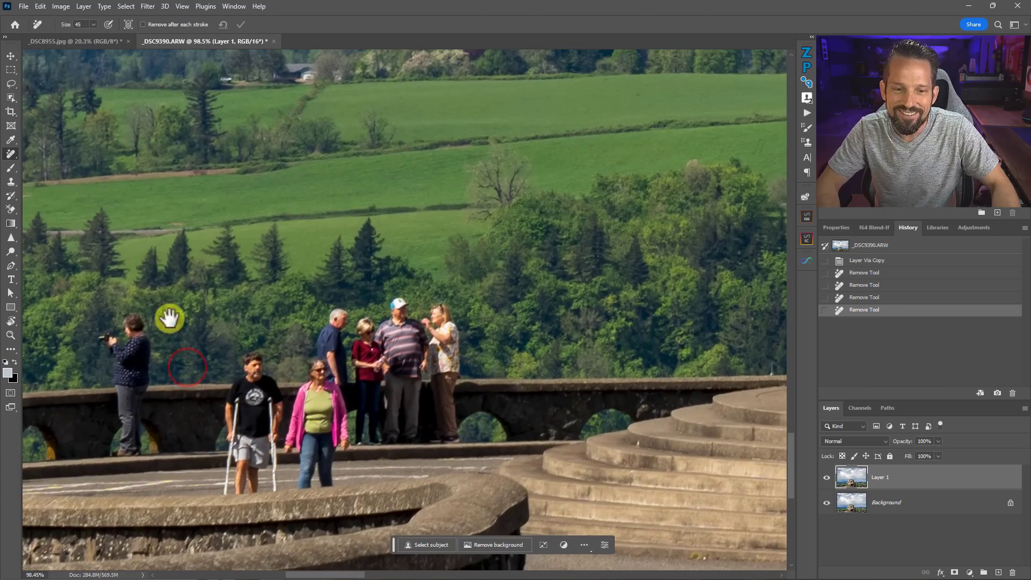
{"action": "mouse_move", "coordinate": [104, 340]}
{"action": "left_mouse_down"}
{"action": "mouse_move", "coordinate": [119, 349]}
{"action": "mouse_move", "coordinate": [127, 327]}
{"action": "mouse_move", "coordinate": [138, 340]}
{"action": "mouse_move", "coordinate": [142, 396]}
{"action": "mouse_move", "coordinate": [135, 443]}
{"action": "mouse_move", "coordinate": [124, 448]}
{"action": "mouse_move", "coordinate": [115, 349]}
{"action": "mouse_move", "coordinate": [131, 382]}
{"action": "left_mouse_up"}
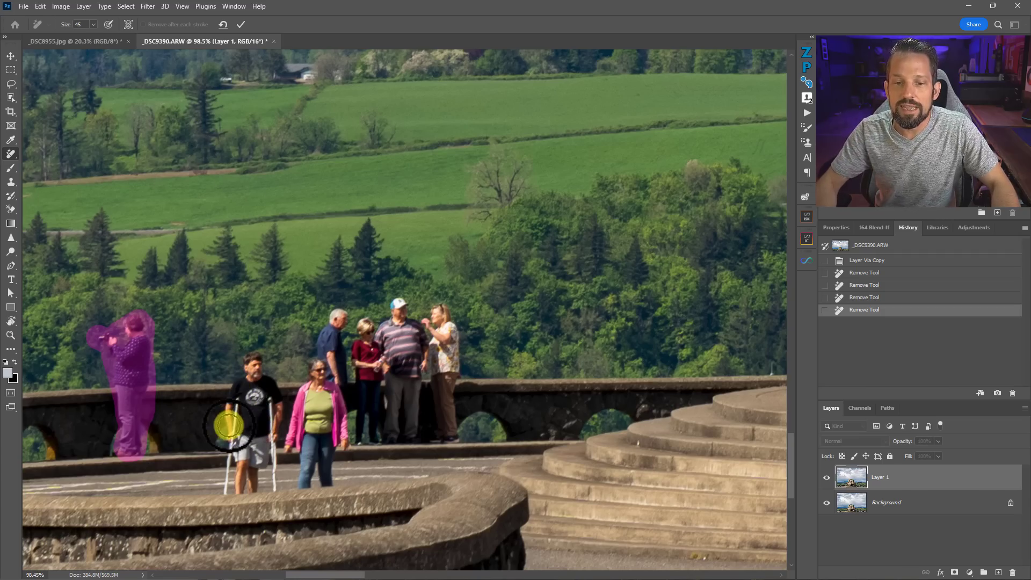
{"action": "mouse_move", "coordinate": [230, 421]}
{"action": "left_mouse_down"}
{"action": "mouse_move", "coordinate": [227, 389]}
{"action": "mouse_move", "coordinate": [252, 360]}
{"action": "mouse_move", "coordinate": [282, 428]}
{"action": "mouse_move", "coordinate": [271, 481]}
{"action": "mouse_move", "coordinate": [235, 489]}
{"action": "mouse_move", "coordinate": [236, 459]}
{"action": "mouse_move", "coordinate": [223, 488]}
{"action": "mouse_move", "coordinate": [248, 436]}
{"action": "mouse_move", "coordinate": [256, 458]}
{"action": "mouse_move", "coordinate": [250, 386]}
{"action": "mouse_move", "coordinate": [277, 452]}
{"action": "mouse_move", "coordinate": [323, 369]}
{"action": "mouse_move", "coordinate": [343, 423]}
{"action": "mouse_move", "coordinate": [327, 487]}
{"action": "mouse_move", "coordinate": [326, 440]}
{"action": "mouse_move", "coordinate": [302, 483]}
{"action": "mouse_move", "coordinate": [302, 417]}
{"action": "mouse_move", "coordinate": [315, 387]}
{"action": "mouse_move", "coordinate": [315, 420]}
{"action": "mouse_move", "coordinate": [328, 329]}
{"action": "mouse_move", "coordinate": [335, 318]}
{"action": "mouse_move", "coordinate": [344, 393]}
{"action": "mouse_move", "coordinate": [356, 381]}
{"action": "mouse_move", "coordinate": [355, 335]}
{"action": "mouse_move", "coordinate": [371, 332]}
{"action": "mouse_move", "coordinate": [370, 439]}
{"action": "mouse_move", "coordinate": [401, 304]}
{"action": "mouse_move", "coordinate": [452, 330]}
{"action": "mouse_move", "coordinate": [449, 439]}
{"action": "mouse_move", "coordinate": [381, 426]}
{"action": "mouse_move", "coordinate": [390, 353]}
{"action": "mouse_move", "coordinate": [403, 368]}
{"action": "mouse_move", "coordinate": [394, 422]}
{"action": "mouse_move", "coordinate": [408, 343]}
{"action": "mouse_move", "coordinate": [418, 355]}
{"action": "mouse_move", "coordinate": [414, 412]}
{"action": "mouse_move", "coordinate": [410, 371]}
{"action": "mouse_move", "coordinate": [431, 333]}
{"action": "mouse_move", "coordinate": [432, 421]}
{"action": "left_mouse_up"}
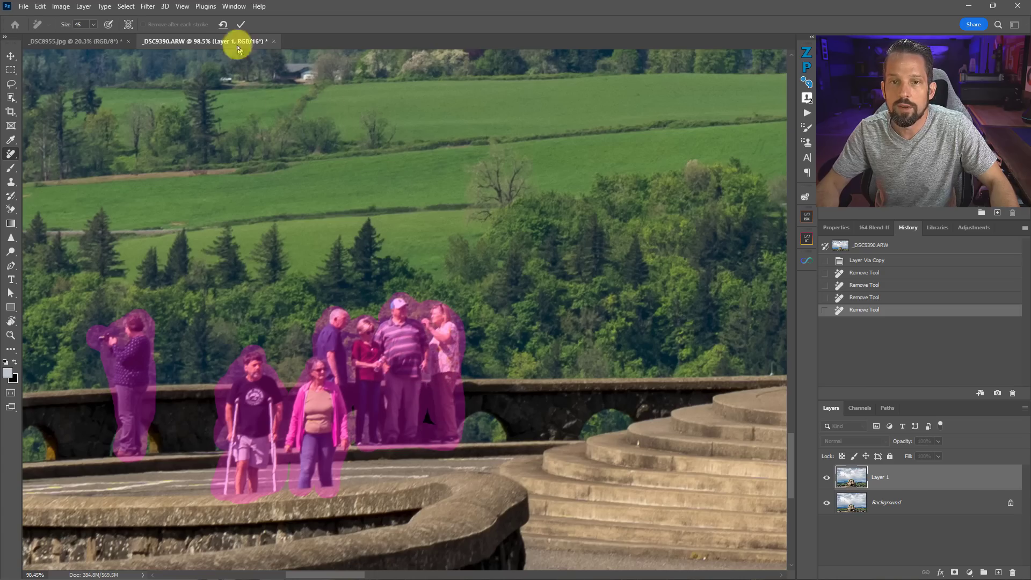
{"action": "left_click", "coordinate": [241, 24]}
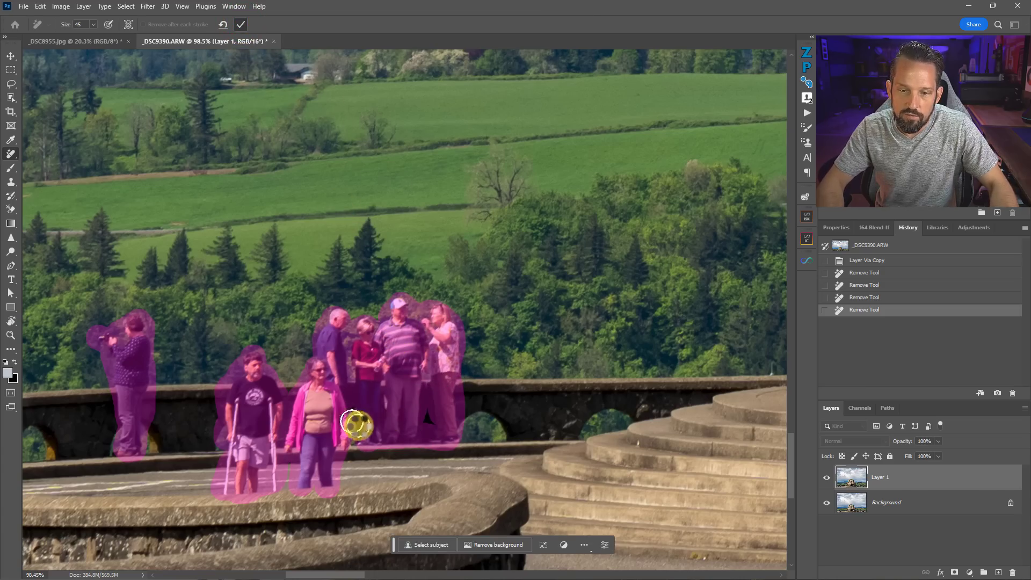
{"action": "left_click_drag", "start_coordinate": [352, 421], "coordinate": [352, 444]}
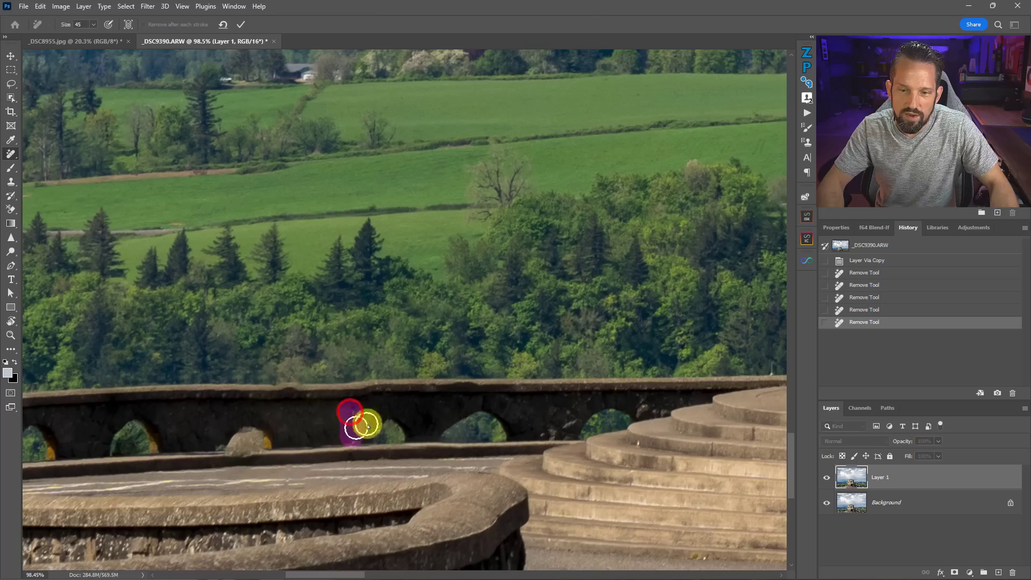
{"action": "right_click", "coordinate": [437, 412]}
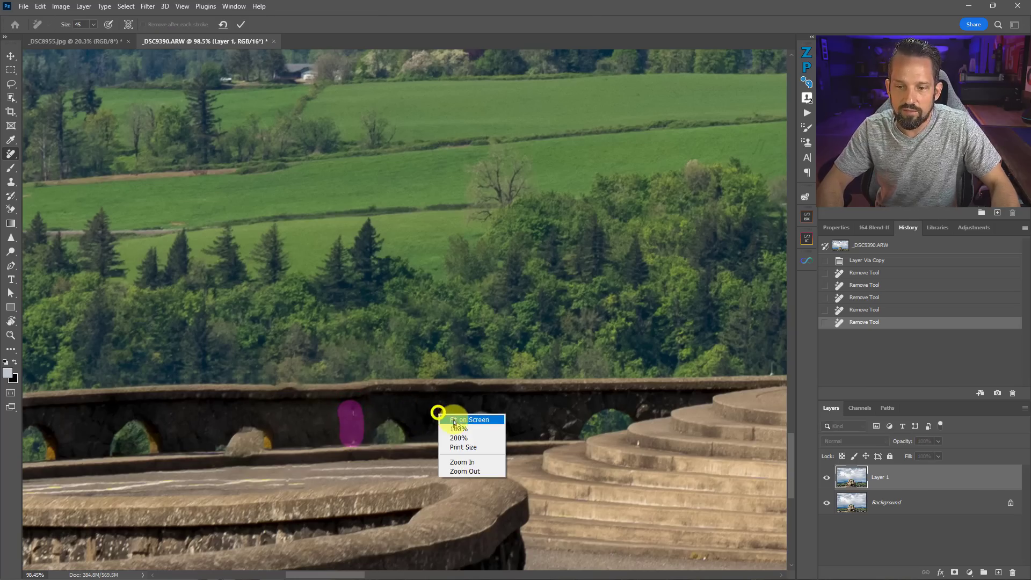
- Commit the leftover wall patch fix and zoom to the people and cars on the right
{"action": "left_click", "coordinate": [459, 420]}
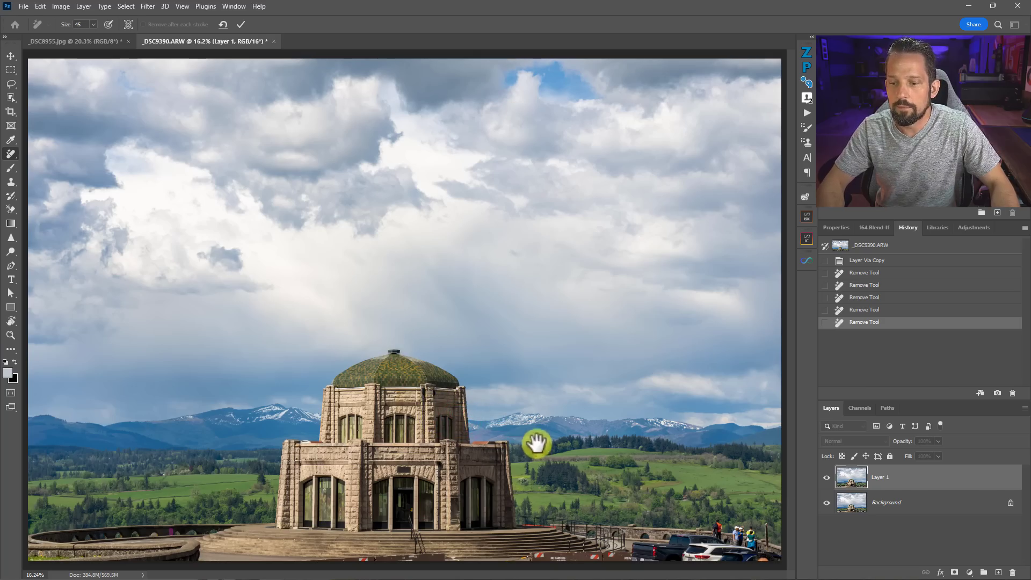
{"action": "left_click", "coordinate": [240, 23]}
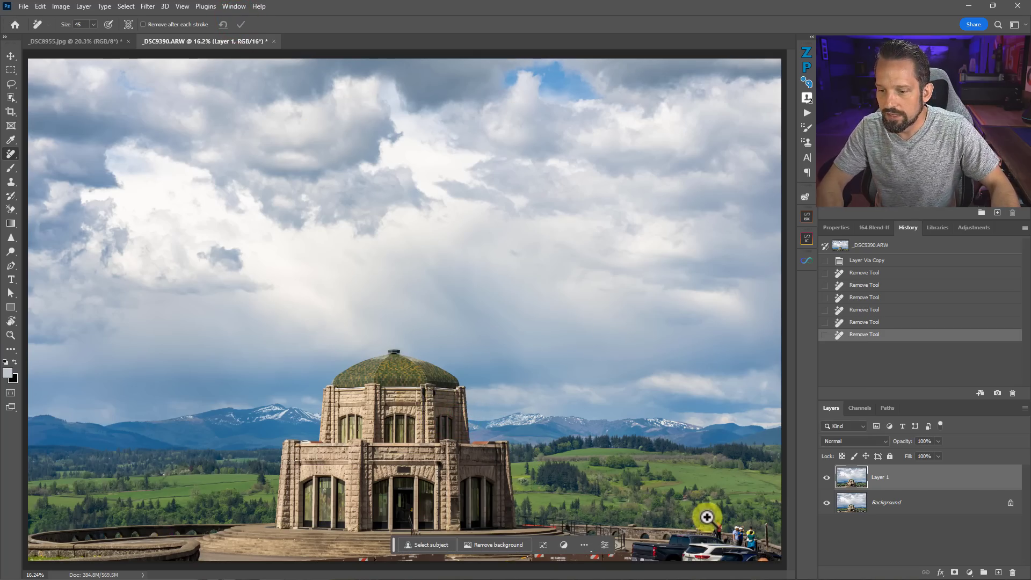
{"action": "scroll", "coordinate": [708, 514], "scroll_direction": "up", "scroll_amount": 6}
{"action": "left_click_drag", "start_coordinate": [568, 345], "coordinate": [499, 301]}
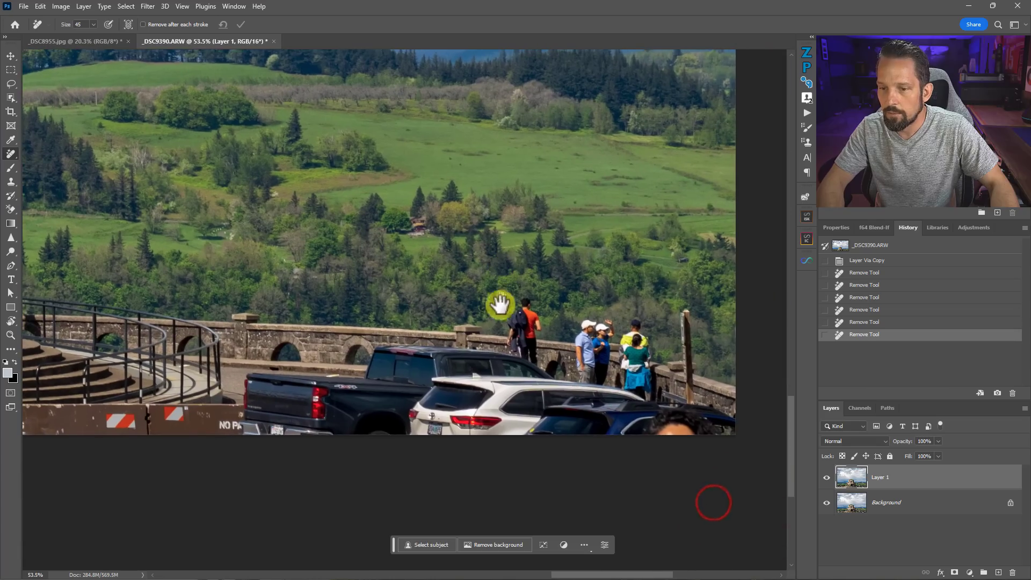
- At brush size 70, remove the person in orange and the blue-shirt group with cars, then apply
{"action": "key", "text": "bracketright"}
{"action": "key", "text": "bracketright"}
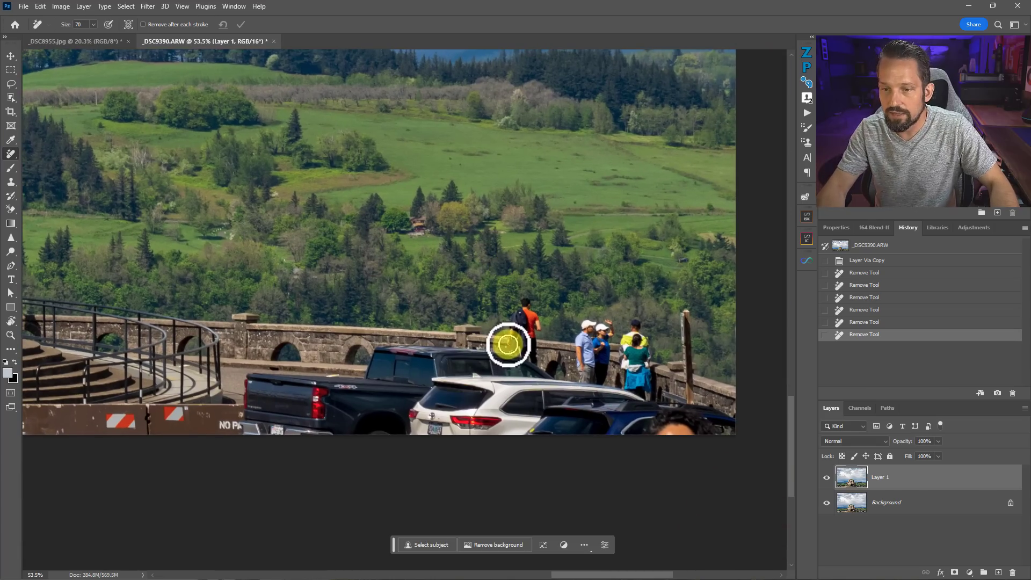
{"action": "mouse_move", "coordinate": [510, 344]}
{"action": "left_mouse_down"}
{"action": "mouse_move", "coordinate": [527, 304]}
{"action": "mouse_move", "coordinate": [537, 329]}
{"action": "mouse_move", "coordinate": [523, 369]}
{"action": "left_mouse_up"}
{"action": "mouse_move", "coordinate": [591, 344]}
{"action": "left_mouse_down"}
{"action": "mouse_move", "coordinate": [585, 370]}
{"action": "mouse_move", "coordinate": [598, 324]}
{"action": "mouse_move", "coordinate": [604, 332]}
{"action": "mouse_move", "coordinate": [579, 331]}
{"action": "mouse_move", "coordinate": [643, 389]}
{"action": "mouse_move", "coordinate": [683, 338]}
{"action": "mouse_move", "coordinate": [688, 417]}
{"action": "mouse_move", "coordinate": [252, 426]}
{"action": "mouse_move", "coordinate": [399, 370]}
{"action": "mouse_move", "coordinate": [486, 408]}
{"action": "mouse_move", "coordinate": [697, 281]}
{"action": "mouse_move", "coordinate": [313, 312]}
{"action": "mouse_move", "coordinate": [629, 282]}
{"action": "mouse_move", "coordinate": [444, 292]}
{"action": "mouse_move", "coordinate": [253, 315]}
{"action": "left_mouse_up"}
{"action": "key", "text": "bracketright"}
{"action": "key", "text": "bracketright"}
{"action": "key", "text": "bracketright"}
{"action": "key", "text": "bracketright"}
{"action": "key", "text": "bracketright"}
{"action": "key", "text": "bracketright"}
{"action": "key", "text": "bracketright"}
{"action": "key", "text": "ctrl+0"}
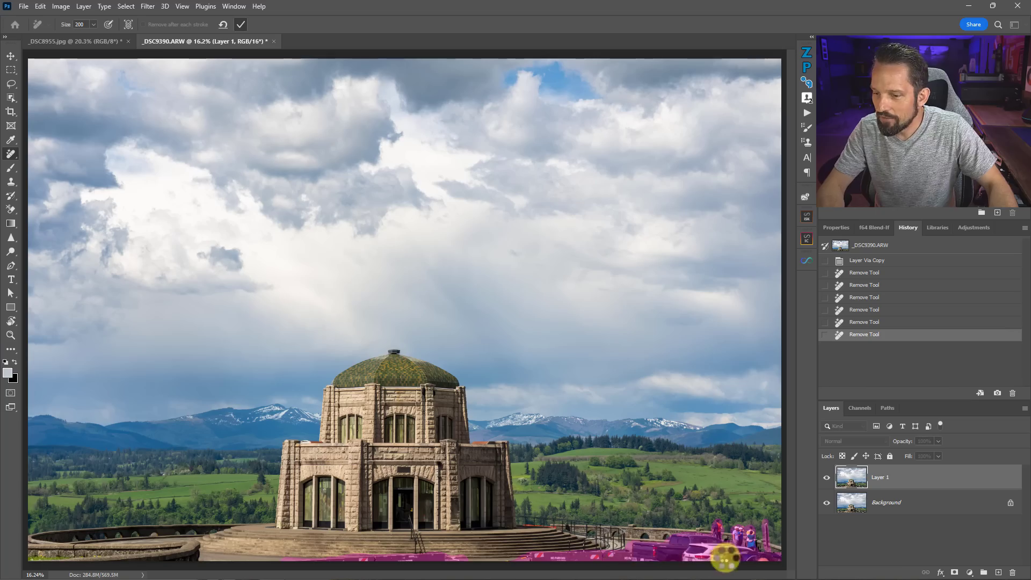
{"action": "key", "text": "Return"}
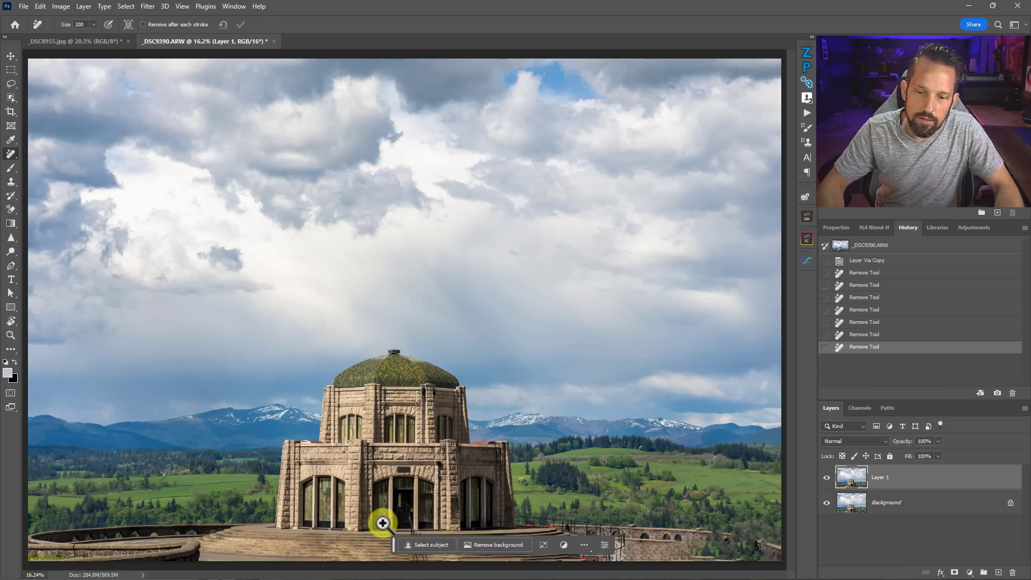
- At brush size 80, erase a patch across the lower entrance steps and commit it
{"action": "left_click_drag", "start_coordinate": [385, 463], "coordinate": [346, 46]}
{"action": "left_click_drag", "start_coordinate": [138, 339], "coordinate": [353, 182]}
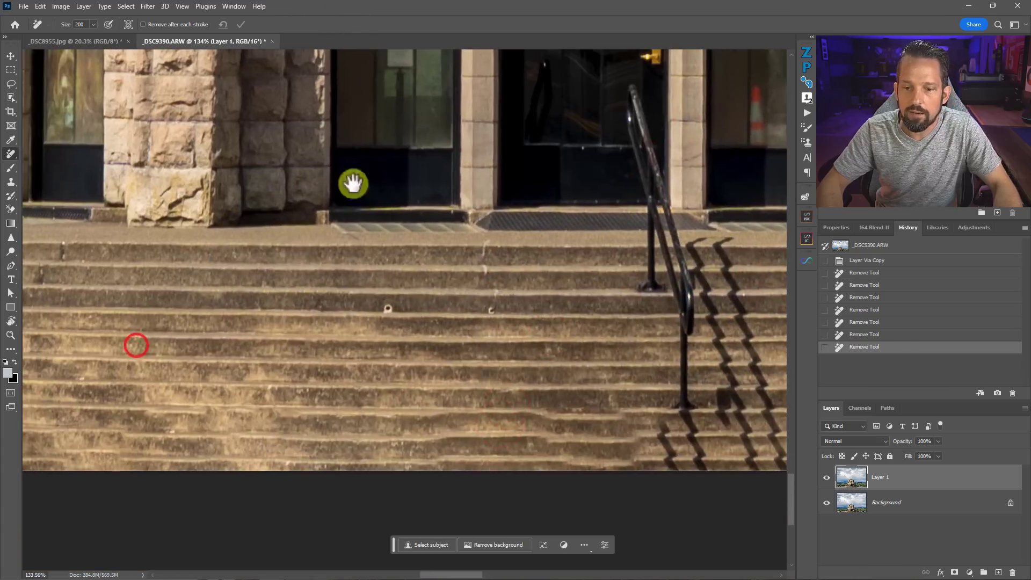
{"action": "key", "text": "bracketleft"}
{"action": "key", "text": "bracketleft"}
{"action": "key", "text": "bracketleft"}
{"action": "key", "text": "bracketleft"}
{"action": "key", "text": "bracketleft"}
{"action": "key", "text": "bracketleft"}
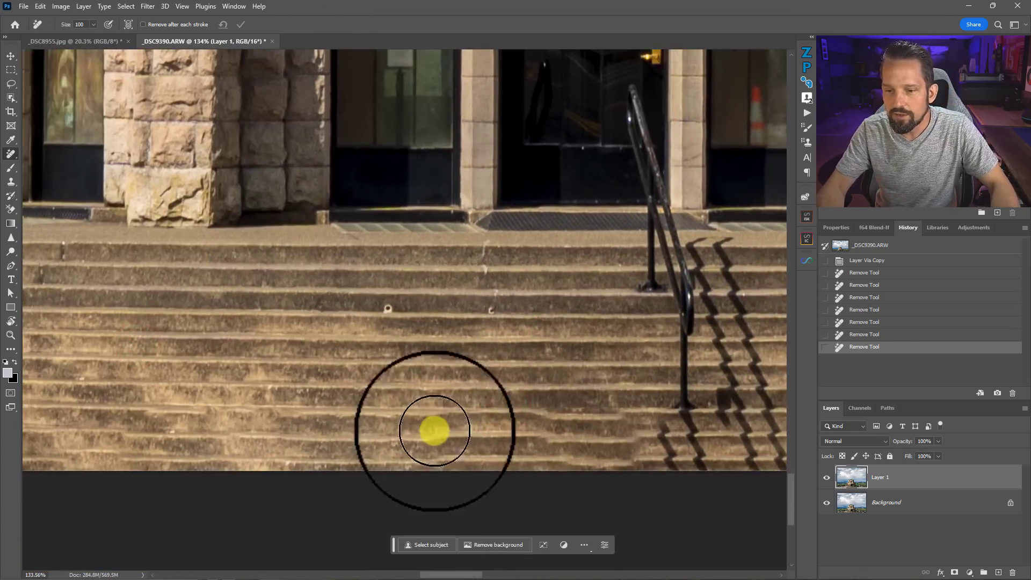
{"action": "mouse_move", "coordinate": [414, 438]}
{"action": "left_mouse_down"}
{"action": "mouse_move", "coordinate": [426, 426]}
{"action": "mouse_move", "coordinate": [628, 428]}
{"action": "mouse_move", "coordinate": [545, 449]}
{"action": "mouse_move", "coordinate": [424, 446]}
{"action": "left_mouse_up"}
{"action": "left_click", "coordinate": [241, 24]}
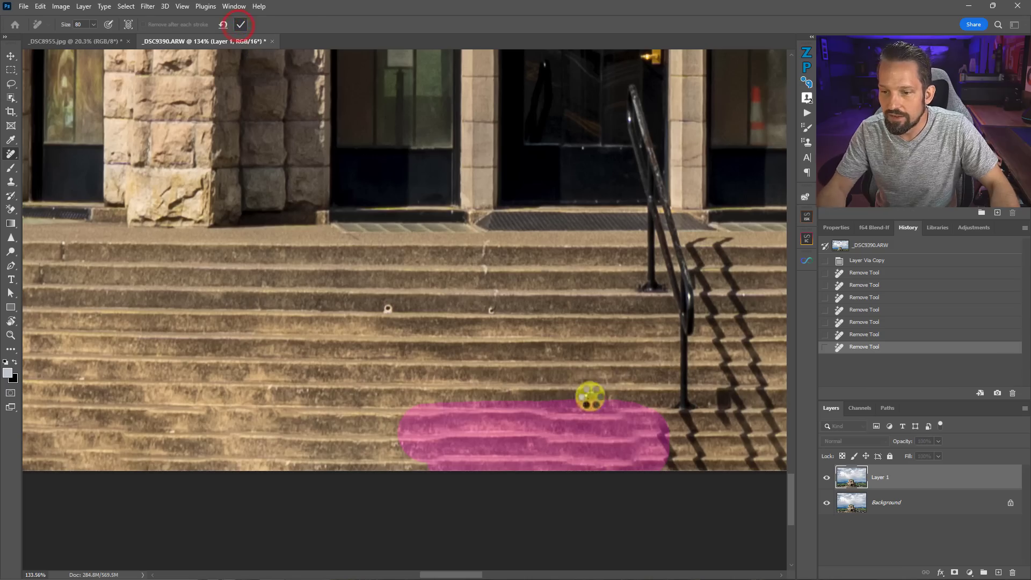
- Dismiss the accidental popup and pan across the curved stairs and arched stone wall
{"action": "key", "text": "alt+space"}
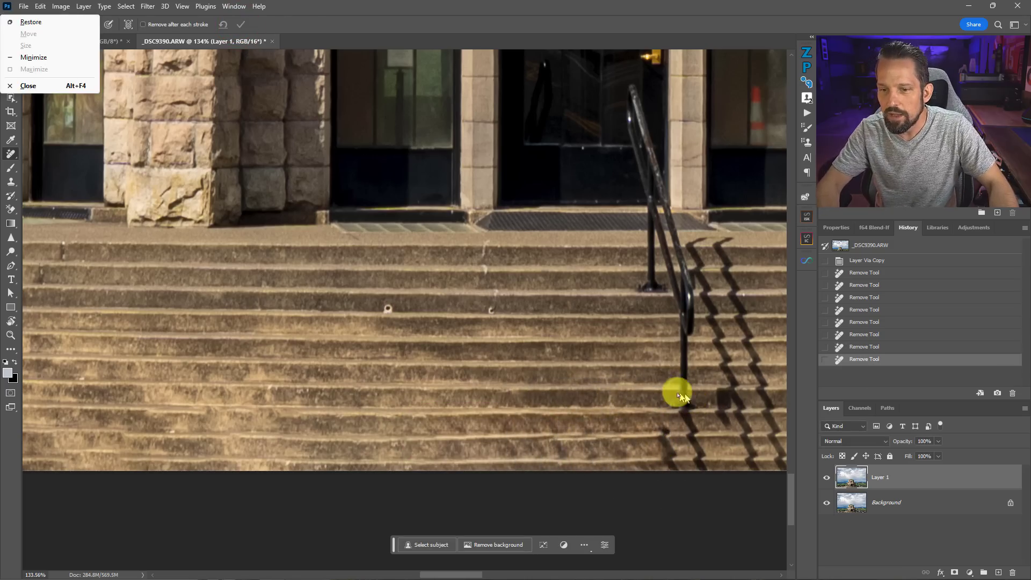
{"action": "left_click", "coordinate": [621, 381]}
{"action": "left_click_drag", "start_coordinate": [664, 380], "coordinate": [107, 322]}
{"action": "left_click_drag", "start_coordinate": [437, 353], "coordinate": [207, 338]}
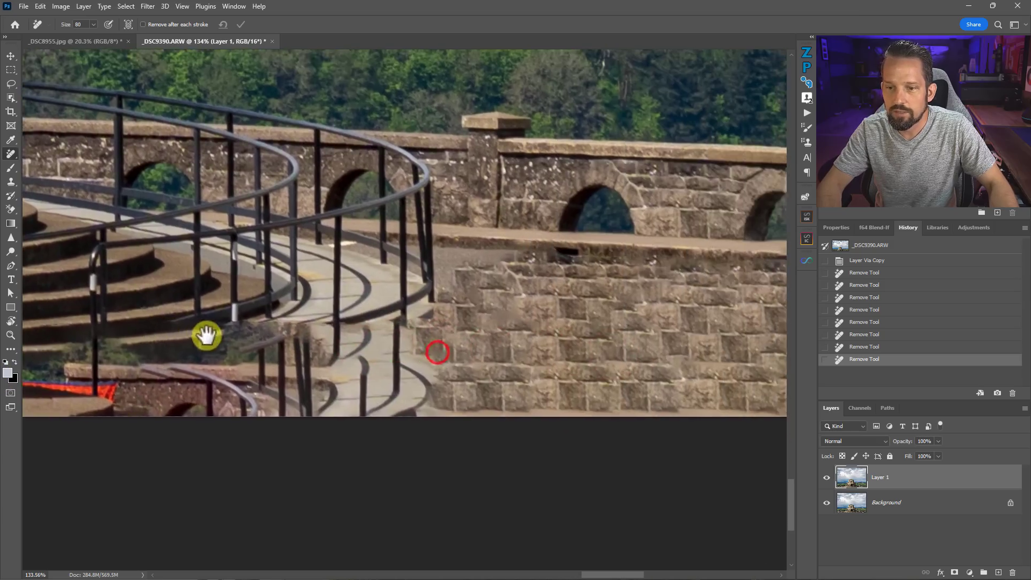
{"action": "left_click_drag", "start_coordinate": [476, 340], "coordinate": [269, 340]}
{"action": "left_click_drag", "start_coordinate": [649, 326], "coordinate": [211, 327]}
{"action": "left_click_drag", "start_coordinate": [501, 329], "coordinate": [260, 330]}
{"action": "right_click", "coordinate": [302, 324]}
{"action": "left_click", "coordinate": [311, 335]}
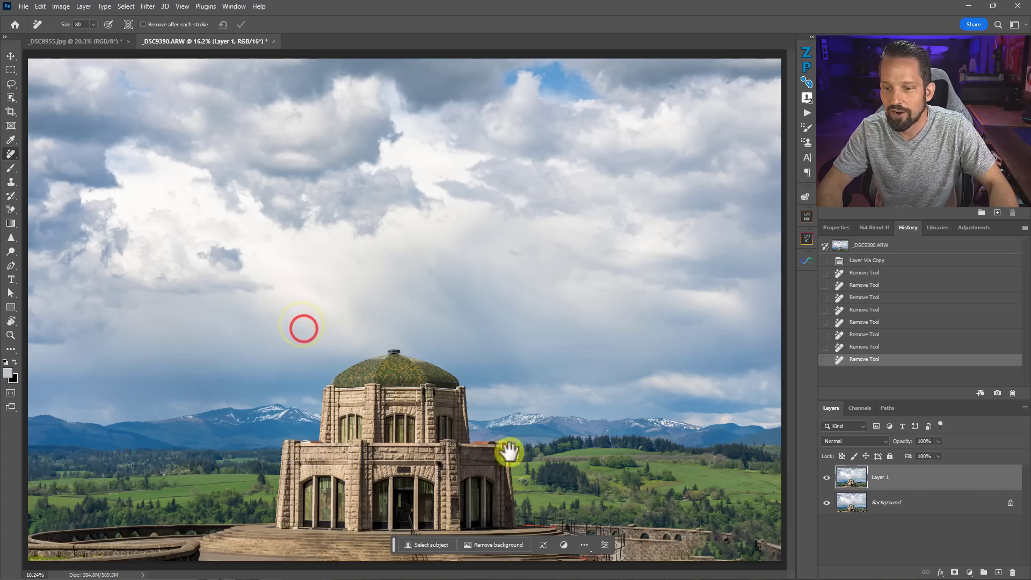
- At brush size 50, remove the red strip along the railing and re-enable Remove after each stroke
{"action": "left_click", "coordinate": [728, 548]}
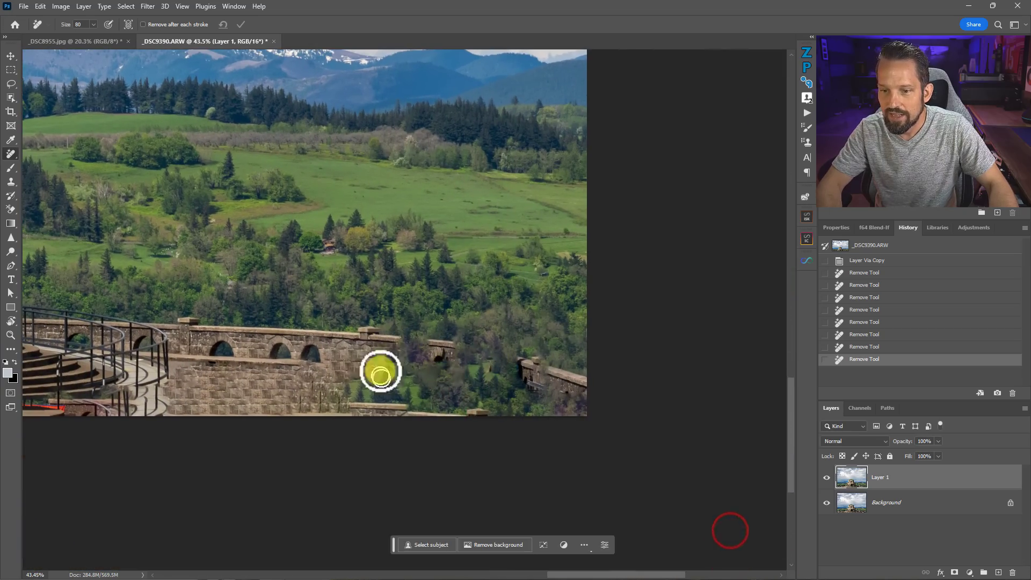
{"action": "left_click_drag", "start_coordinate": [184, 333], "coordinate": [352, 338]}
{"action": "key", "text": "bracketleft"}
{"action": "key", "text": "bracketleft"}
{"action": "key", "text": "bracketleft"}
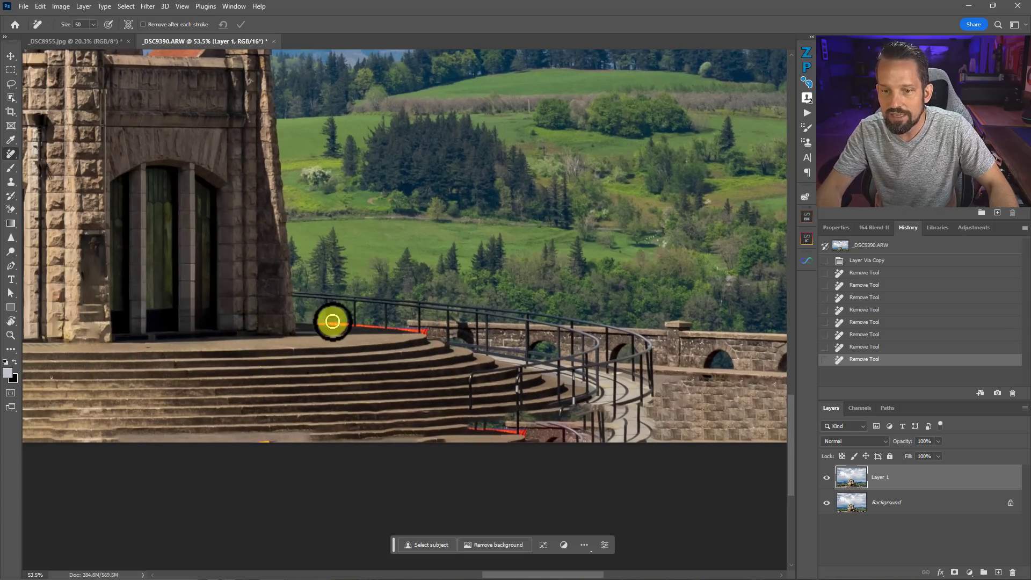
{"action": "left_click_drag", "start_coordinate": [337, 321], "coordinate": [433, 332]}
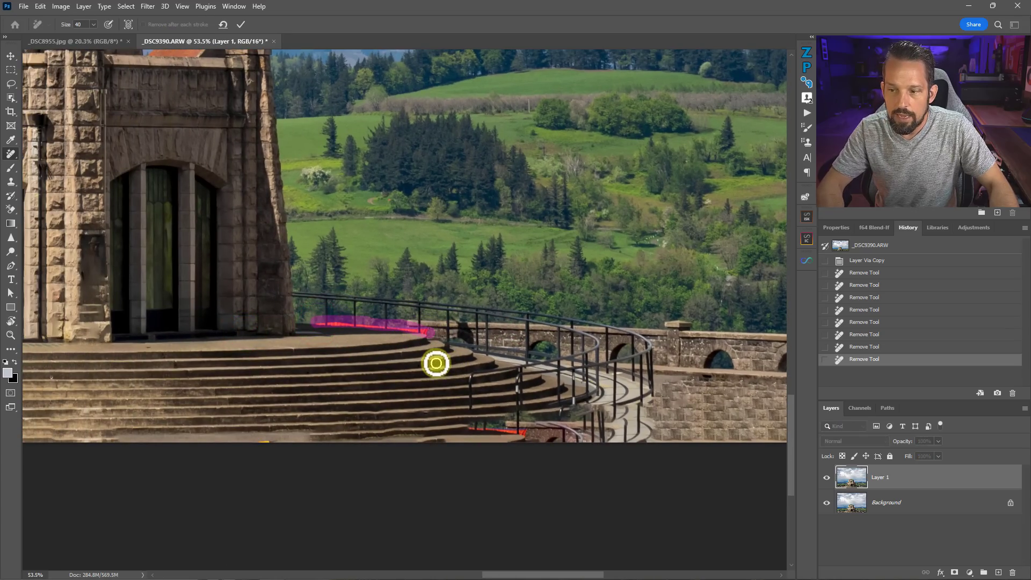
{"action": "key", "text": "Return"}
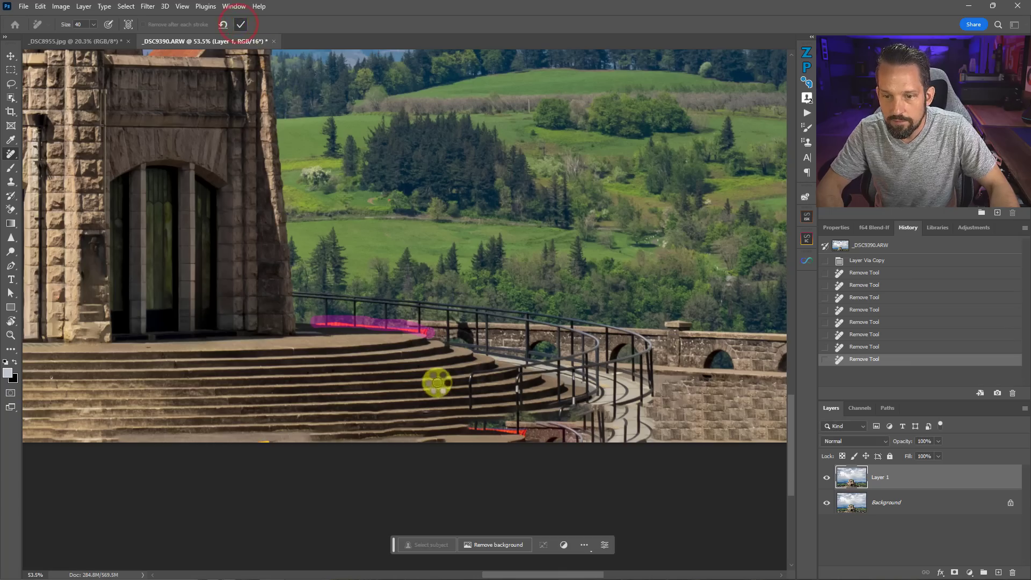
{"action": "left_click", "coordinate": [147, 26]}
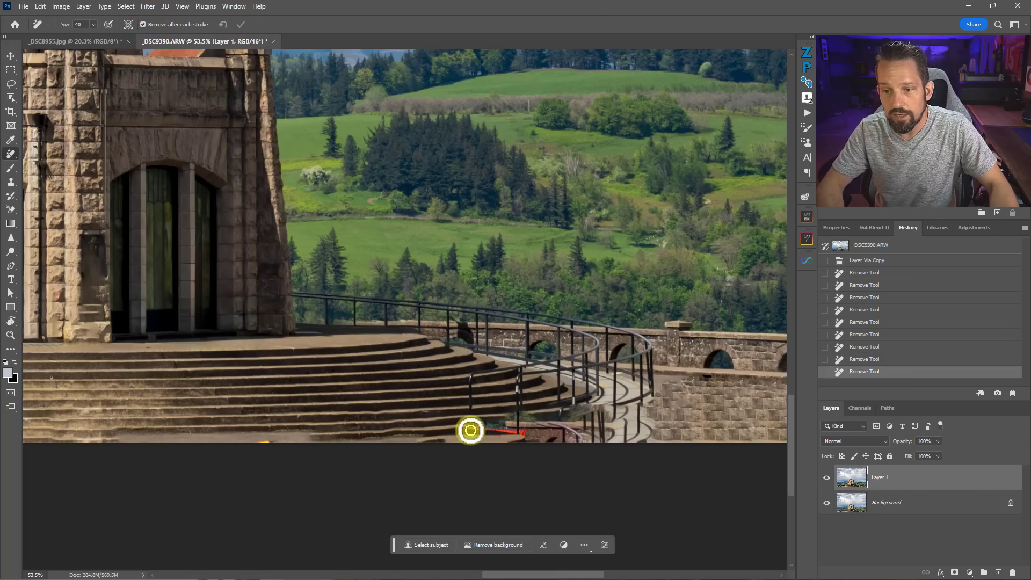
{"action": "key", "text": "ctrl+0"}
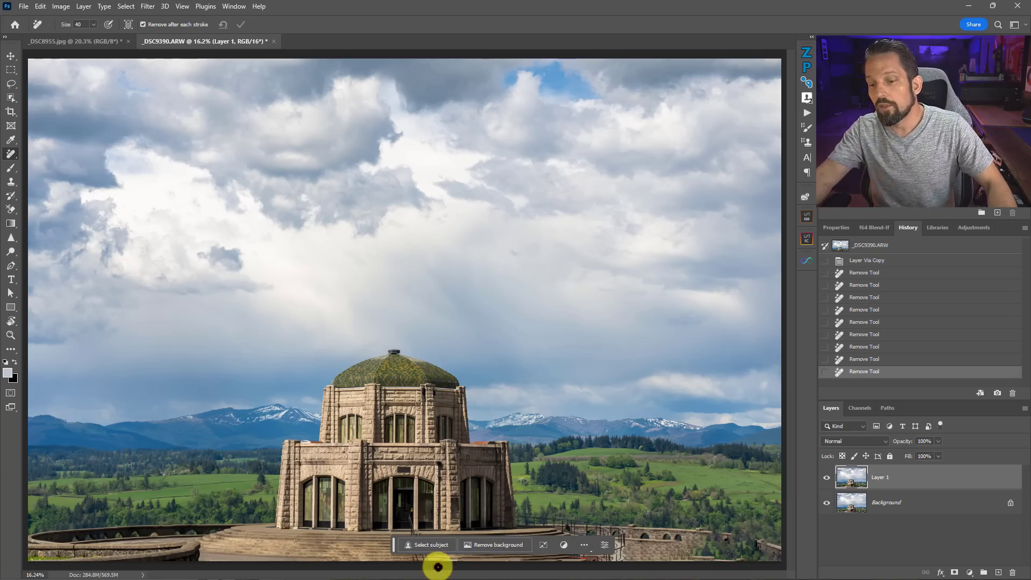
- Move the floating contextual task bar off the photo, up against the options bar
{"action": "left_click_drag", "start_coordinate": [393, 546], "coordinate": [409, 30]}
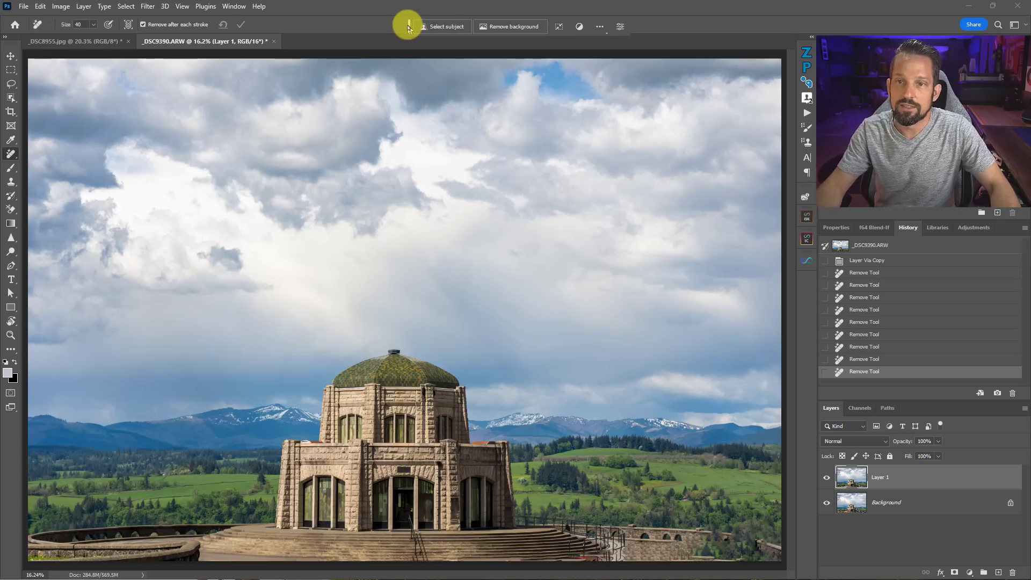
{"action": "left_click_drag", "start_coordinate": [408, 25], "coordinate": [408, 22]}
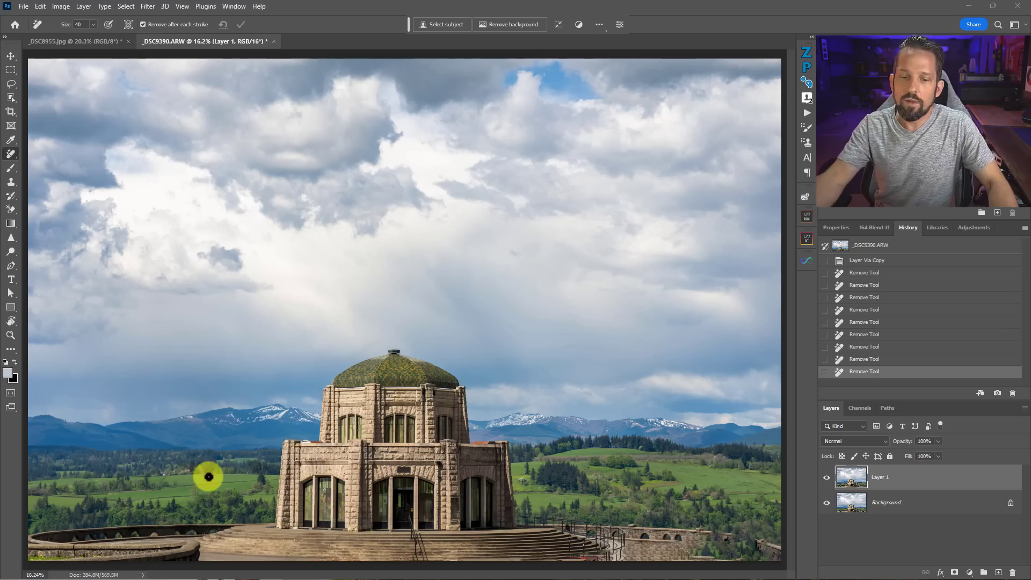
- Lasso the lower-left railing section and copy it to a new layer
{"action": "left_click", "coordinate": [11, 84]}
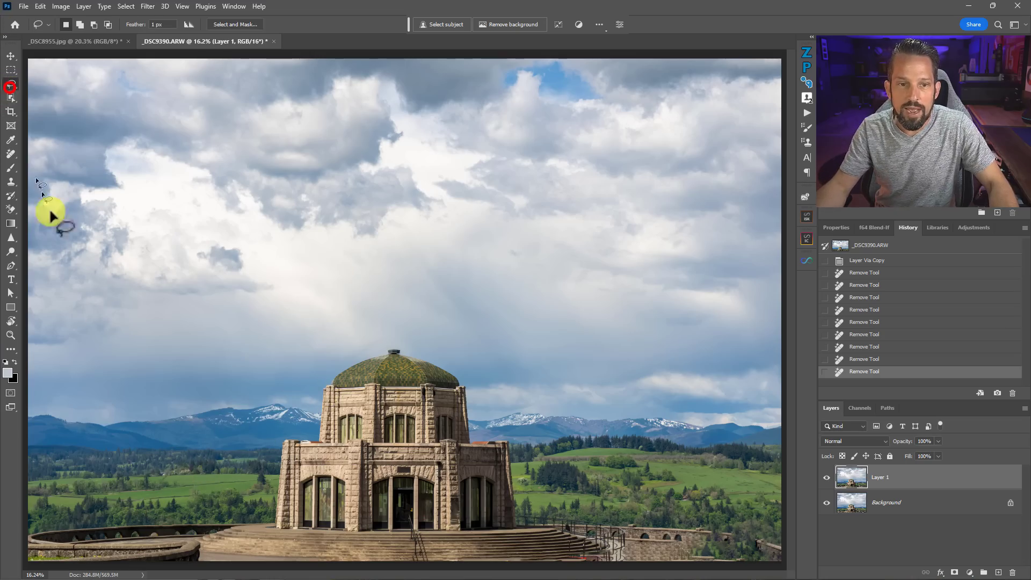
{"action": "left_click_drag", "start_coordinate": [201, 511], "coordinate": [219, 528]}
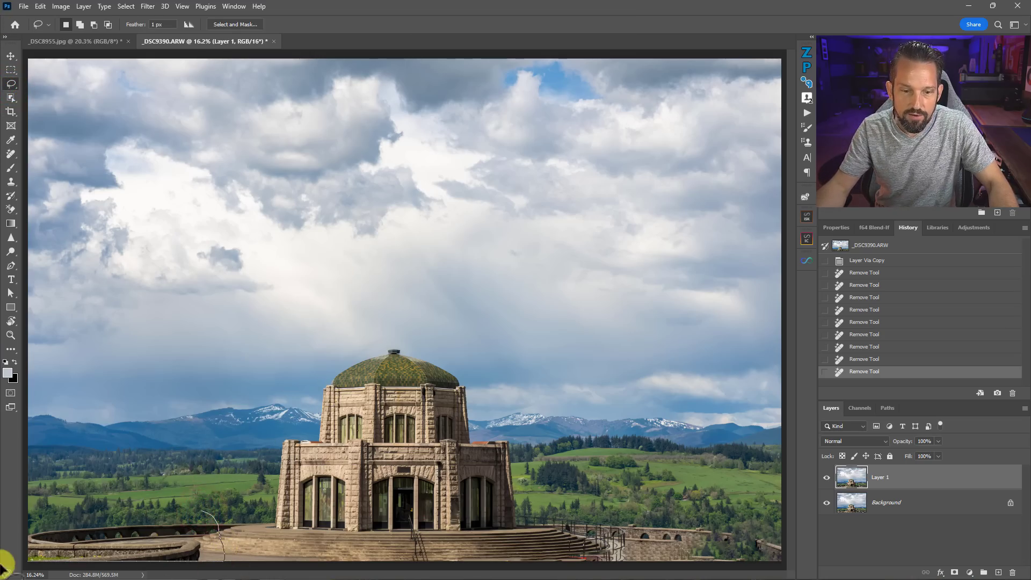
{"action": "left_click_drag", "start_coordinate": [27, 515], "coordinate": [29, 512]}
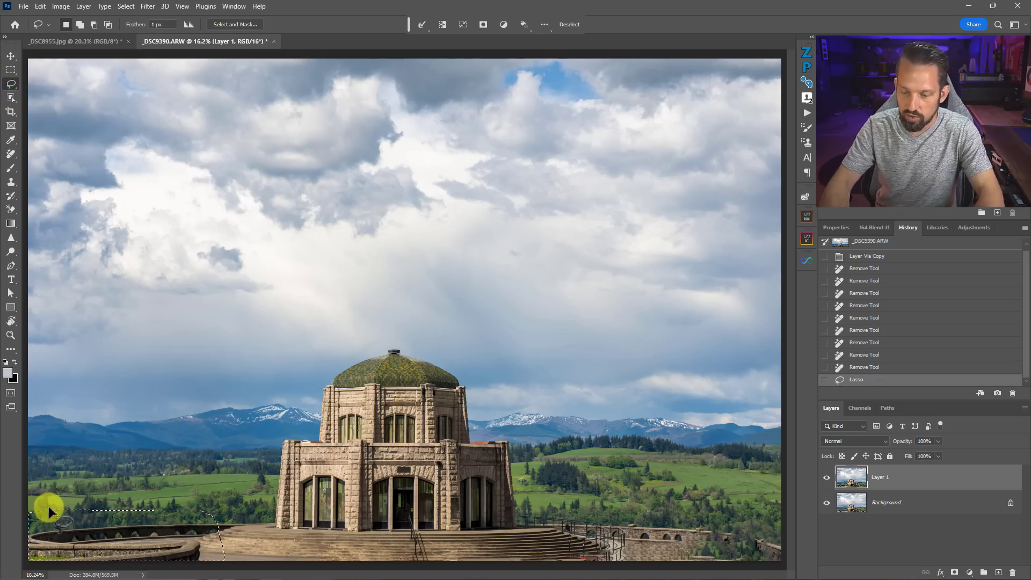
{"action": "key", "text": "ctrl+j"}
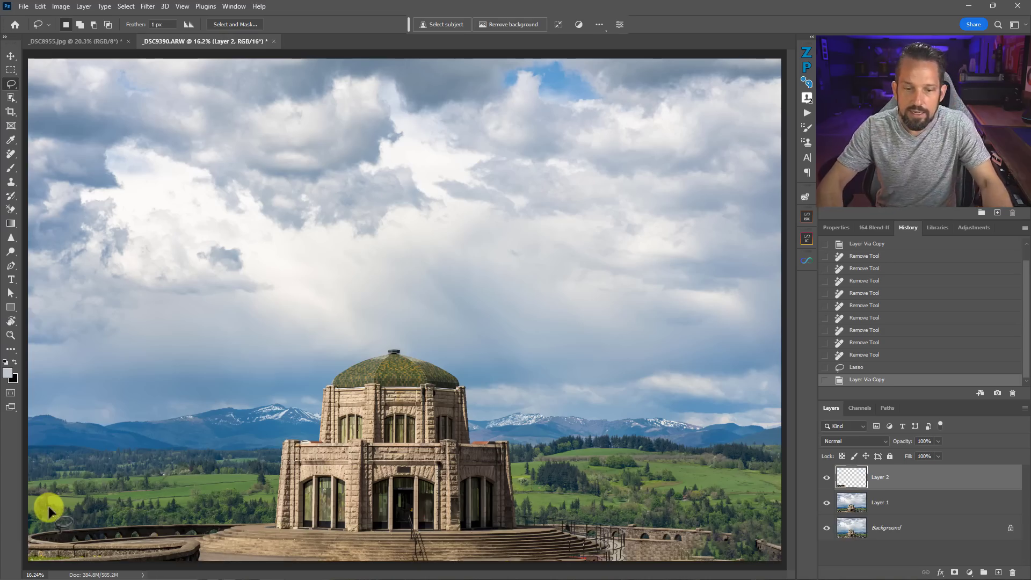
- Flip the railing copy horizontally, move it to the lower right, rotate and enlarge it slightly
{"action": "key", "text": "ctrl+t"}
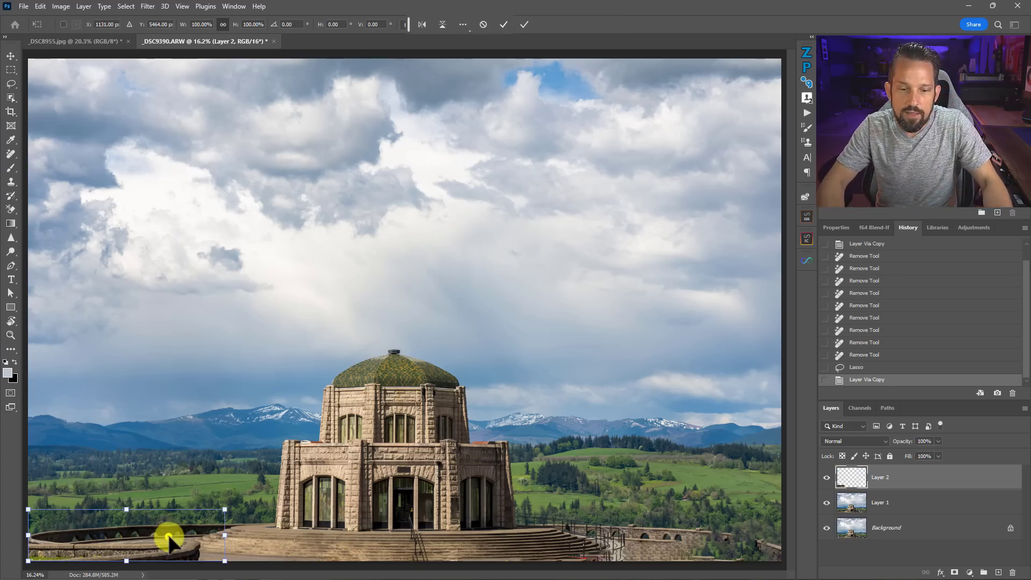
{"action": "right_click", "coordinate": [168, 537]}
{"action": "left_click", "coordinate": [223, 517]}
{"action": "left_click_drag", "start_coordinate": [130, 526], "coordinate": [681, 532]}
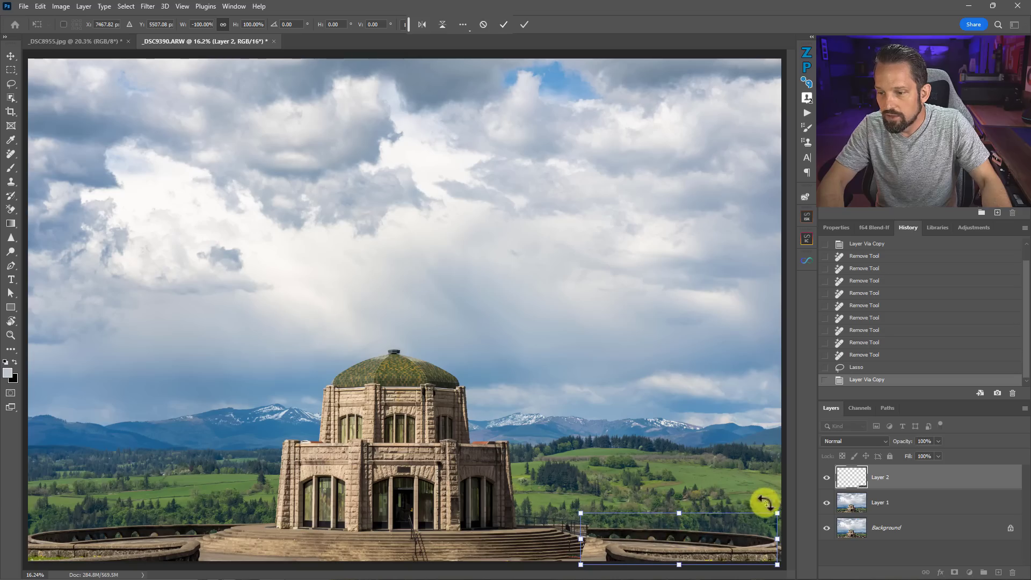
{"action": "left_click_drag", "start_coordinate": [777, 505], "coordinate": [780, 508]}
{"action": "left_click_drag", "start_coordinate": [714, 530], "coordinate": [730, 534]}
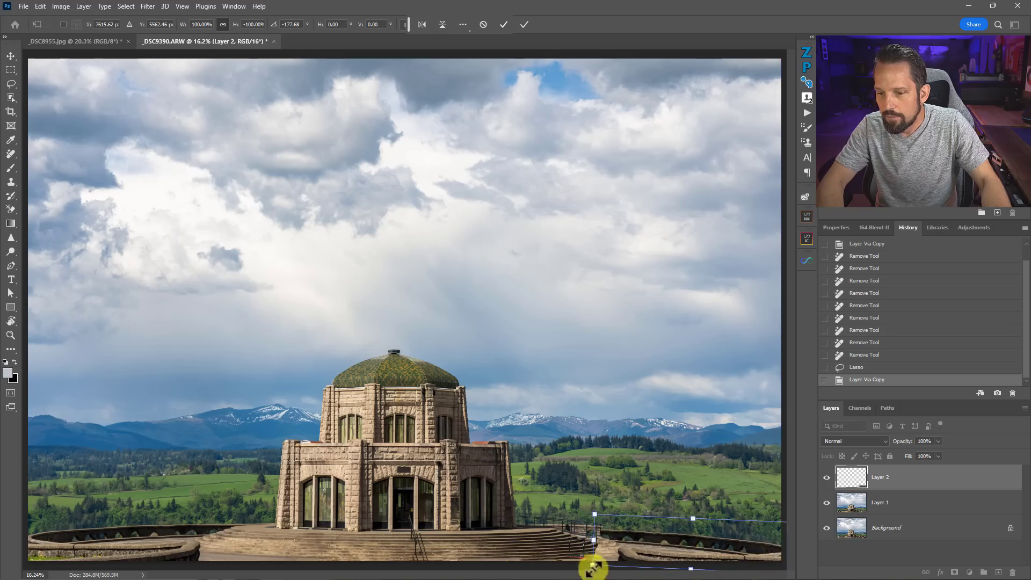
{"action": "left_click_drag", "start_coordinate": [592, 565], "coordinate": [586, 562]}
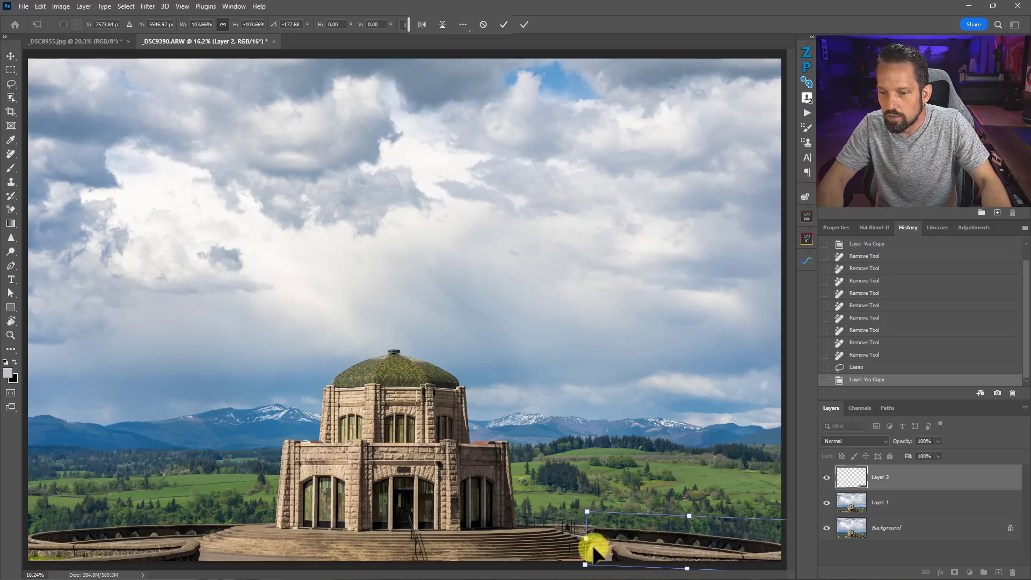
{"action": "key", "text": "Return"}
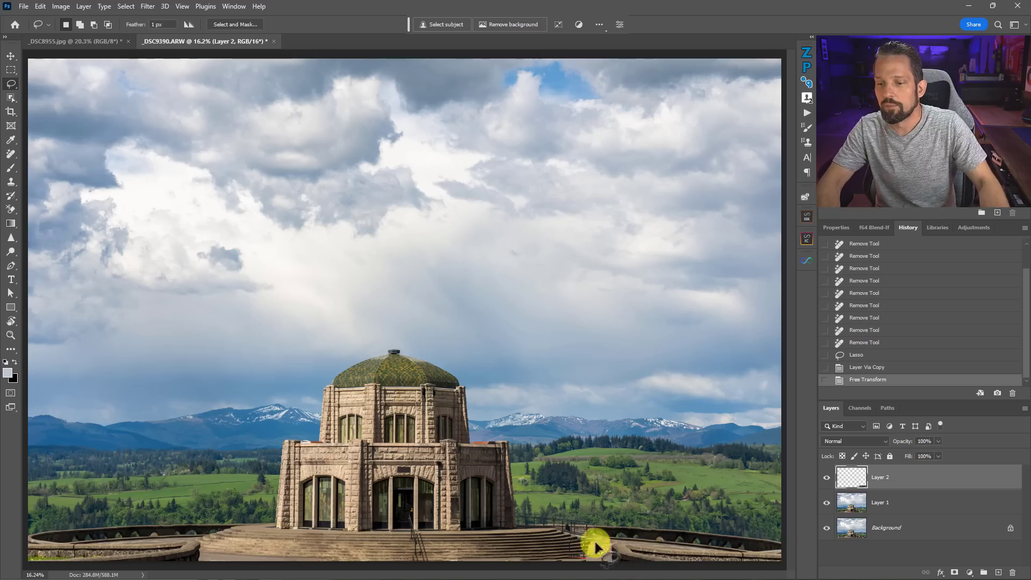
- Delete the overlapping part of the railing copy and clear the selection
{"action": "mouse_move", "coordinate": [579, 530]}
{"action": "left_mouse_down"}
{"action": "mouse_move", "coordinate": [621, 540]}
{"action": "mouse_move", "coordinate": [599, 562]}
{"action": "mouse_move", "coordinate": [527, 560]}
{"action": "mouse_move", "coordinate": [534, 536]}
{"action": "left_mouse_up"}
{"action": "key", "text": "Delete"}
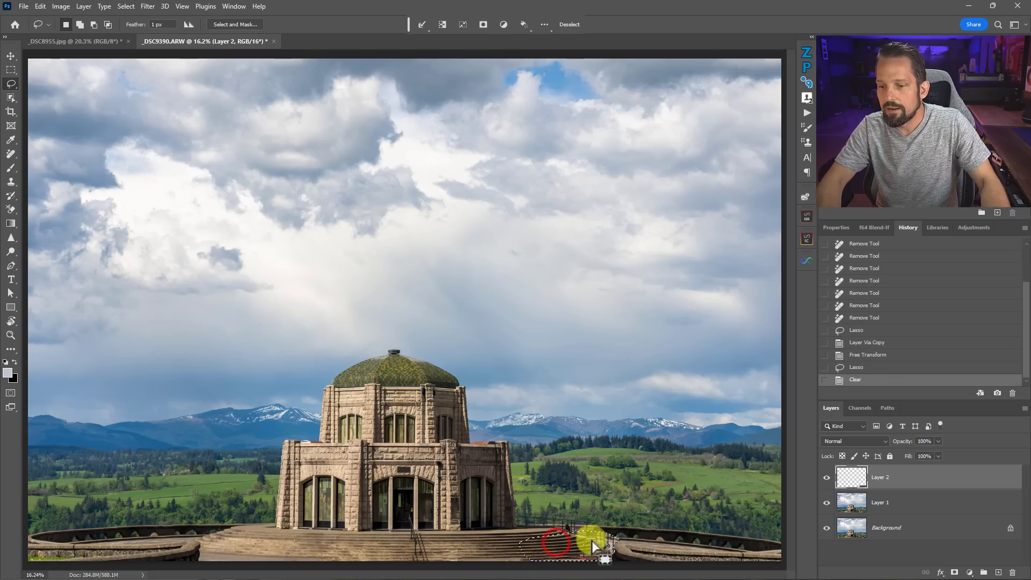
{"action": "left_click", "coordinate": [587, 517]}
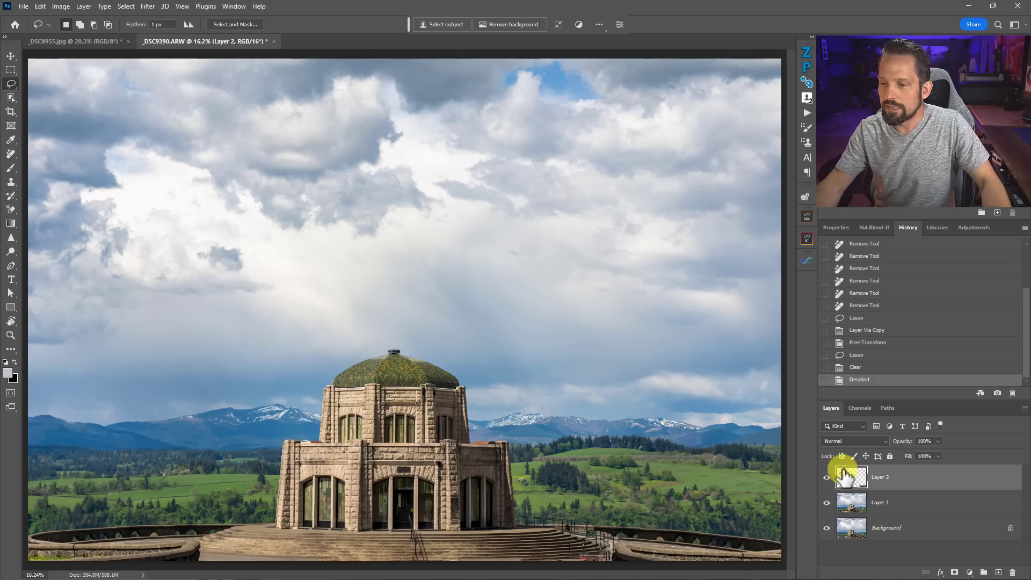
- Toggle Layer 2's visibility off and on to compare the patched railing
{"action": "left_click", "coordinate": [826, 477]}
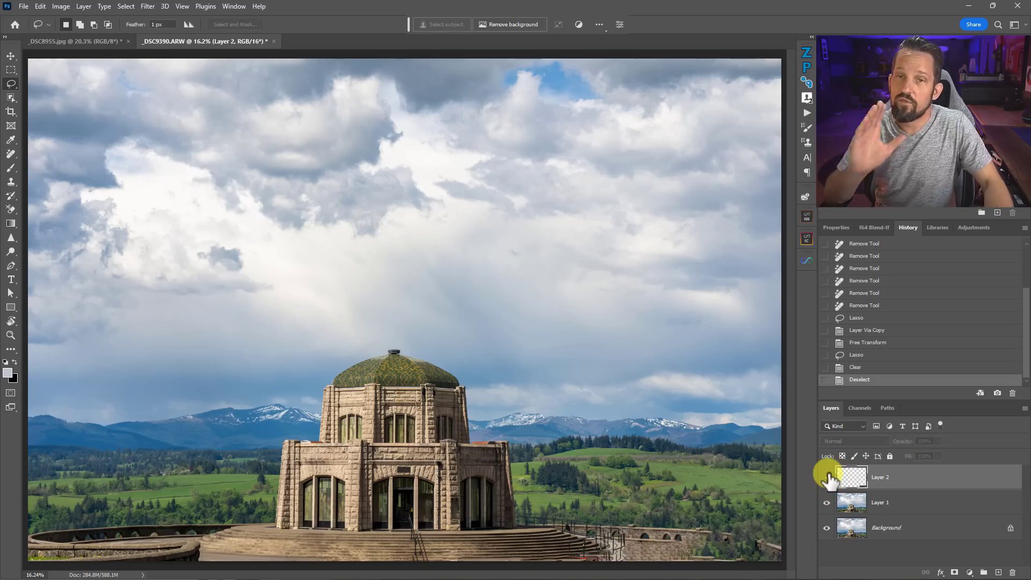
{"action": "left_click", "coordinate": [827, 478]}
{"action": "left_click", "coordinate": [827, 477]}
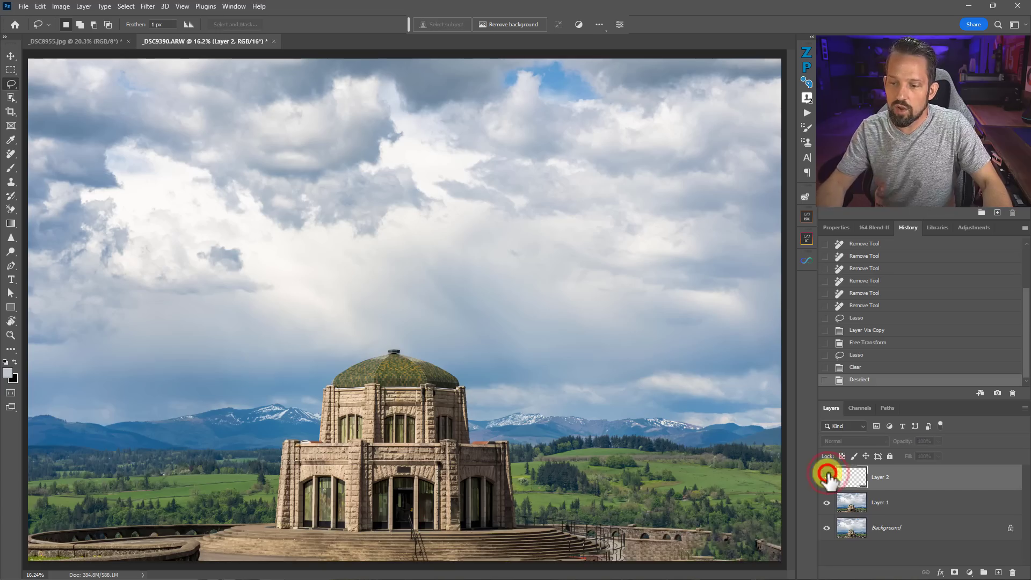
{"action": "left_click", "coordinate": [826, 477]}
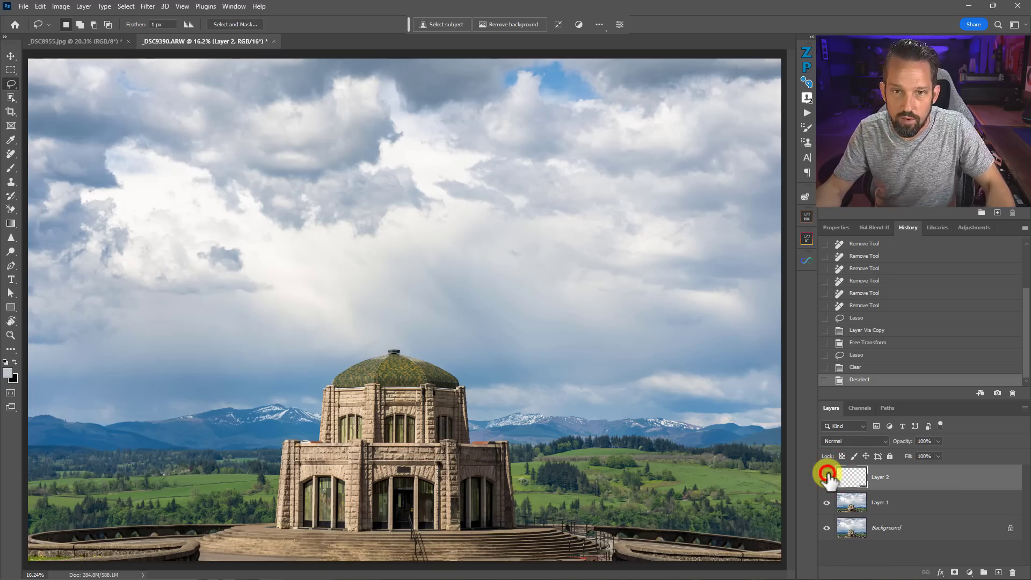
- Bring the _DSC8955.jpg forest waterfall document to the front
{"action": "left_click", "coordinate": [86, 41]}
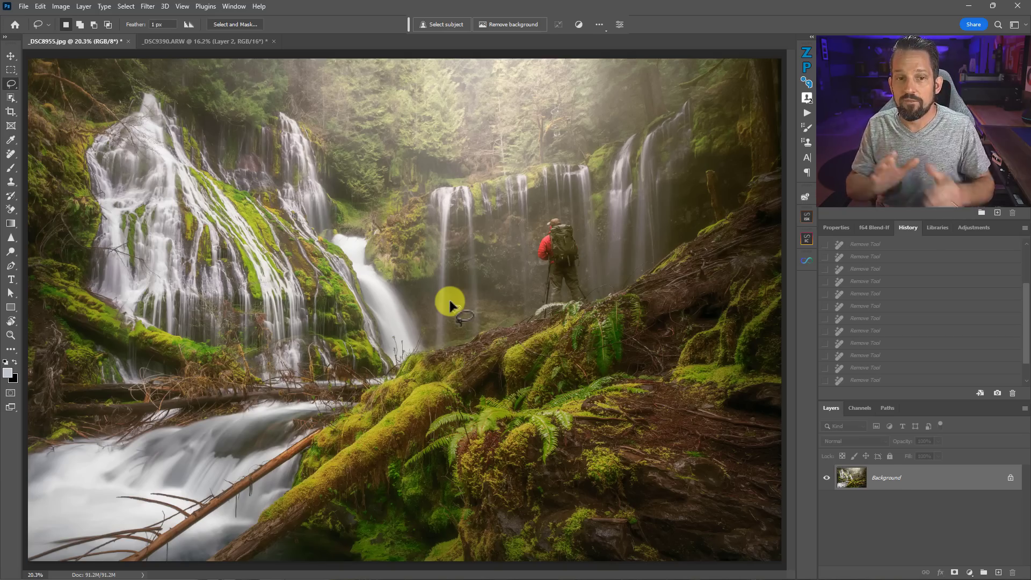
- Draw a radial gradient from the ferns toward the hiker and adjust its transition points
{"action": "left_click", "coordinate": [12, 224]}
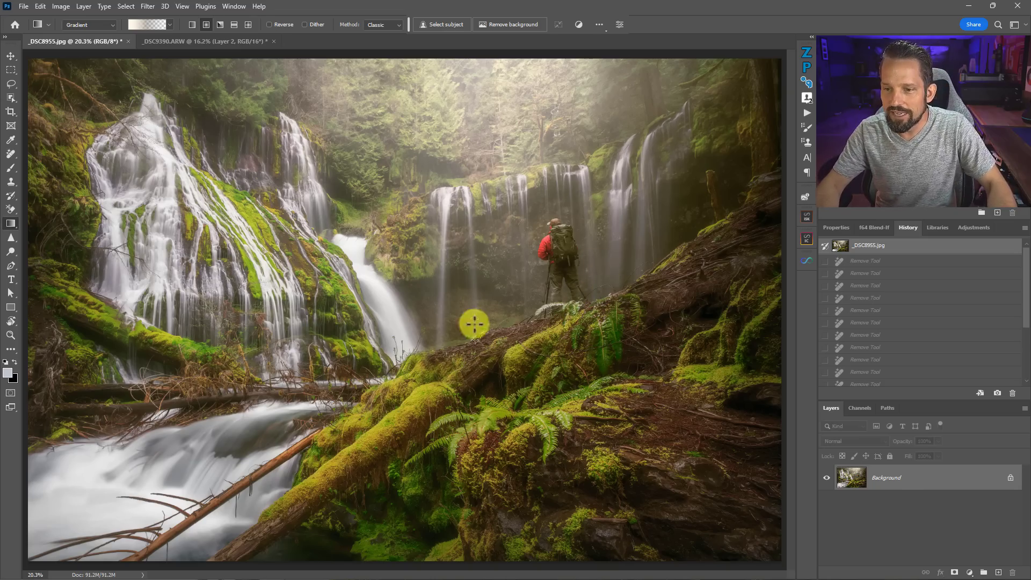
{"action": "left_click", "coordinate": [11, 223]}
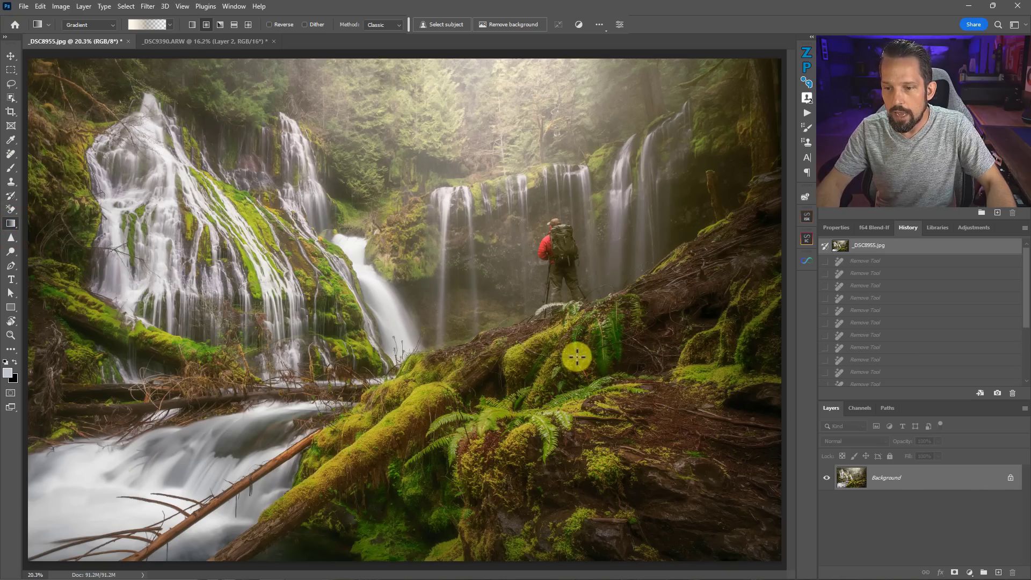
{"action": "left_click_drag", "start_coordinate": [572, 355], "coordinate": [497, 214]}
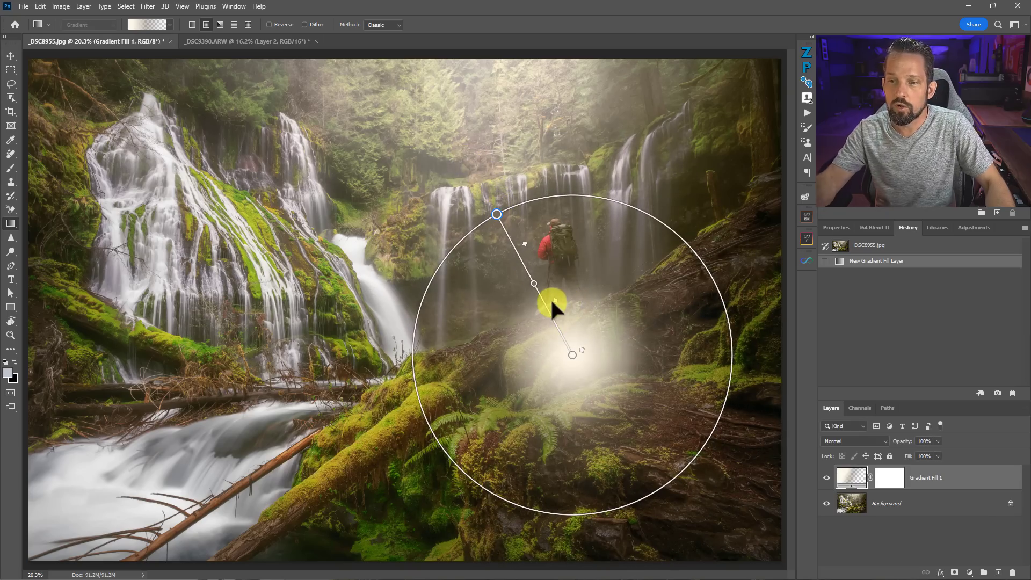
{"action": "mouse_move", "coordinate": [534, 284]}
{"action": "left_mouse_down"}
{"action": "mouse_move", "coordinate": [545, 302]}
{"action": "mouse_move", "coordinate": [493, 235]}
{"action": "mouse_move", "coordinate": [565, 335]}
{"action": "mouse_move", "coordinate": [546, 322]}
{"action": "mouse_move", "coordinate": [528, 272]}
{"action": "left_mouse_up"}
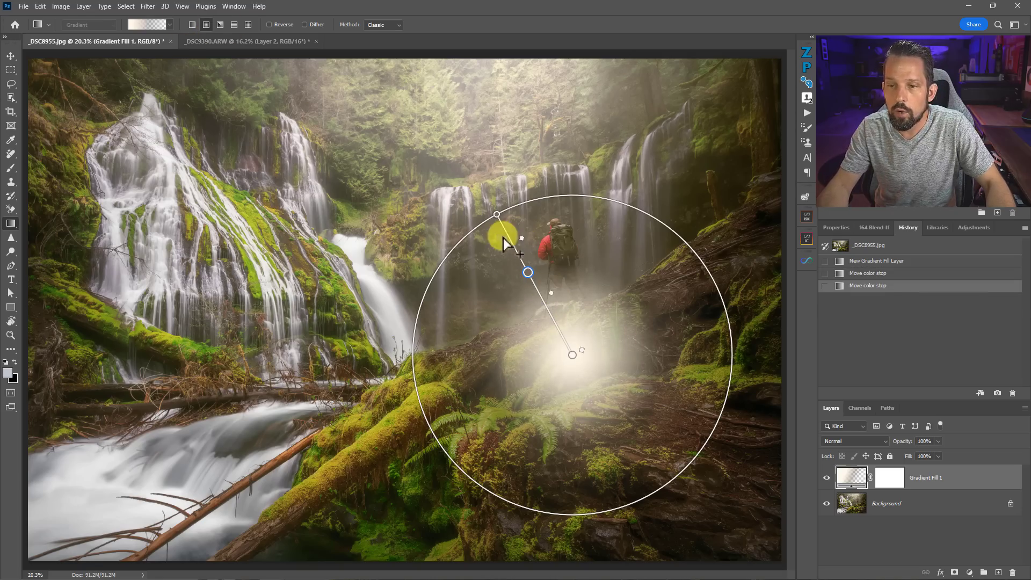
{"action": "left_click_drag", "start_coordinate": [536, 263], "coordinate": [515, 226]}
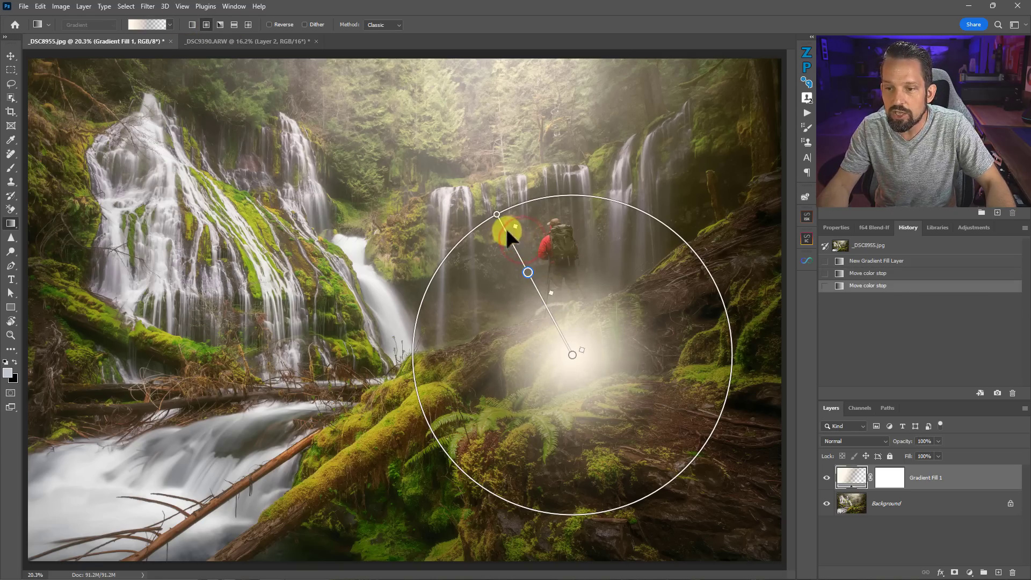
{"action": "left_click_drag", "start_coordinate": [551, 294], "coordinate": [562, 314]}
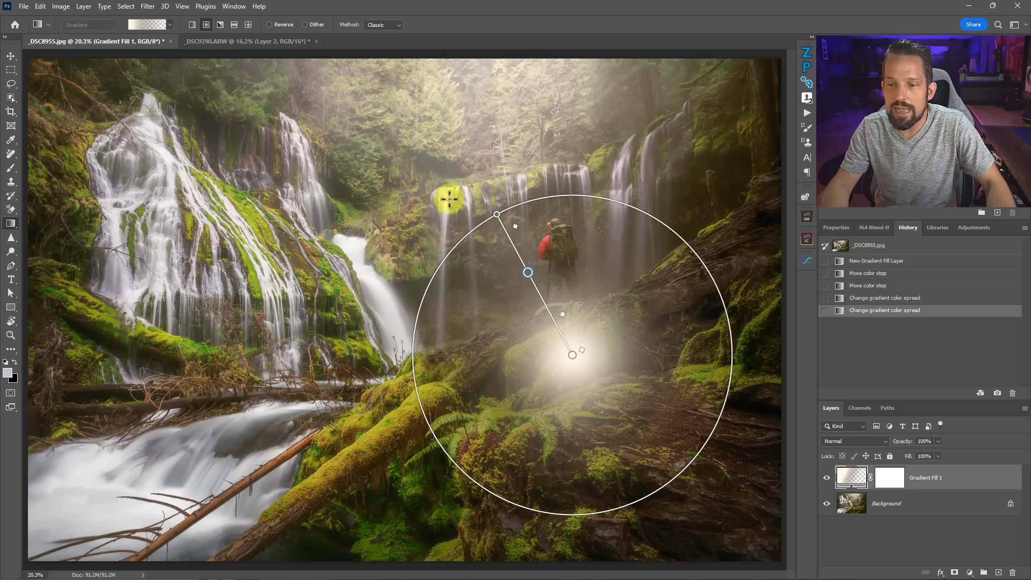
{"action": "mouse_move", "coordinate": [562, 313]}
{"action": "left_mouse_down"}
{"action": "mouse_move", "coordinate": [543, 286]}
{"action": "mouse_move", "coordinate": [556, 301]}
{"action": "left_mouse_up"}
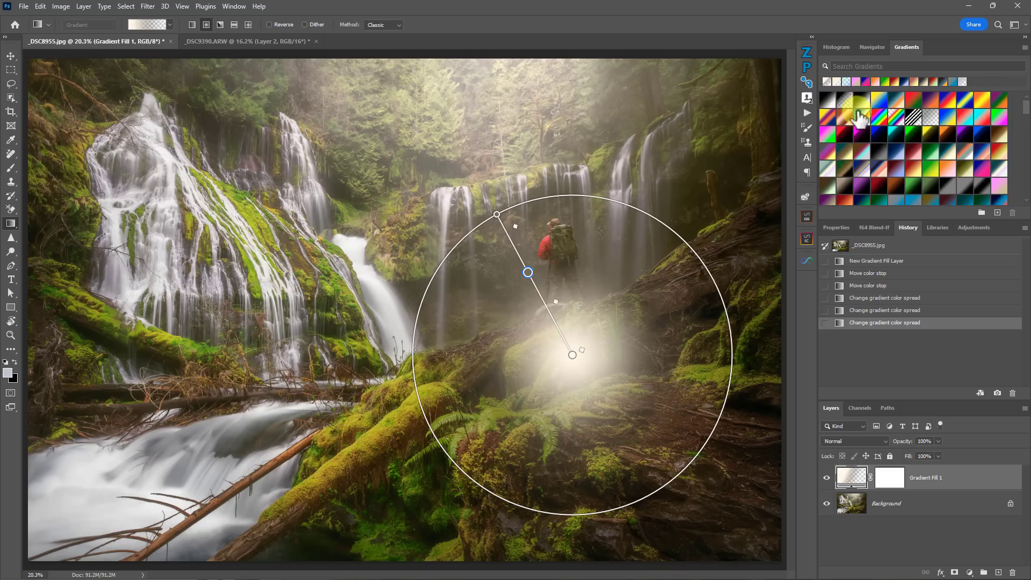
- Apply a red-to-yellow gradient preset and shrink the radial radius
{"action": "left_click", "coordinate": [847, 105]}
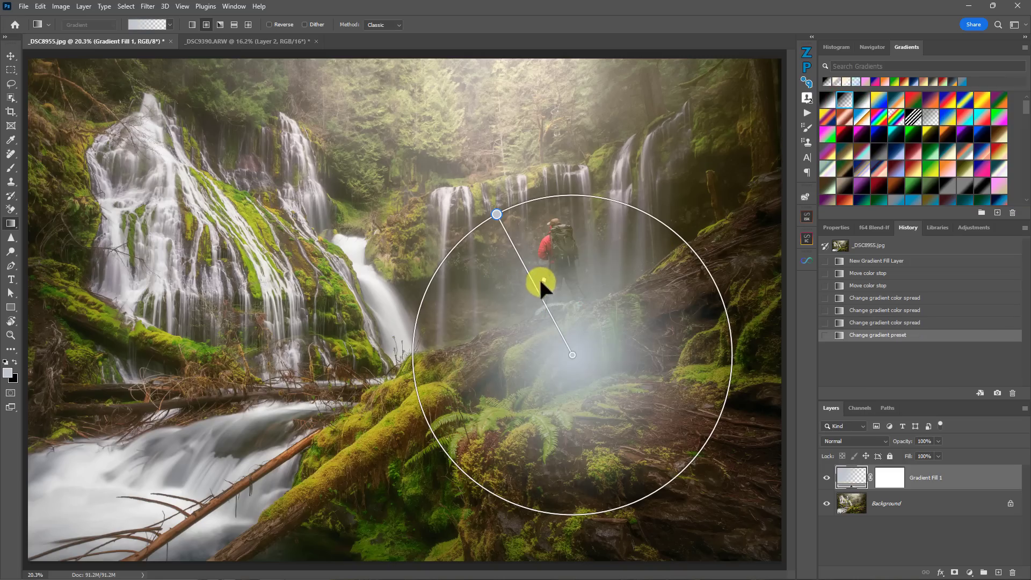
{"action": "left_click", "coordinate": [545, 279]}
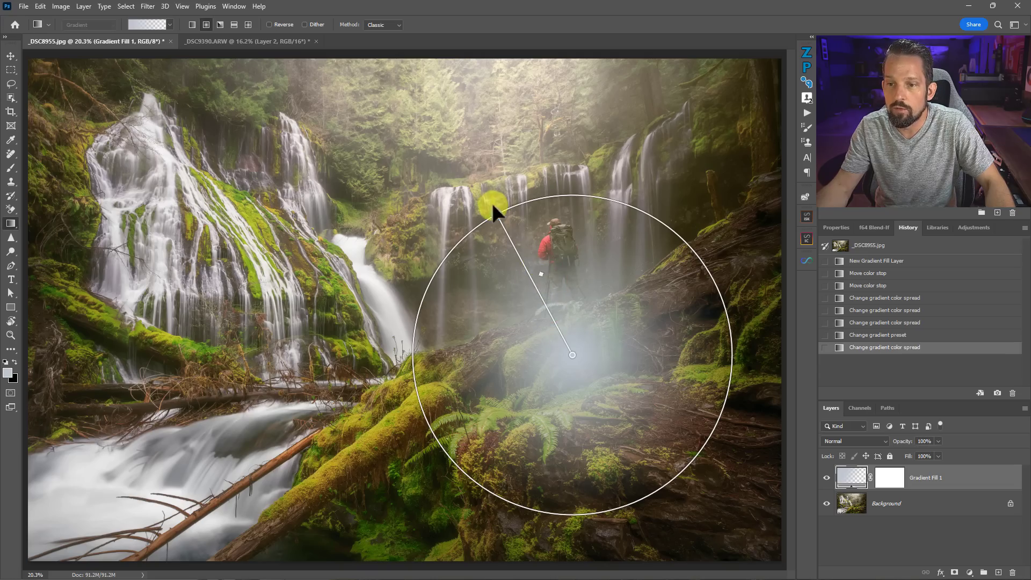
{"action": "mouse_move", "coordinate": [494, 213]}
{"action": "left_mouse_down"}
{"action": "mouse_move", "coordinate": [521, 241]}
{"action": "mouse_move", "coordinate": [462, 179]}
{"action": "mouse_move", "coordinate": [498, 250]}
{"action": "mouse_move", "coordinate": [490, 219]}
{"action": "left_mouse_up"}
- Pick a yellow-red preset, drag the red stop and outer handle outward, and tick Reverse
{"action": "left_click", "coordinate": [837, 186]}
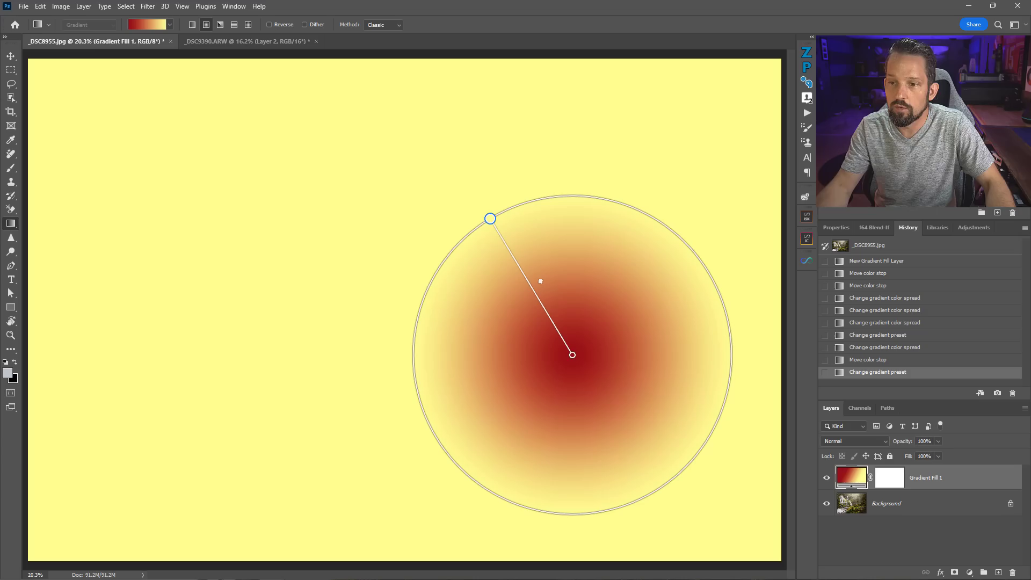
{"action": "left_click_drag", "start_coordinate": [538, 283], "coordinate": [519, 258]}
{"action": "left_click_drag", "start_coordinate": [491, 216], "coordinate": [350, 172]}
{"action": "left_click_drag", "start_coordinate": [439, 240], "coordinate": [474, 268]}
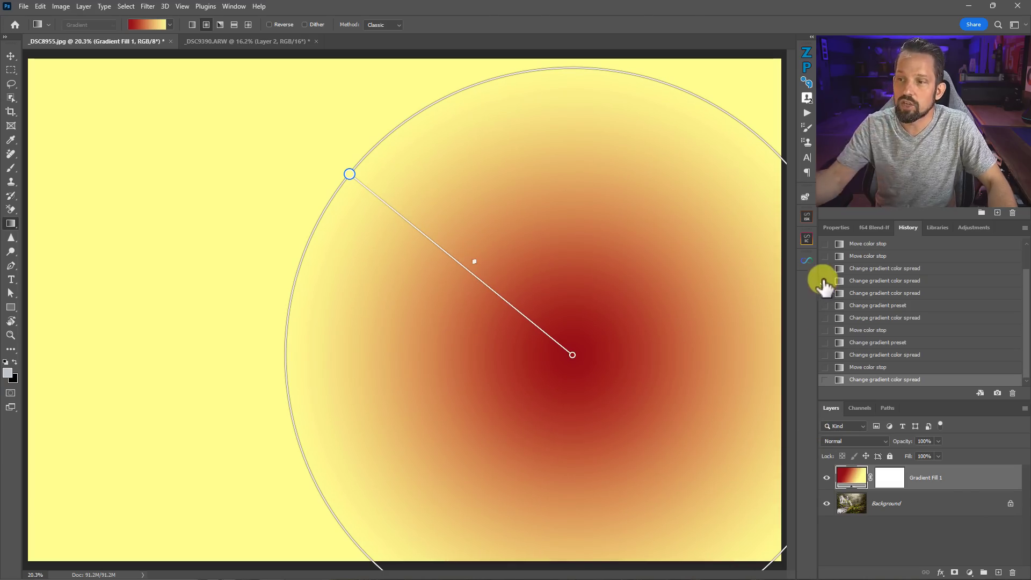
{"action": "left_click", "coordinate": [271, 25]}
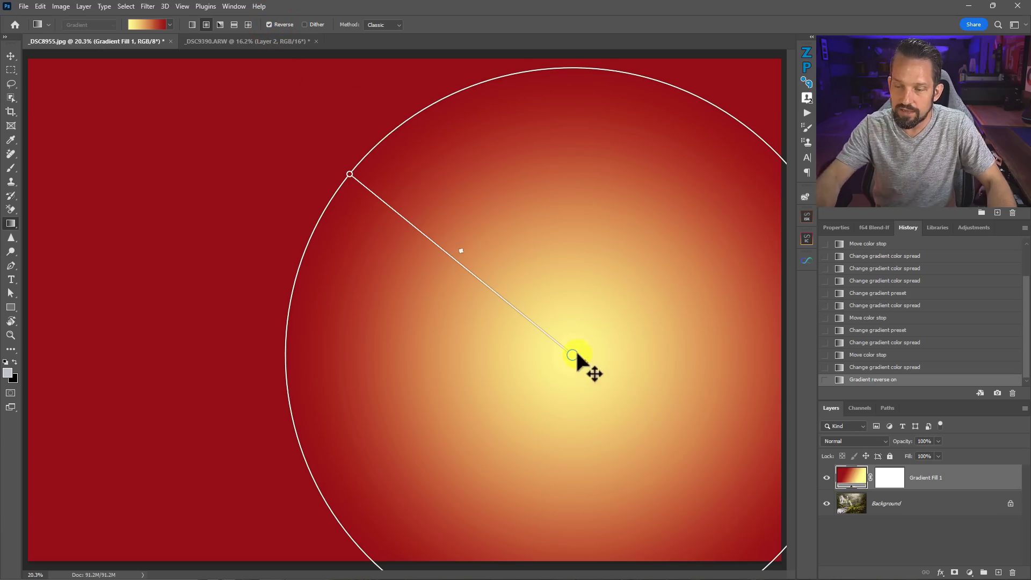
- Set the gradient layer to Soft Light, centre it on the hiker, and lower opacity to 74%
{"action": "left_click", "coordinate": [859, 441]}
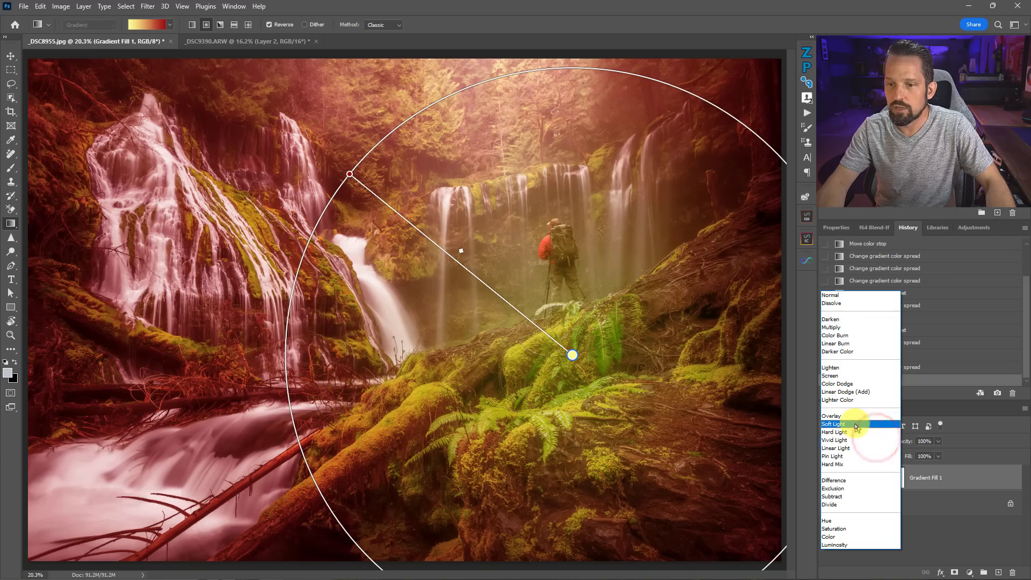
{"action": "left_click", "coordinate": [856, 424]}
{"action": "left_click_drag", "start_coordinate": [568, 357], "coordinate": [553, 274]}
{"action": "left_click_drag", "start_coordinate": [331, 96], "coordinate": [249, 317]}
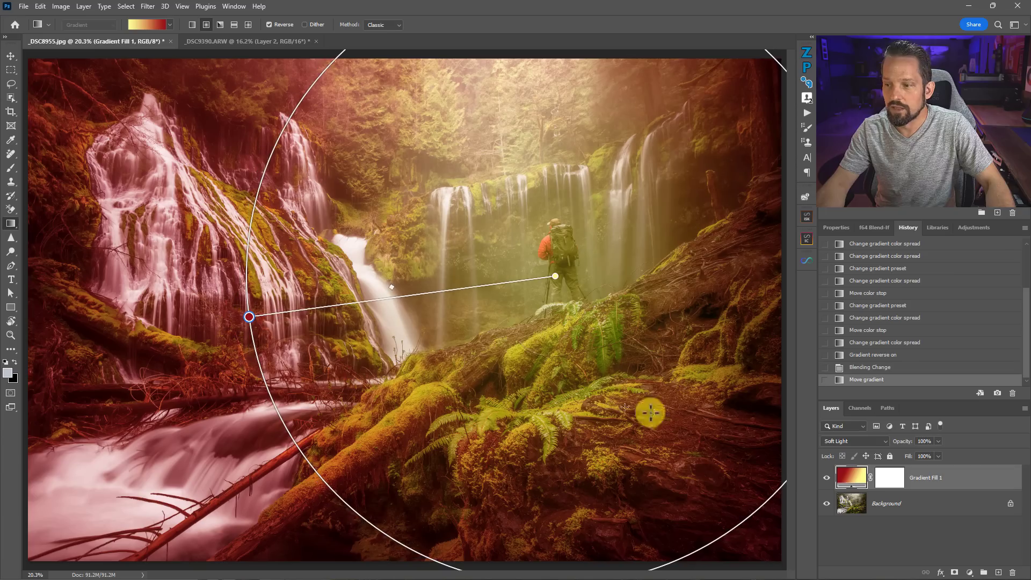
{"action": "mouse_move", "coordinate": [937, 441]}
{"action": "left_mouse_down"}
{"action": "mouse_move", "coordinate": [939, 455]}
{"action": "mouse_move", "coordinate": [916, 456]}
{"action": "mouse_move", "coordinate": [925, 455]}
{"action": "left_mouse_up"}
- Fit the image to the window and reshape the gradient's outer edge
{"action": "right_click", "coordinate": [531, 303]}
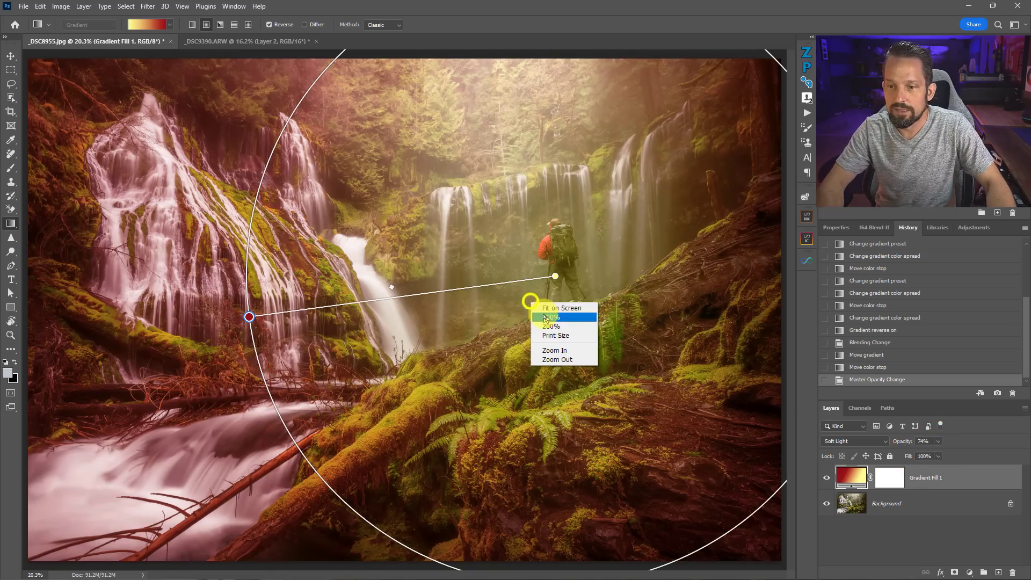
{"action": "left_click", "coordinate": [558, 307]}
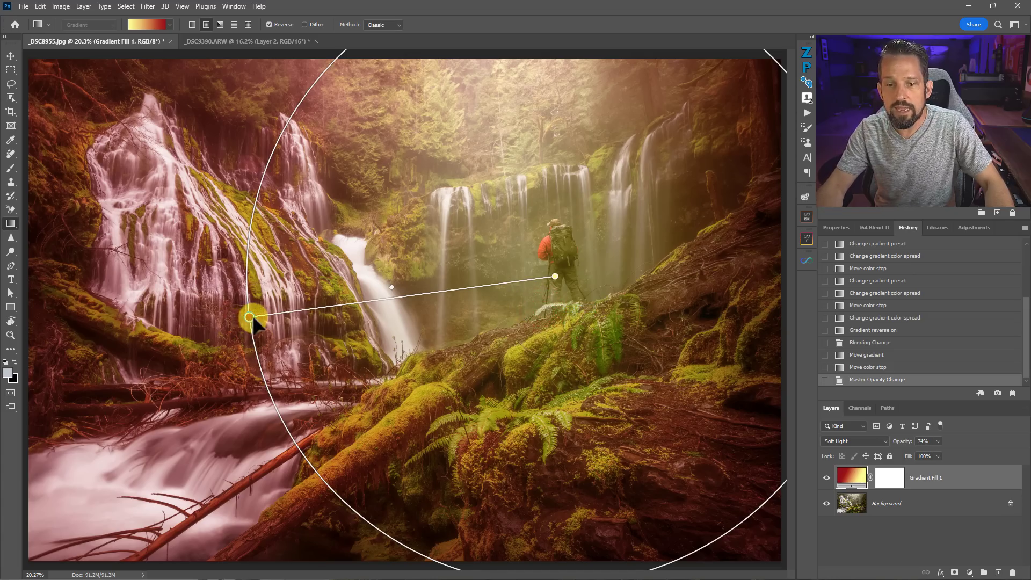
{"action": "left_click_drag", "start_coordinate": [251, 317], "coordinate": [312, 311]}
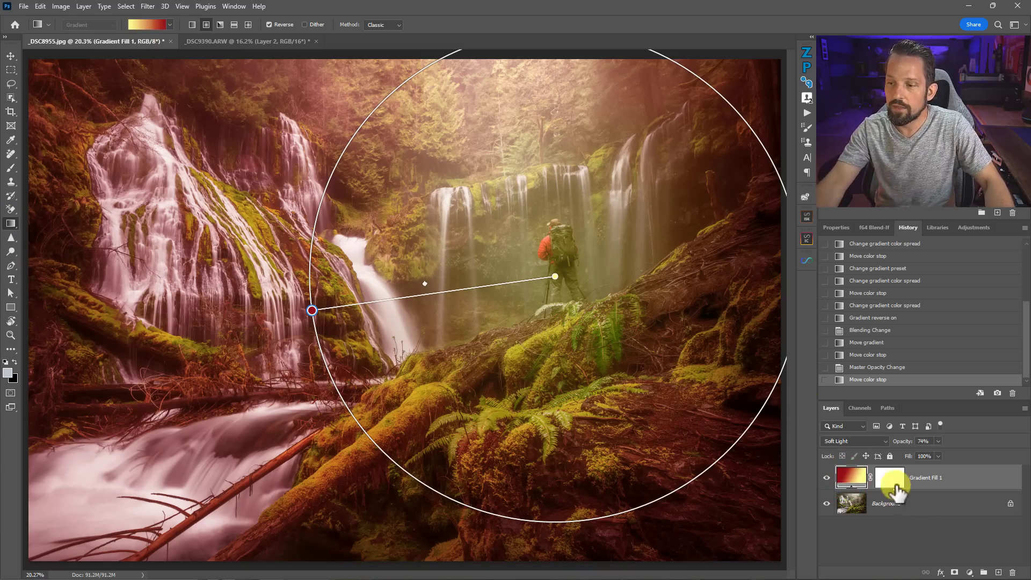
{"action": "left_click", "coordinate": [858, 481]}
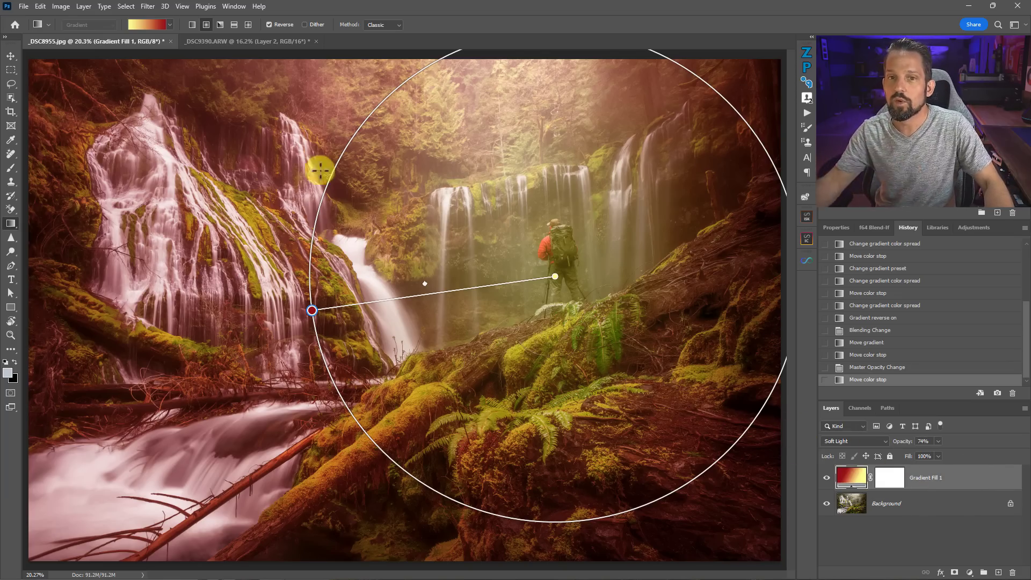
- Try Linear and Reflected styles, confirm the Gradient Fill settings, then delete Gradient Fill 1
{"action": "left_click", "coordinate": [192, 26]}
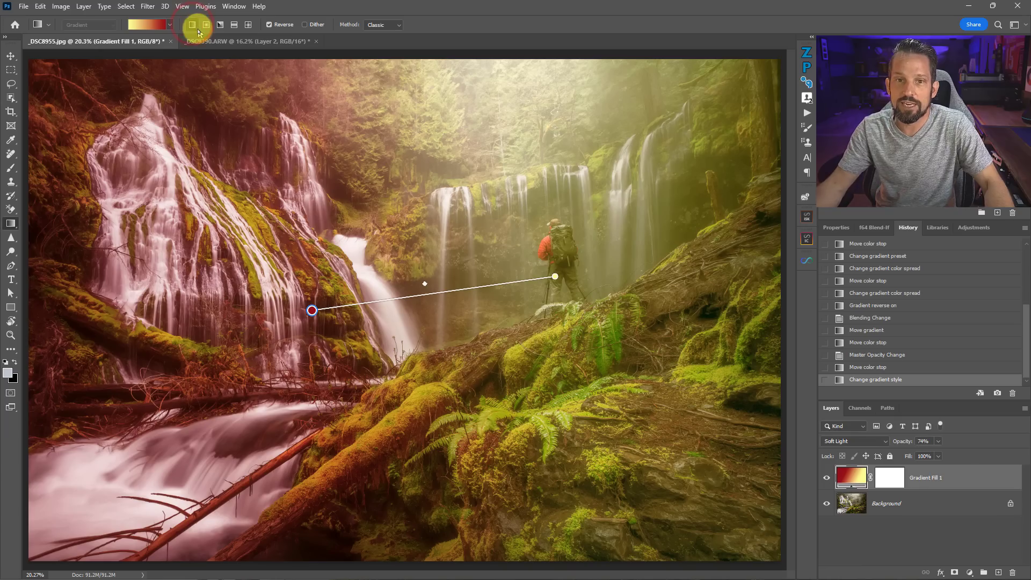
{"action": "left_click", "coordinate": [234, 25]}
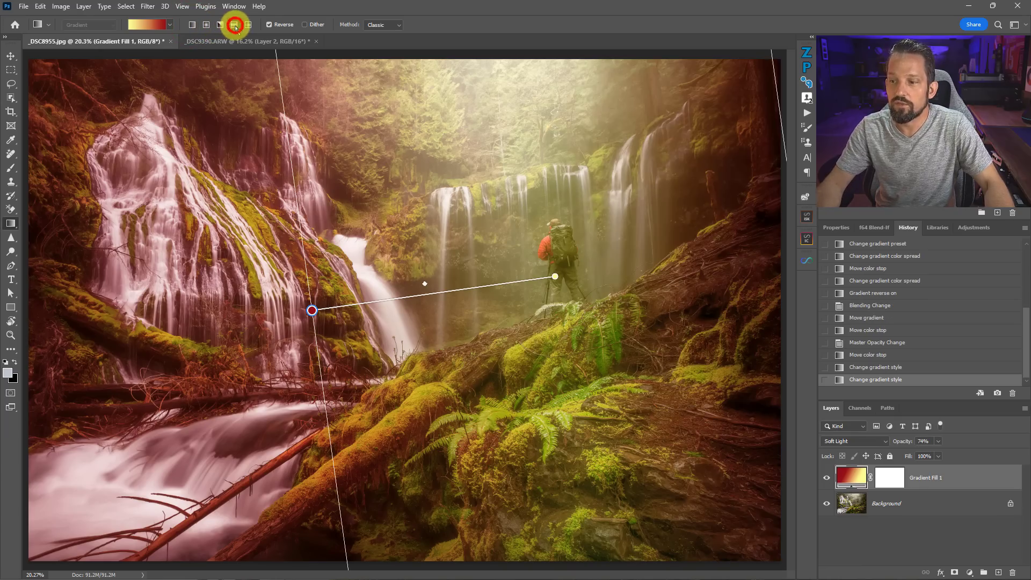
{"action": "double_click", "coordinate": [851, 483]}
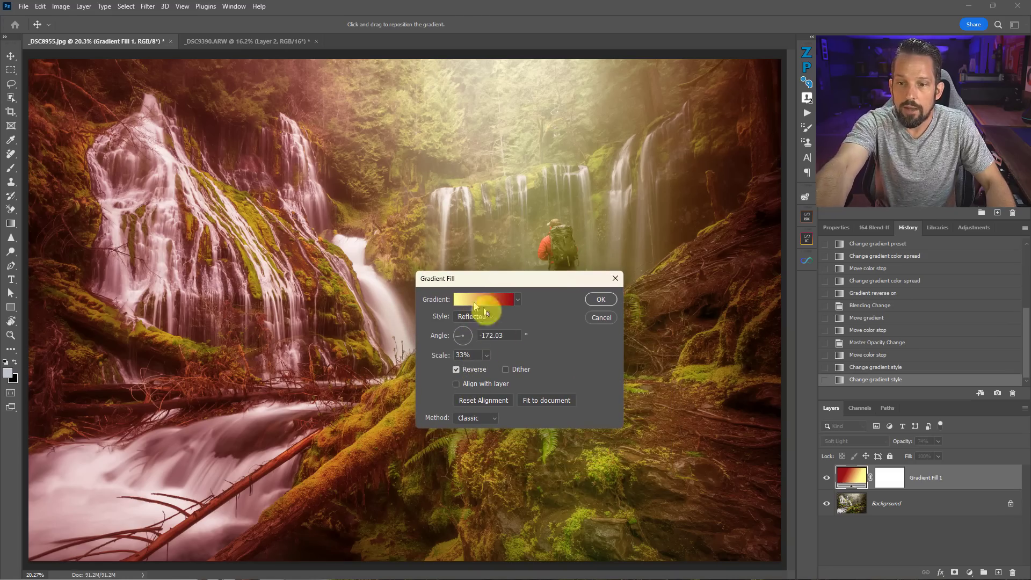
{"action": "left_click", "coordinate": [602, 301]}
{"action": "left_click", "coordinate": [848, 479]}
{"action": "key", "text": "Delete"}
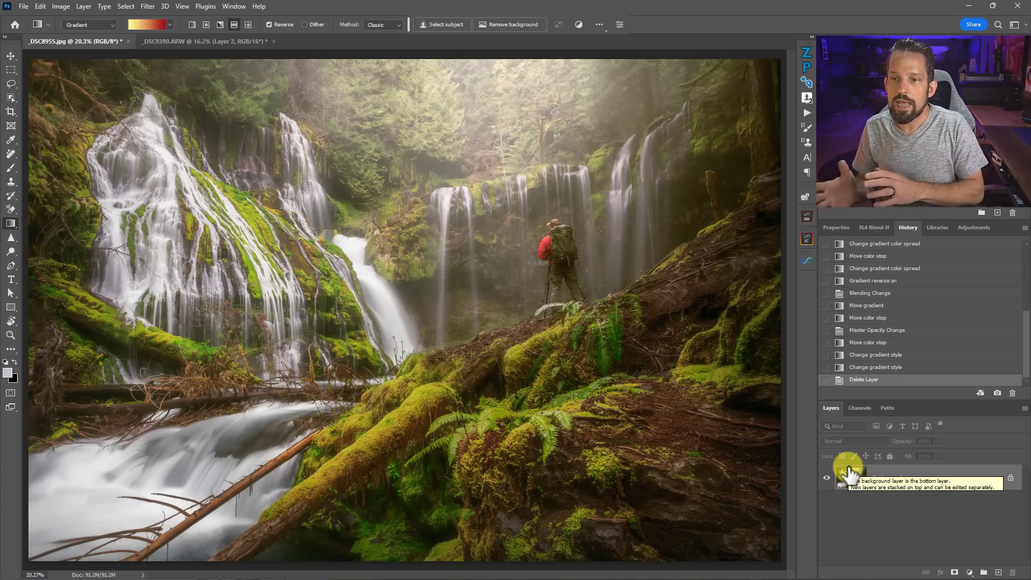
- Add a pale fog Gradient Fill layer with adjusted scale and a 134.42° angle
{"action": "left_click", "coordinate": [969, 572]}
{"action": "left_click", "coordinate": [927, 533]}
{"action": "left_click", "coordinate": [970, 572]}
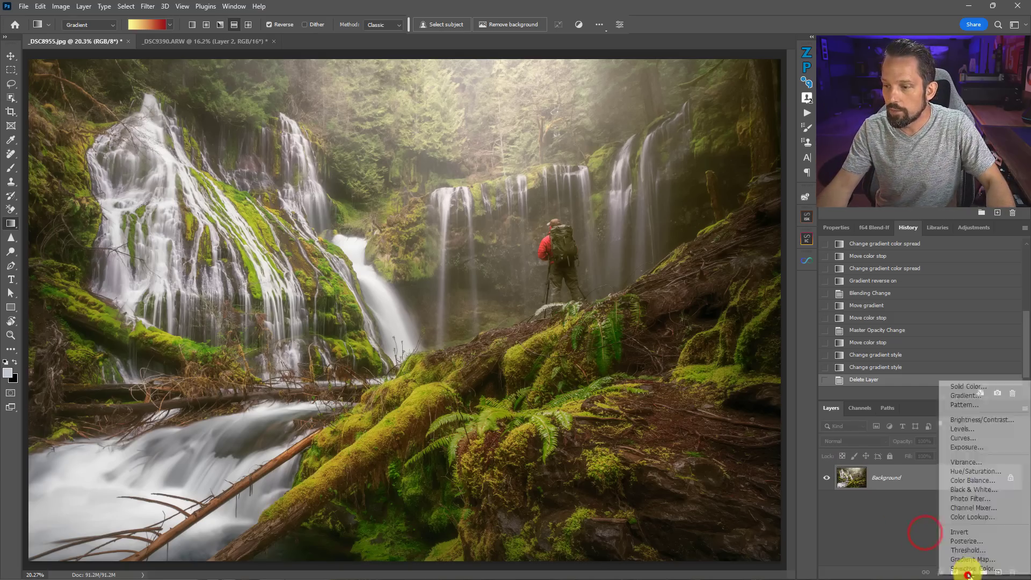
{"action": "left_click", "coordinate": [964, 395]}
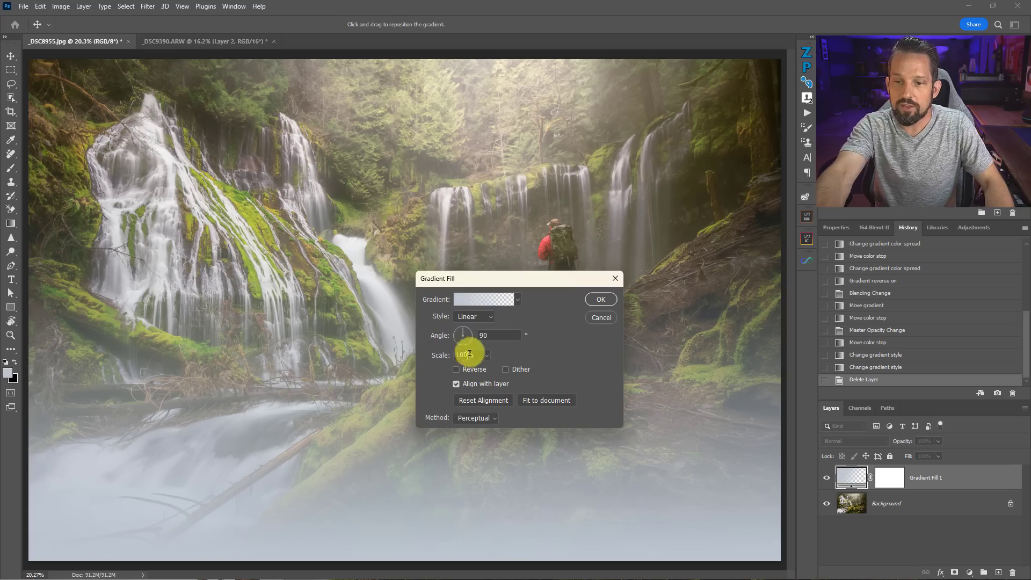
{"action": "left_click_drag", "start_coordinate": [503, 279], "coordinate": [851, 195]}
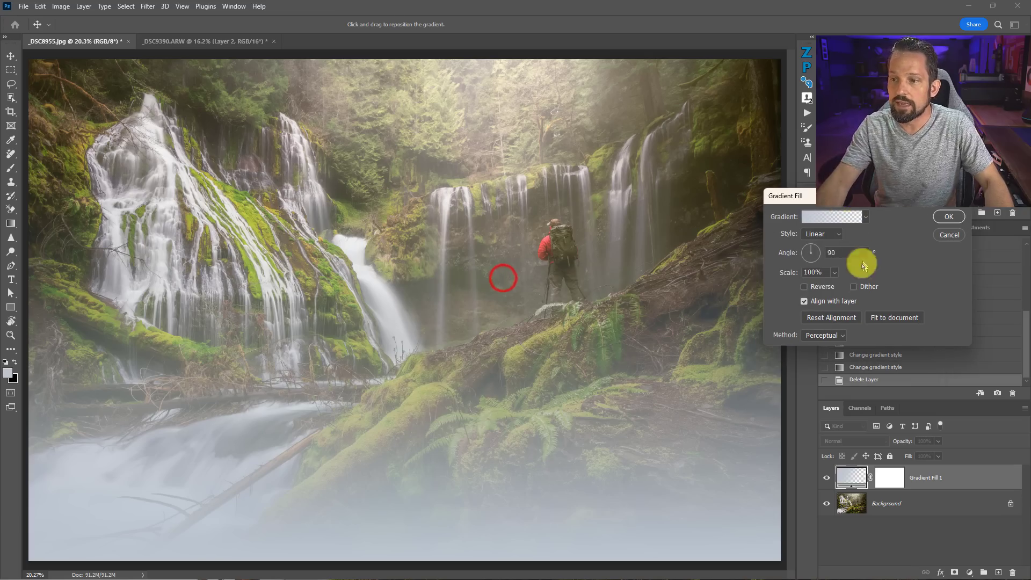
{"action": "left_click", "coordinate": [833, 272]}
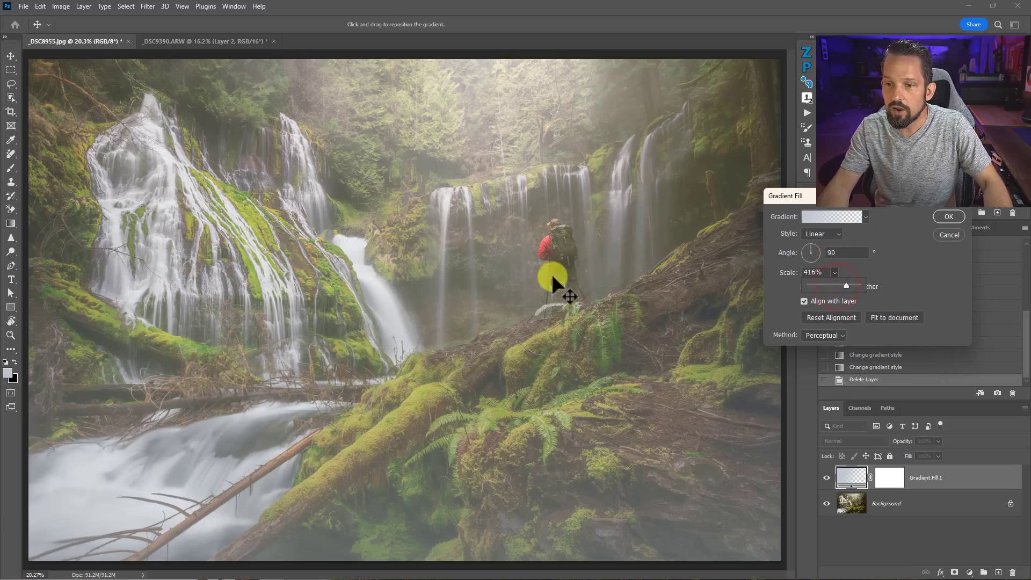
{"action": "left_click_drag", "start_coordinate": [838, 290], "coordinate": [811, 279]}
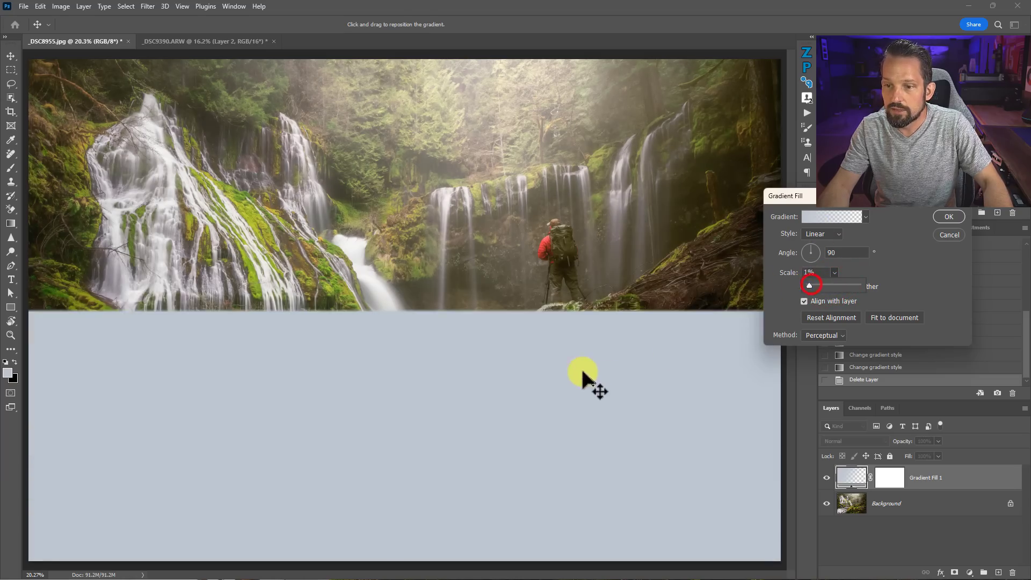
{"action": "left_click_drag", "start_coordinate": [572, 357], "coordinate": [571, 322]}
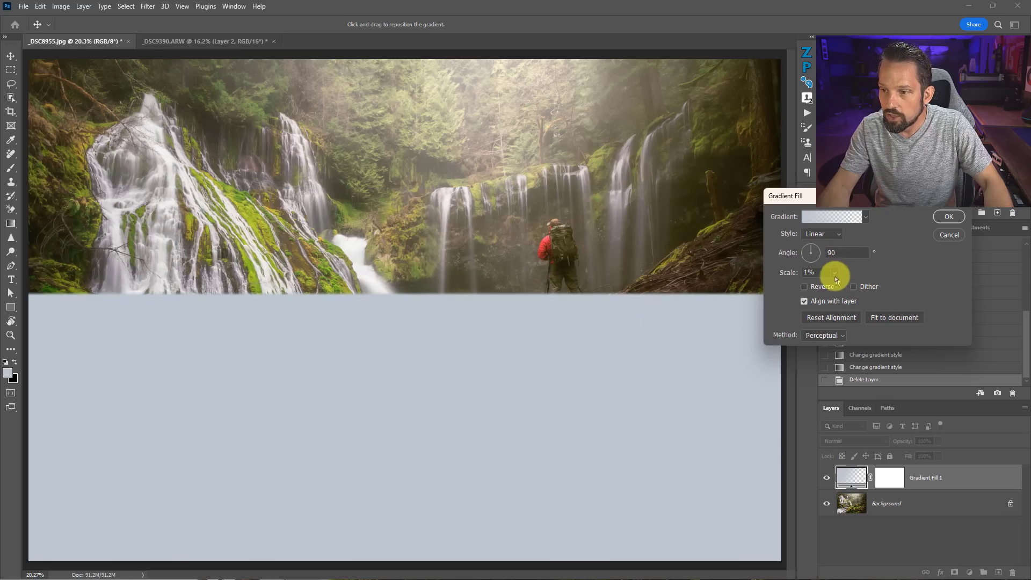
{"action": "left_click_drag", "start_coordinate": [834, 272], "coordinate": [852, 289]}
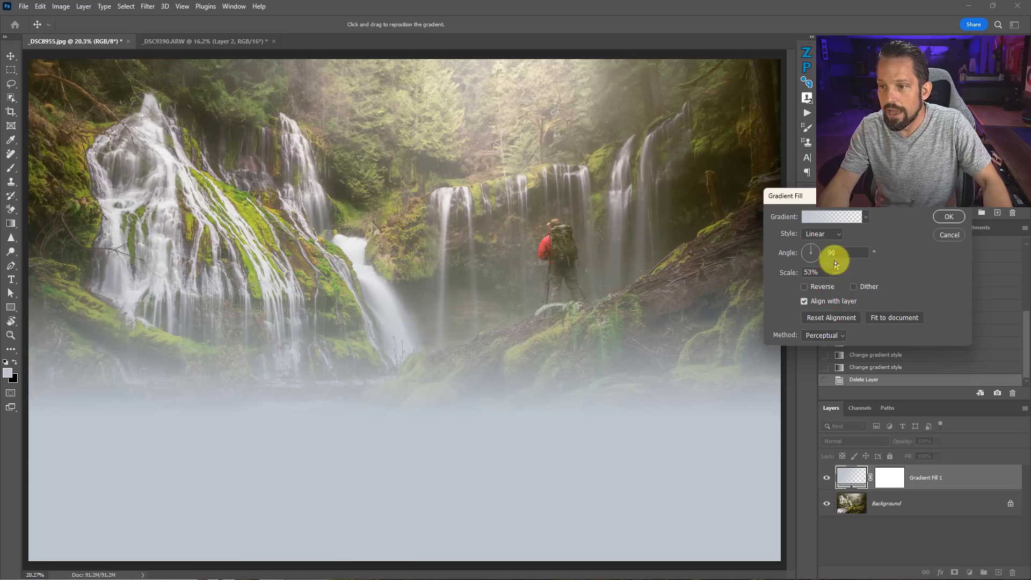
{"action": "left_click_drag", "start_coordinate": [807, 250], "coordinate": [807, 254]}
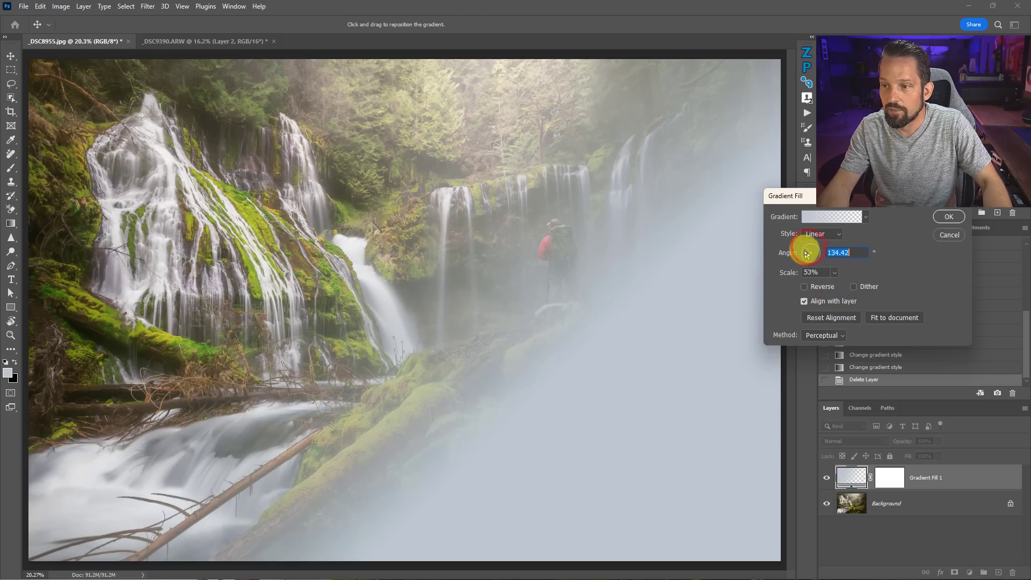
{"action": "left_click", "coordinate": [949, 216]}
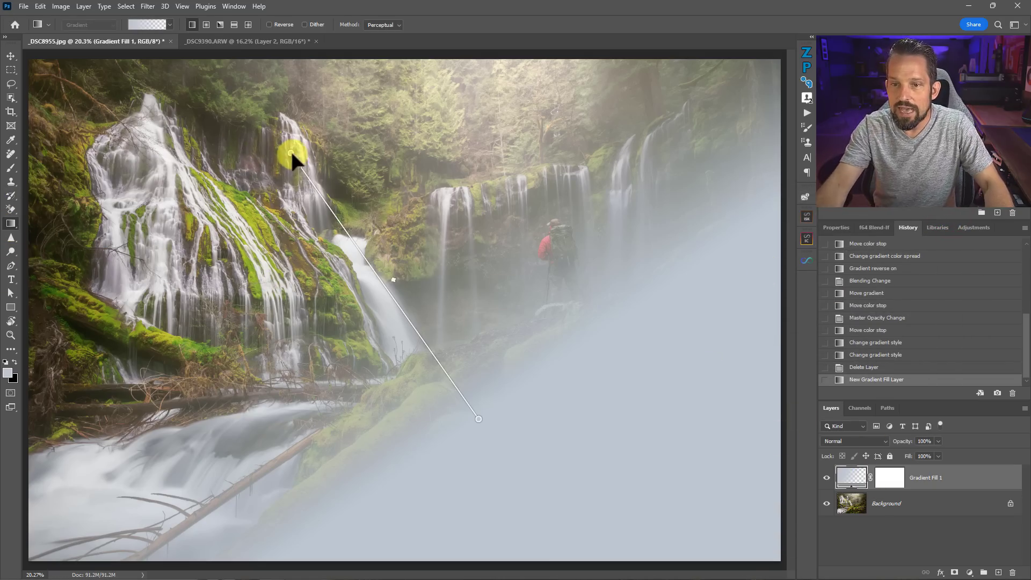
- Drag the fog's start point to about 118° with a shorter fade, then review and cancel its settings
{"action": "left_click_drag", "start_coordinate": [287, 153], "coordinate": [353, 187]}
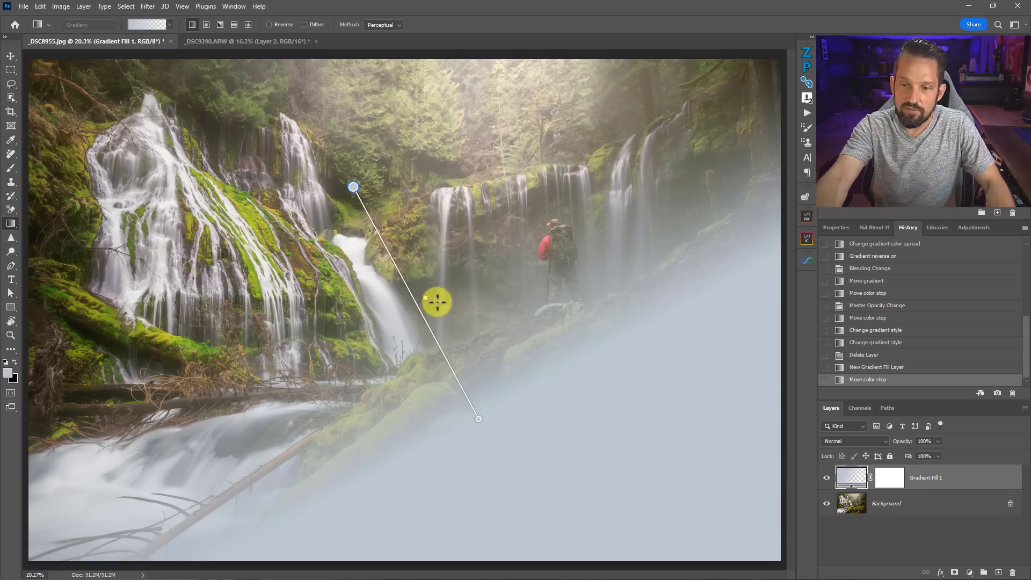
{"action": "double_click", "coordinate": [870, 483]}
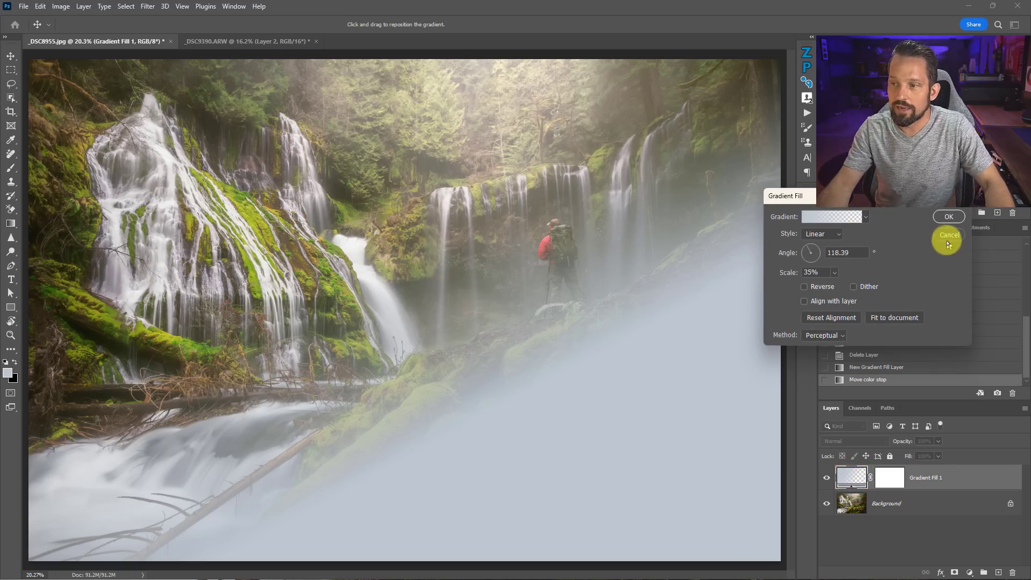
{"action": "left_click", "coordinate": [948, 236]}
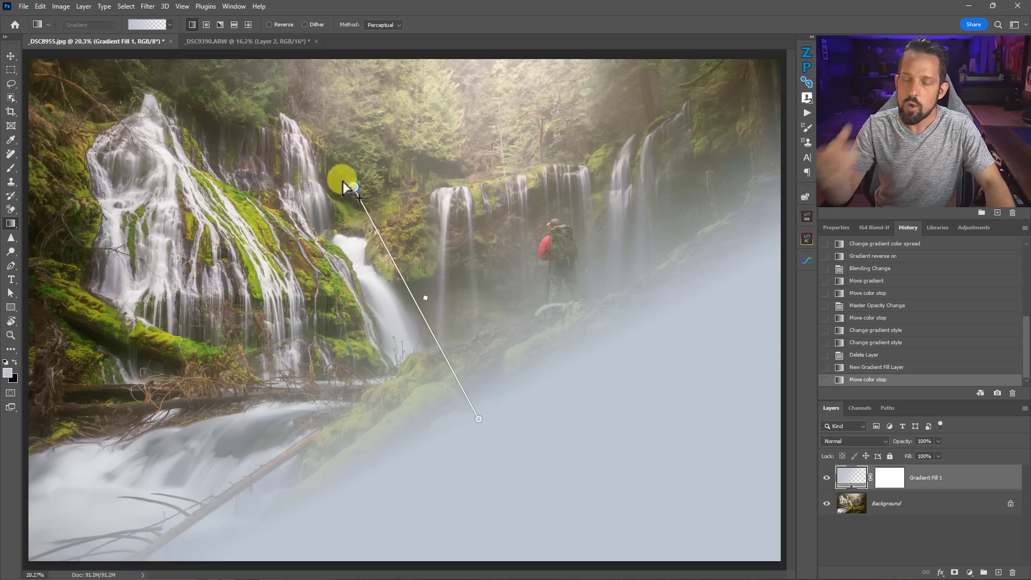
- Set Gradient Fill 1 to Color Dodge at 32% fill, compare it on and off, and reopen its gradient settings
{"action": "left_click", "coordinate": [863, 444]}
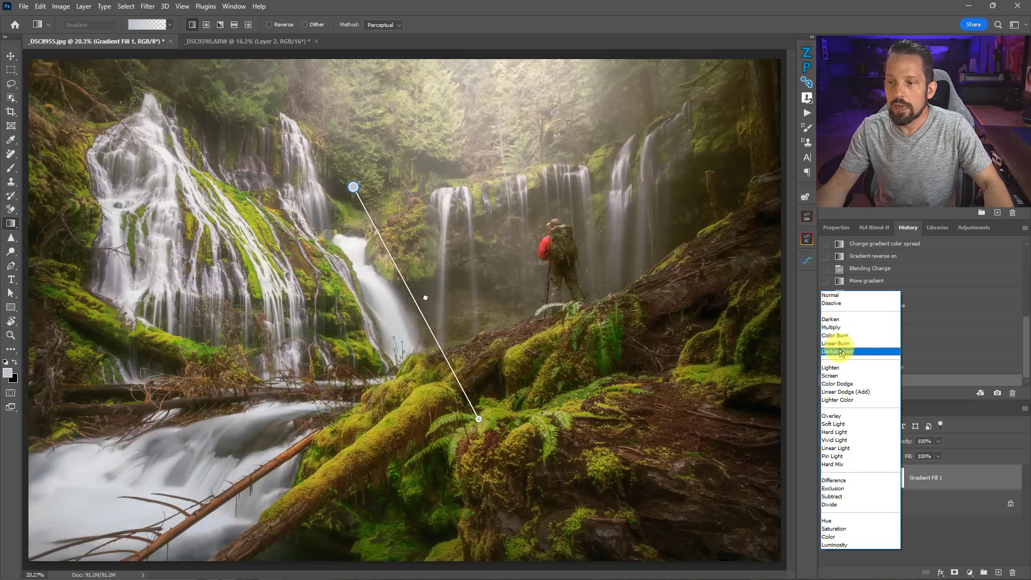
{"action": "left_click", "coordinate": [841, 383]}
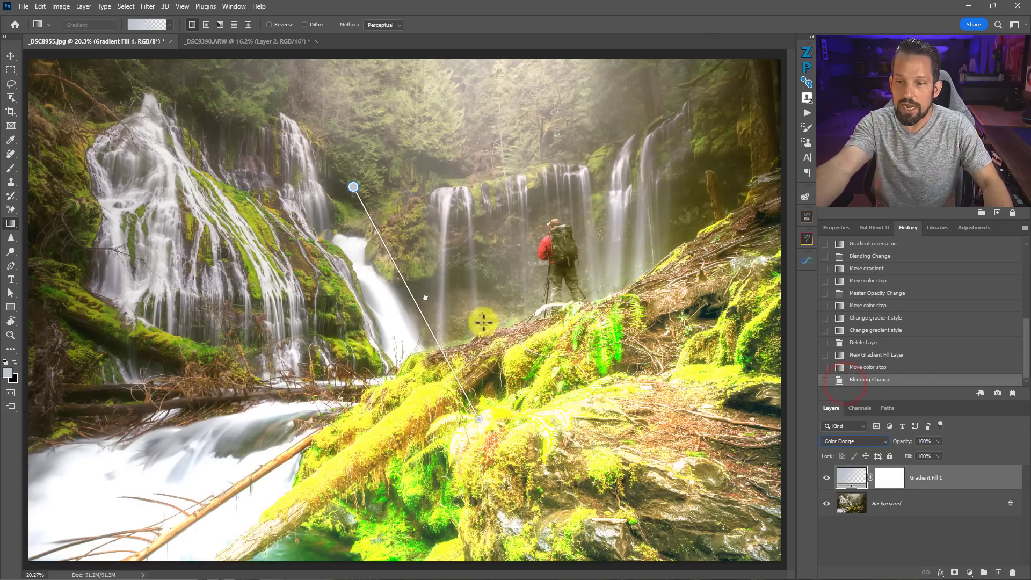
{"action": "left_click", "coordinate": [924, 441]}
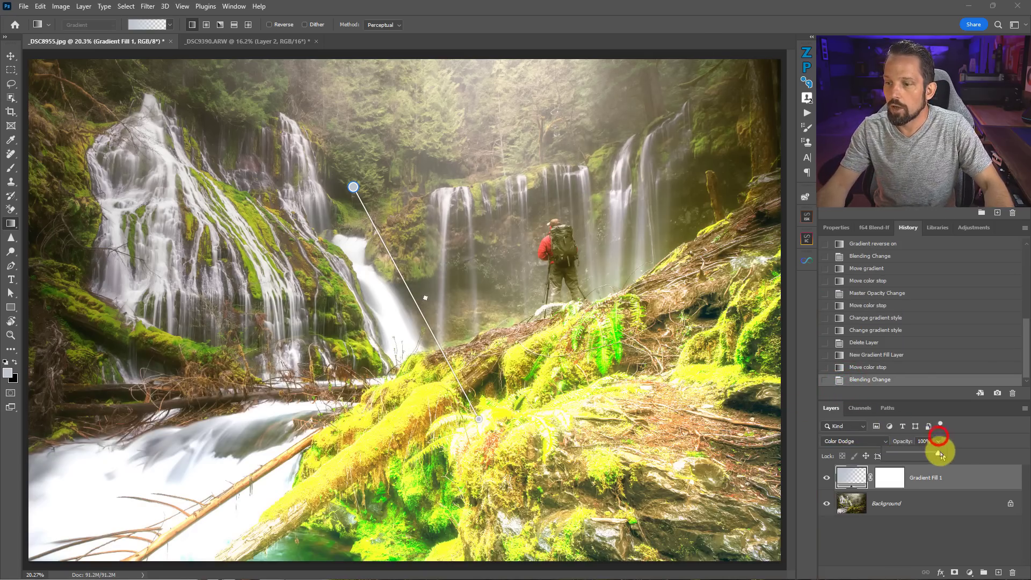
{"action": "left_click_drag", "start_coordinate": [940, 454], "coordinate": [977, 434]}
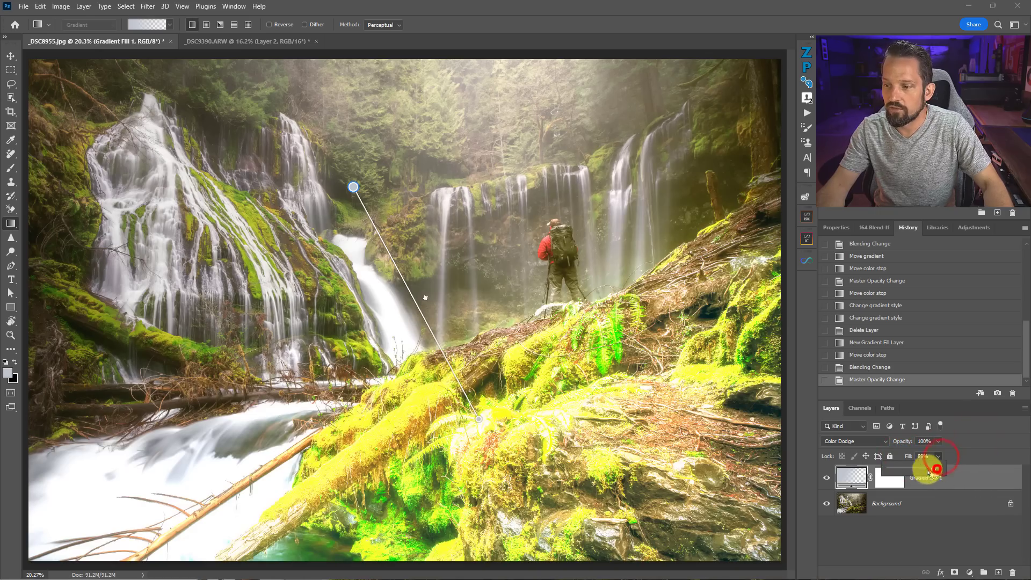
{"action": "left_click_drag", "start_coordinate": [937, 468], "coordinate": [904, 468]}
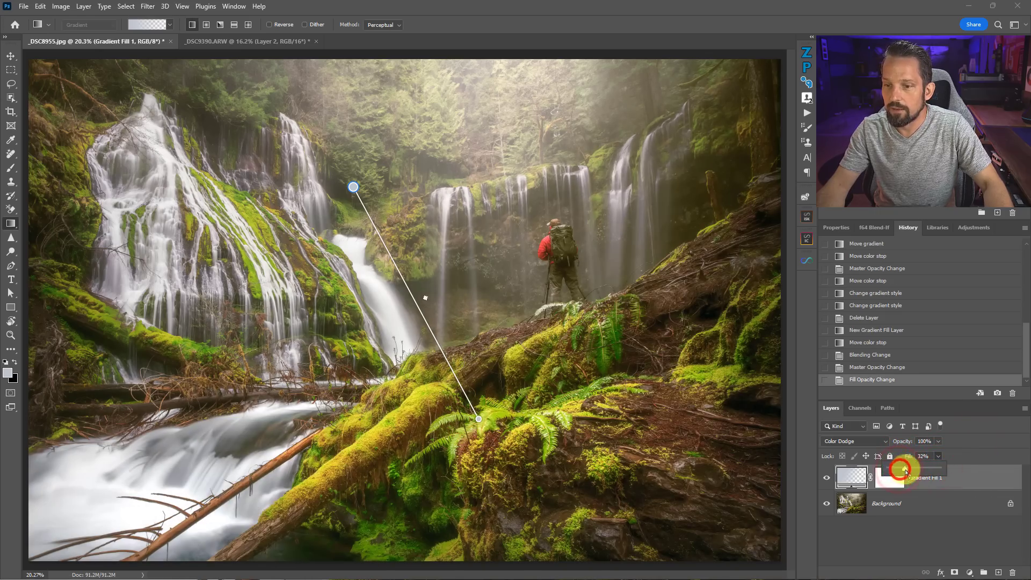
{"action": "left_click", "coordinate": [827, 478]}
{"action": "left_click", "coordinate": [827, 477]}
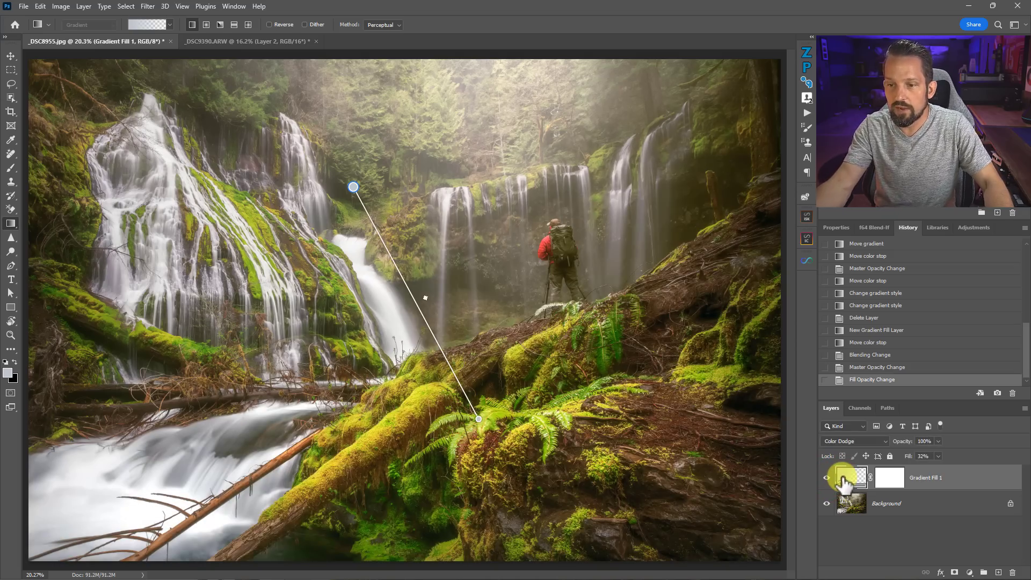
{"action": "double_click", "coordinate": [843, 479]}
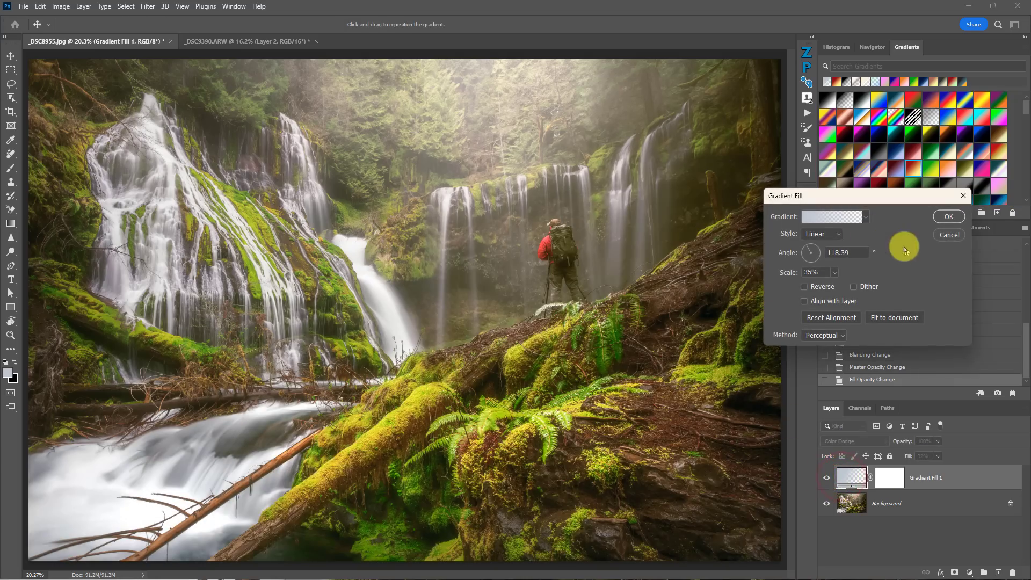
- Change the fog gradient's left colour stop to a warm cream (R242 G228 B199)
{"action": "left_click", "coordinate": [833, 217]}
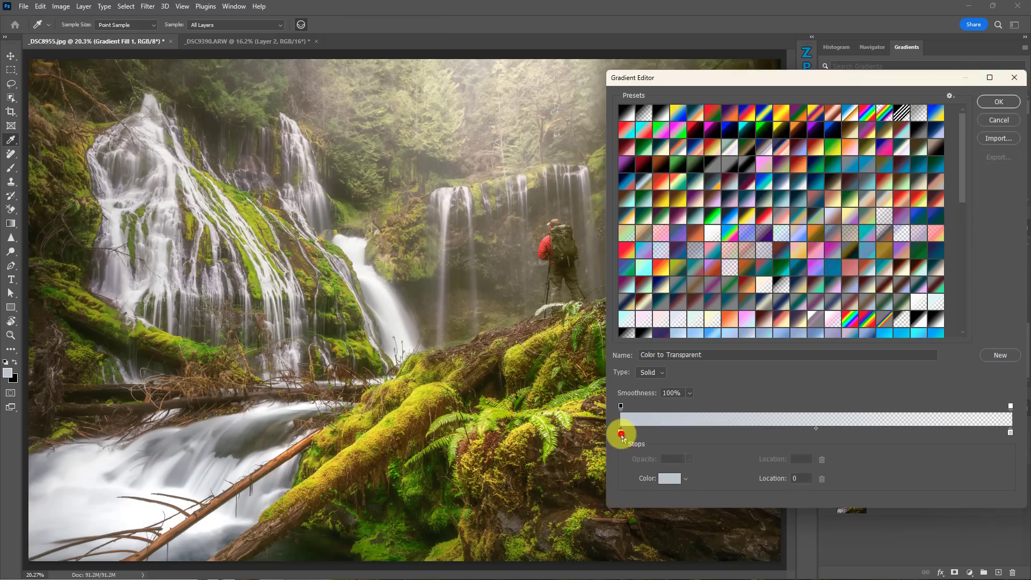
{"action": "double_click", "coordinate": [621, 432]}
{"action": "left_click", "coordinate": [900, 307]}
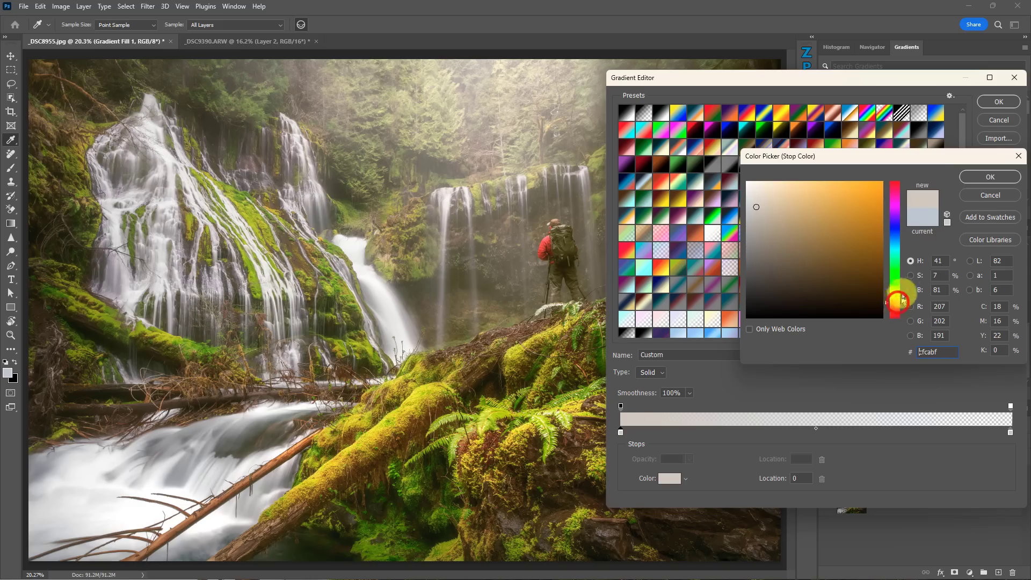
{"action": "left_click", "coordinate": [771, 200]}
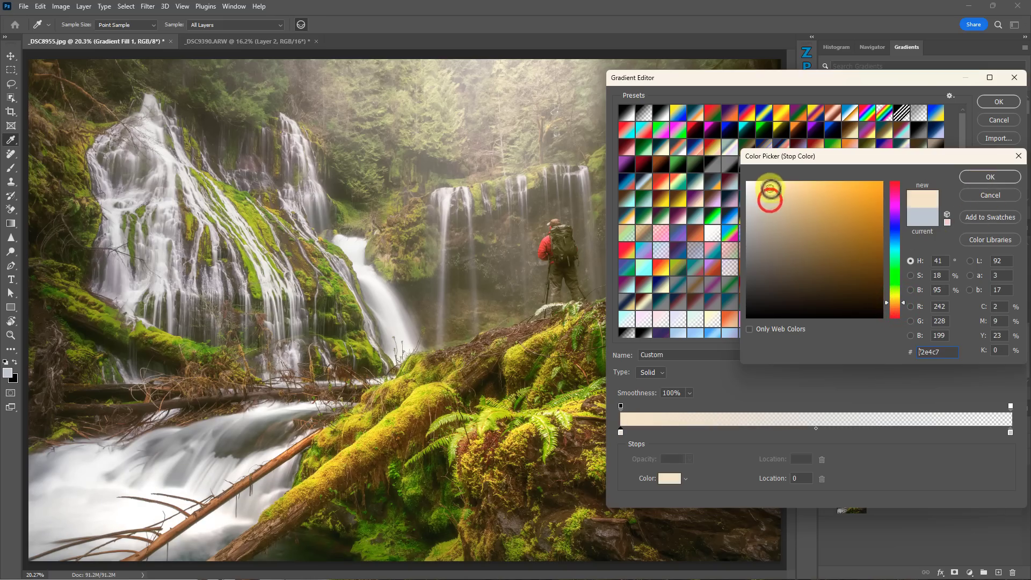
{"action": "left_click", "coordinate": [990, 178]}
{"action": "left_click", "coordinate": [988, 101]}
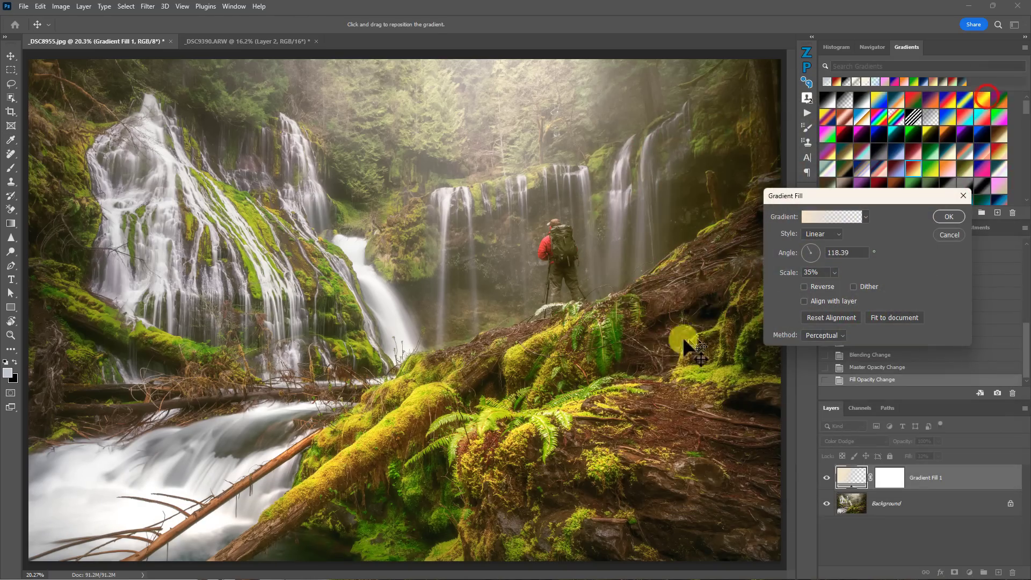
- Apply the updated gradient fill and compare the image with the fog layer hidden and shown
{"action": "left_click", "coordinate": [939, 218]}
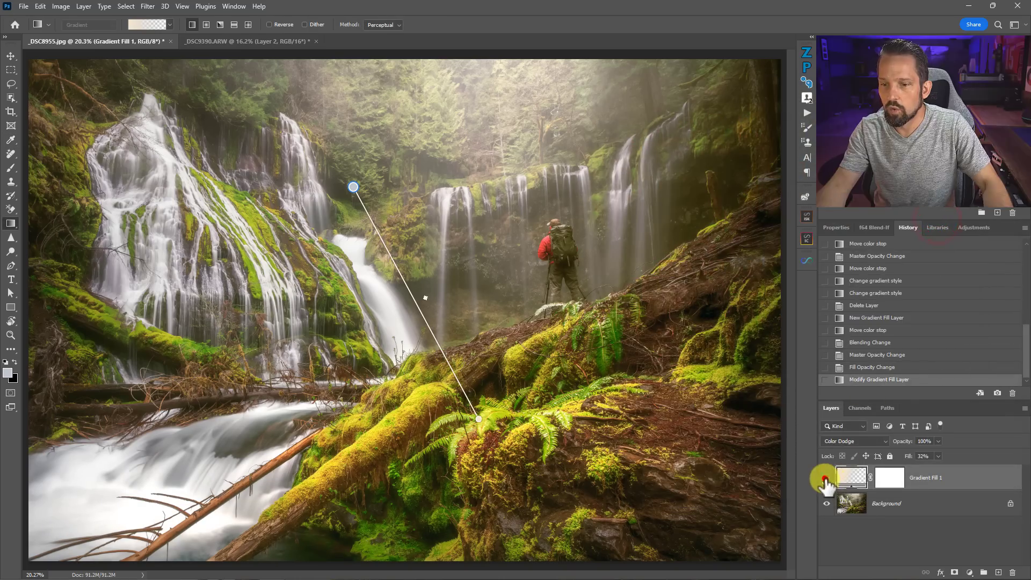
{"action": "left_click", "coordinate": [826, 477]}
{"action": "left_click", "coordinate": [826, 477]}
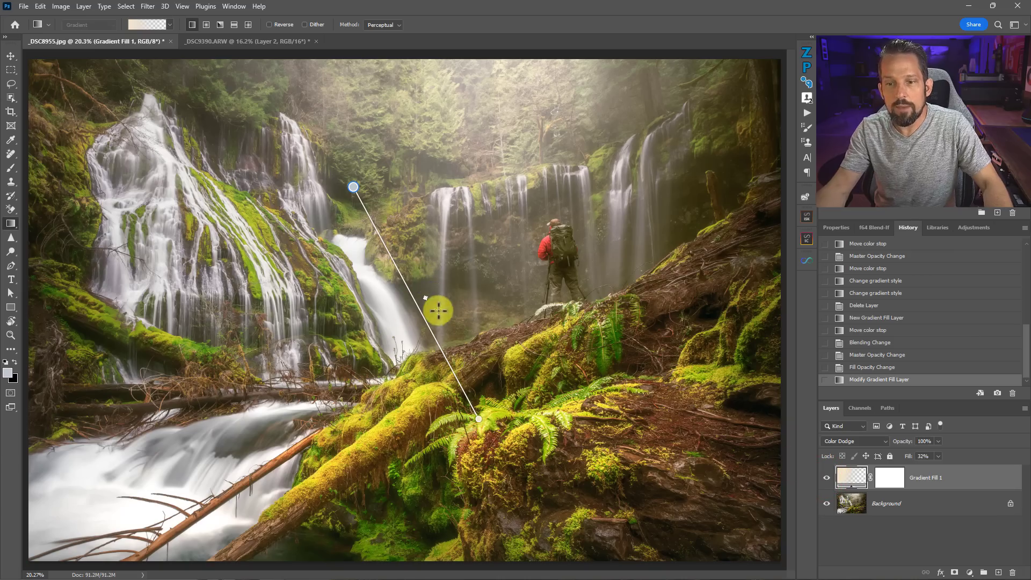
- Reposition the fog gradient to fade over a shorter span from the ferns toward the falls
{"action": "left_click_drag", "start_coordinate": [439, 312], "coordinate": [401, 269]}
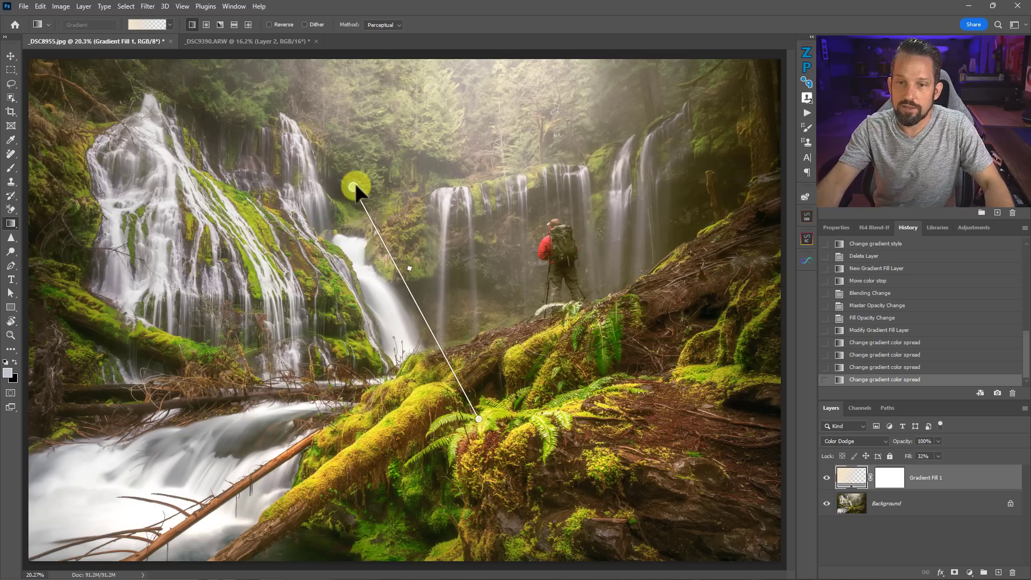
{"action": "left_click_drag", "start_coordinate": [354, 186], "coordinate": [412, 283]}
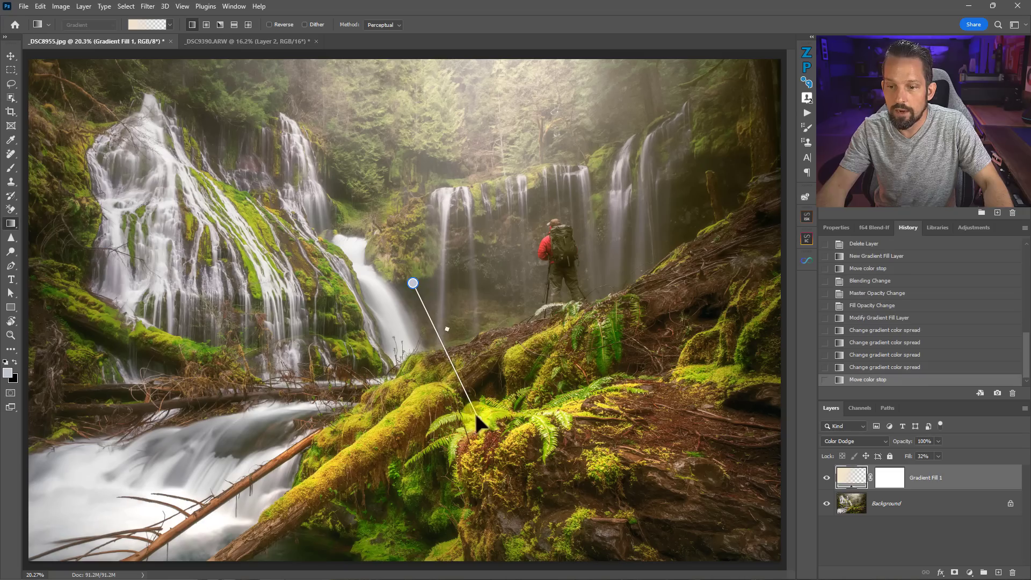
{"action": "mouse_move", "coordinate": [476, 415]}
{"action": "left_mouse_down"}
{"action": "mouse_move", "coordinate": [527, 397]}
{"action": "mouse_move", "coordinate": [269, 424]}
{"action": "mouse_move", "coordinate": [635, 375]}
{"action": "mouse_move", "coordinate": [297, 421]}
{"action": "mouse_move", "coordinate": [557, 398]}
{"action": "mouse_move", "coordinate": [396, 395]}
{"action": "mouse_move", "coordinate": [460, 357]}
{"action": "mouse_move", "coordinate": [476, 361]}
{"action": "mouse_move", "coordinate": [480, 395]}
{"action": "left_mouse_up"}
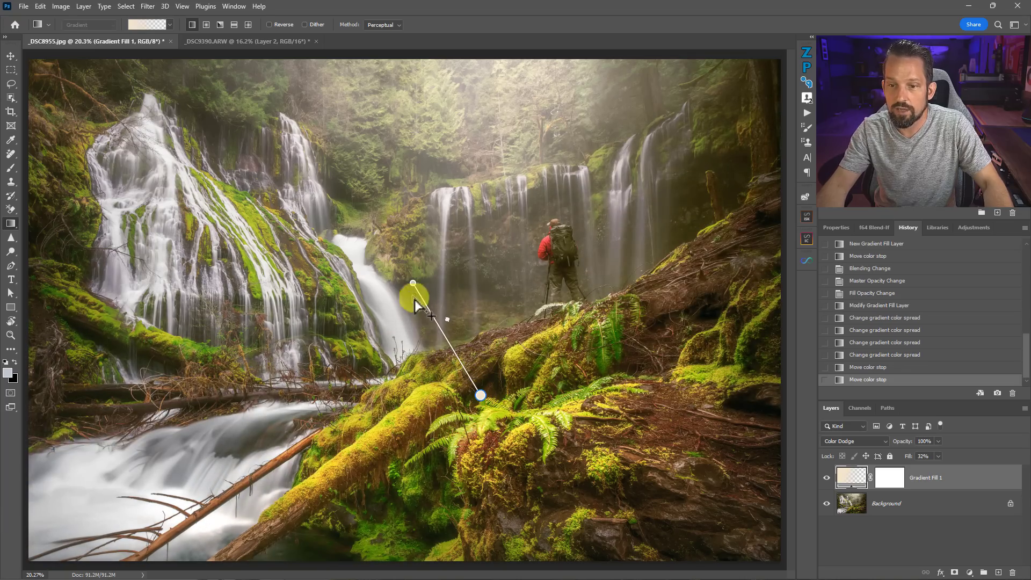
{"action": "left_click_drag", "start_coordinate": [410, 282], "coordinate": [415, 272]}
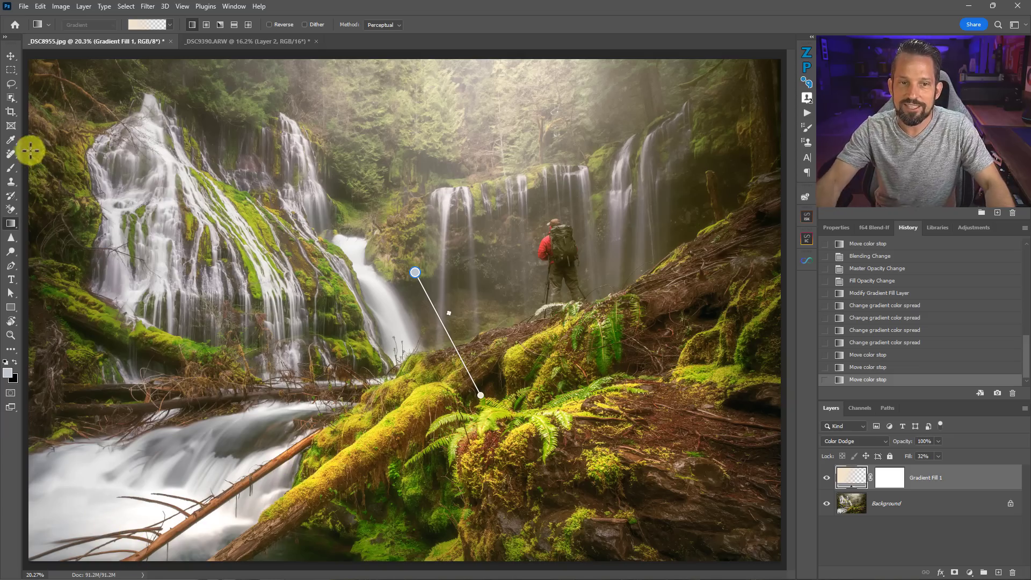
- Choose the Remove Tool at brush size 300 on the Background layer
{"action": "left_click", "coordinate": [12, 154]}
{"action": "left_click_drag", "start_coordinate": [12, 157], "coordinate": [33, 156]}
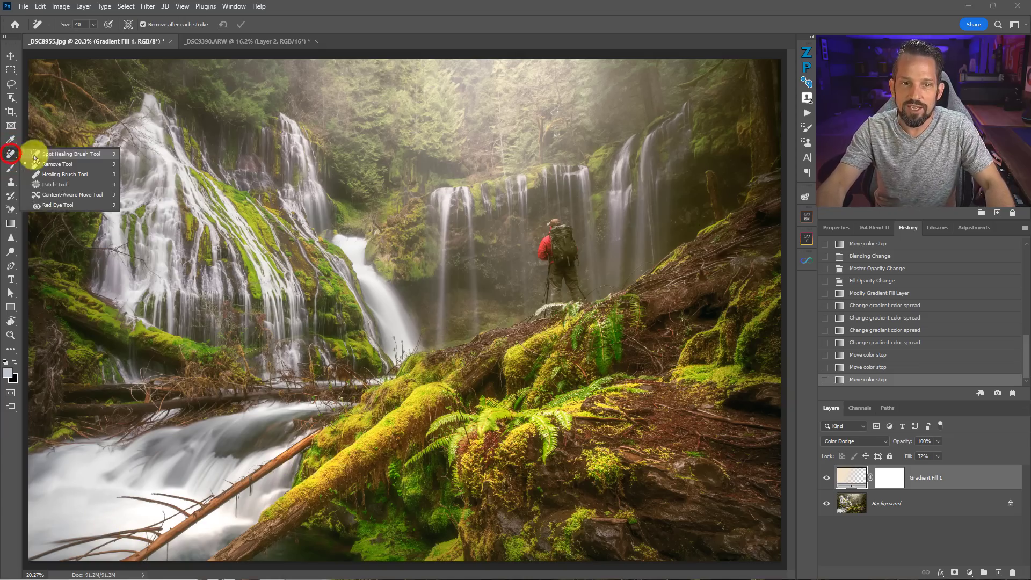
{"action": "left_click", "coordinate": [49, 165]}
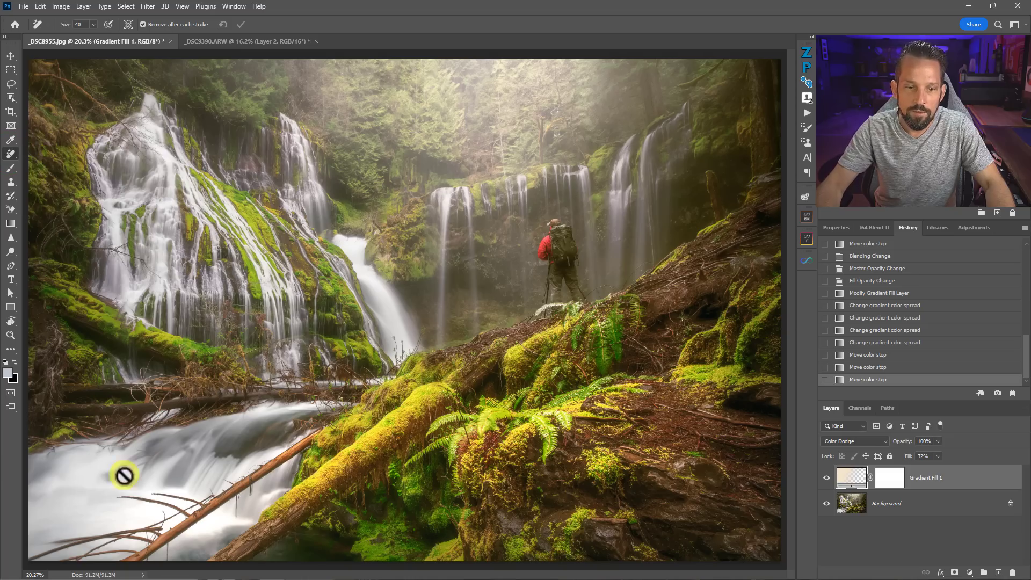
{"action": "left_click", "coordinate": [872, 511]}
{"action": "key", "text": "]"}
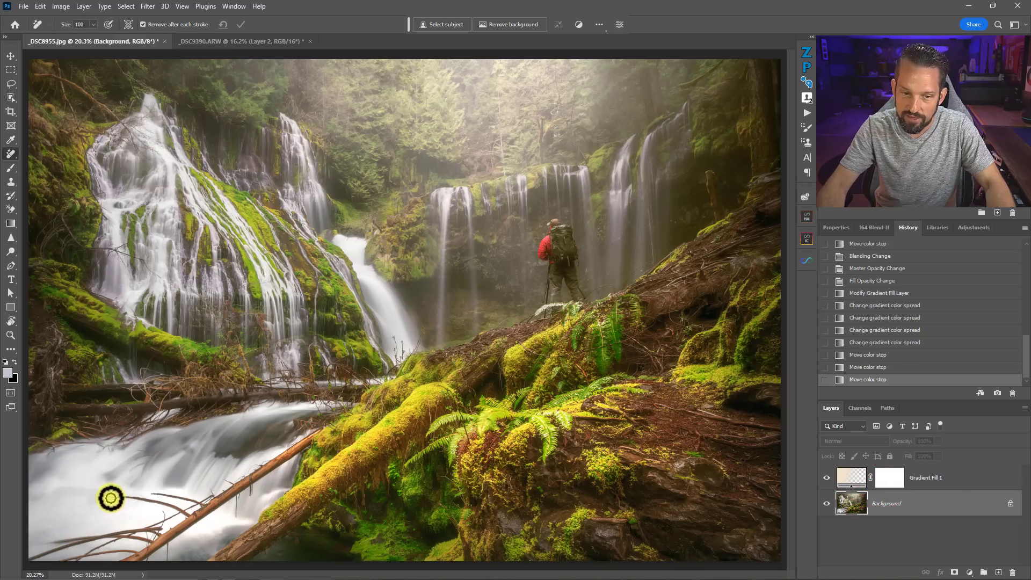
{"action": "key", "text": "]"}
{"action": "key", "text": "]"}
{"action": "key", "text": "]"}
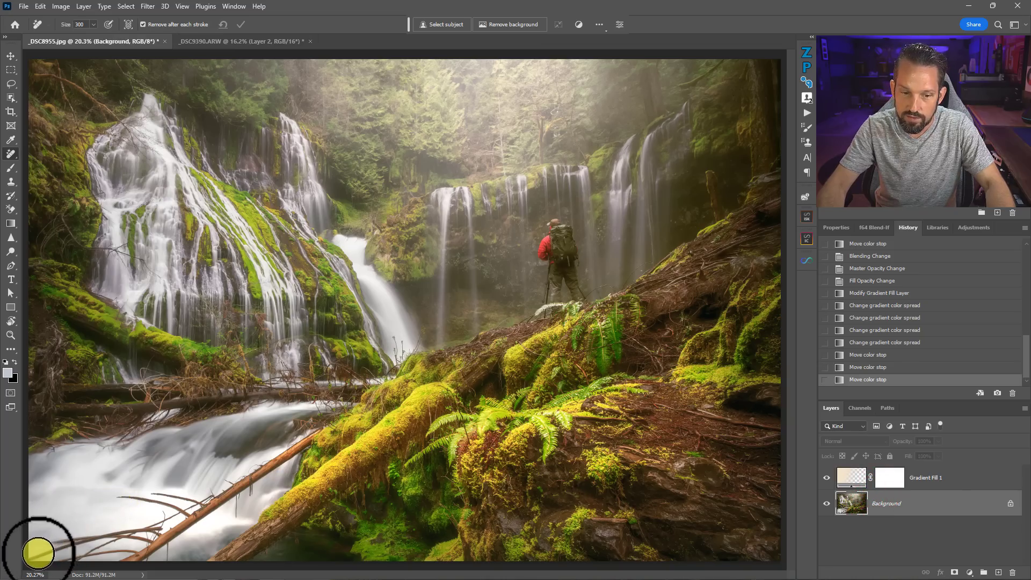
- Paint out the stray twigs and fallen branch in the bottom-left water
{"action": "mouse_move", "coordinate": [39, 550]}
{"action": "left_mouse_down"}
{"action": "mouse_move", "coordinate": [76, 538]}
{"action": "mouse_move", "coordinate": [90, 544]}
{"action": "mouse_move", "coordinate": [72, 551]}
{"action": "mouse_move", "coordinate": [148, 552]}
{"action": "mouse_move", "coordinate": [118, 554]}
{"action": "mouse_move", "coordinate": [110, 540]}
{"action": "mouse_move", "coordinate": [159, 541]}
{"action": "left_mouse_up"}
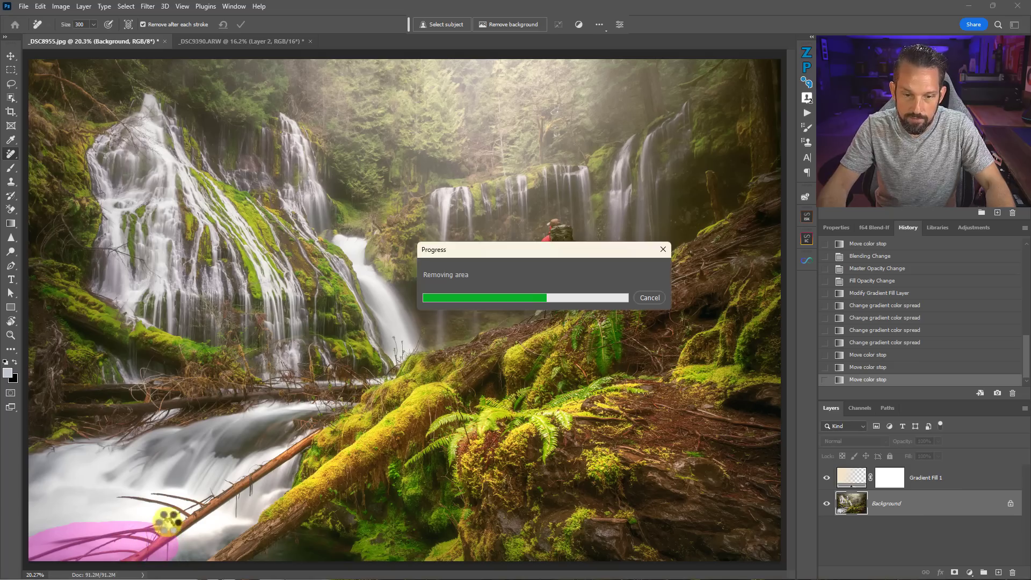
{"action": "left_click_drag", "start_coordinate": [104, 553], "coordinate": [160, 519]}
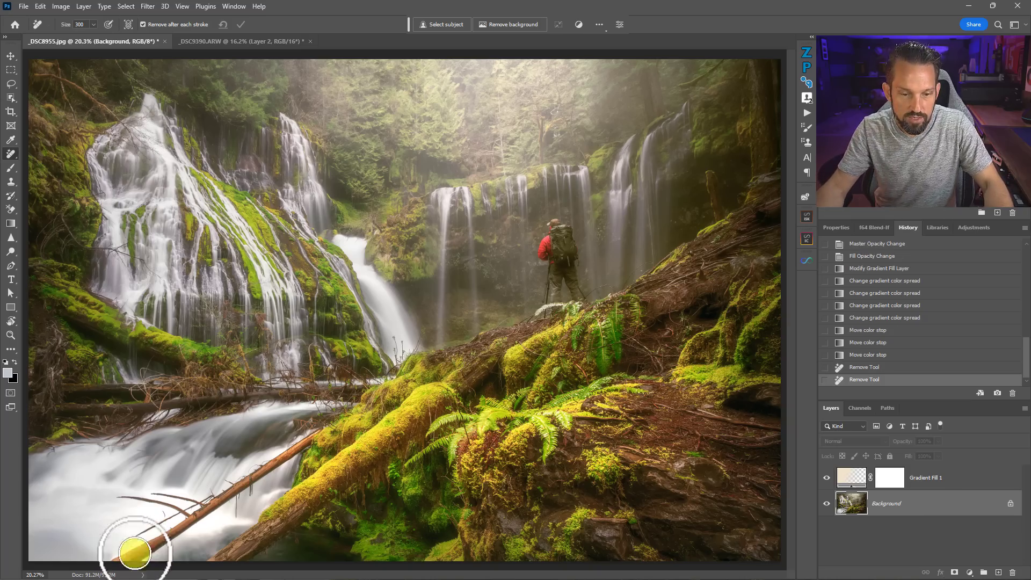
{"action": "left_click_drag", "start_coordinate": [104, 554], "coordinate": [161, 558]}
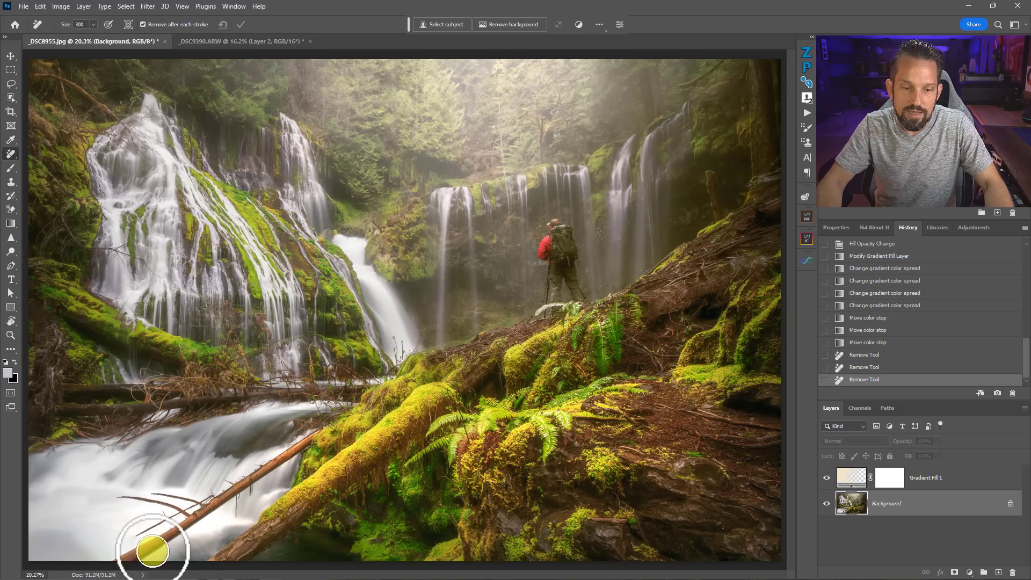
{"action": "mouse_move", "coordinate": [152, 532]}
{"action": "left_mouse_down"}
{"action": "mouse_move", "coordinate": [220, 503]}
{"action": "mouse_move", "coordinate": [161, 524]}
{"action": "mouse_move", "coordinate": [144, 542]}
{"action": "mouse_move", "coordinate": [189, 534]}
{"action": "mouse_move", "coordinate": [143, 499]}
{"action": "mouse_move", "coordinate": [160, 499]}
{"action": "mouse_move", "coordinate": [116, 505]}
{"action": "left_mouse_up"}
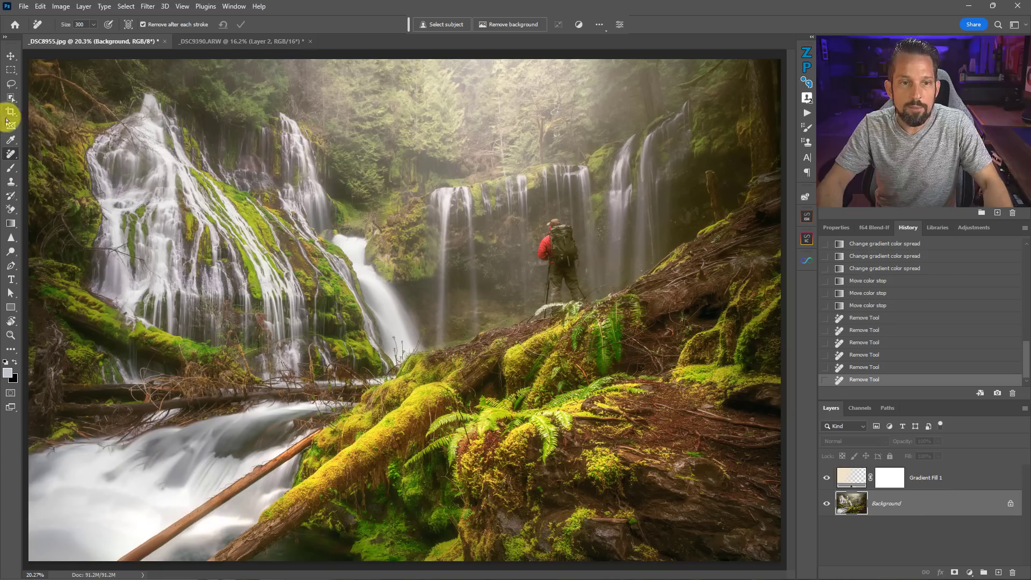
- Clone clean bottom-left water over the diagonal orange log with the Clone Stamp
{"action": "left_click", "coordinate": [10, 183]}
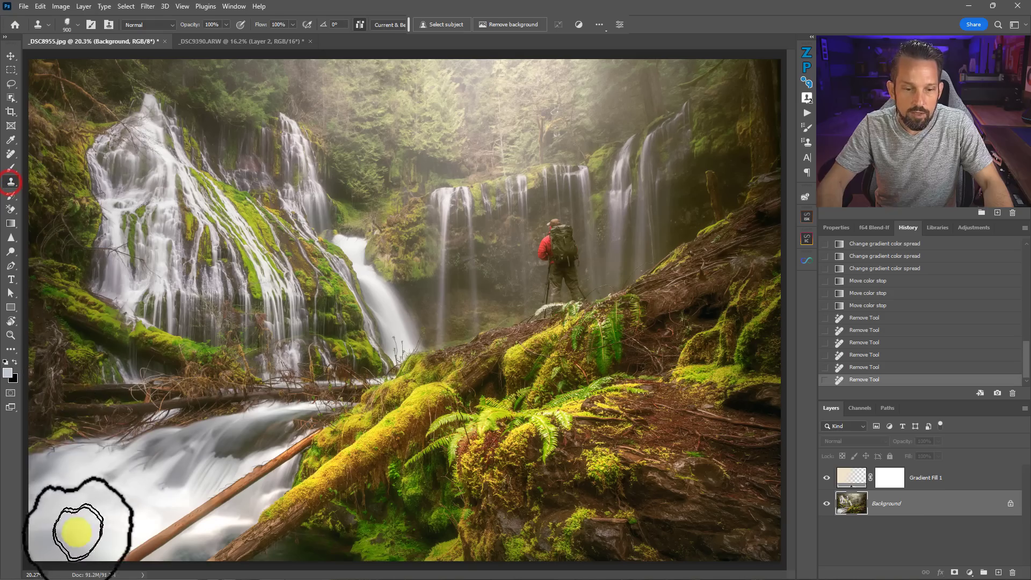
{"action": "left_click", "coordinate": [61, 542], "text": "alt"}
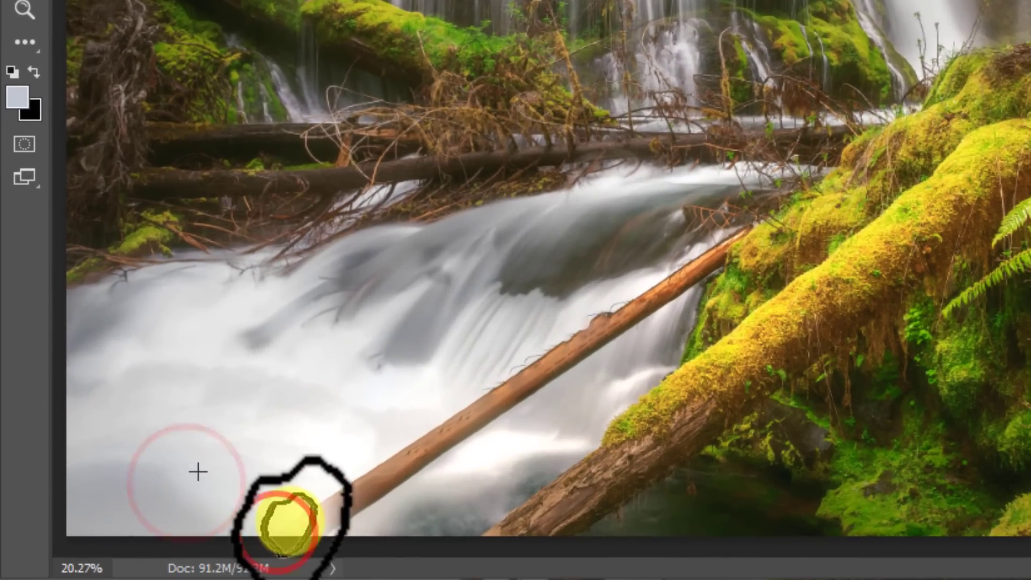
{"action": "left_click_drag", "start_coordinate": [341, 513], "coordinate": [269, 502]}
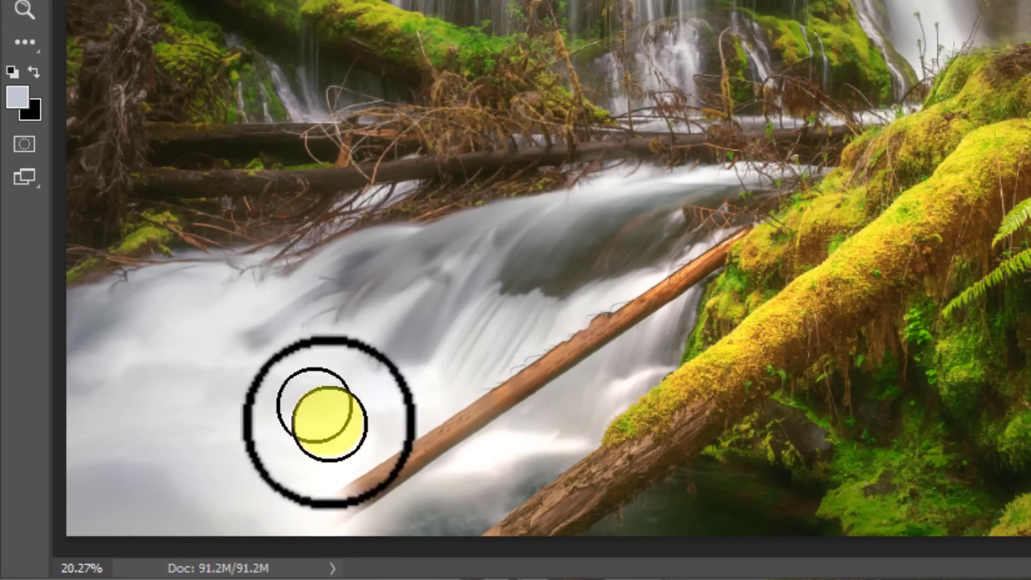
{"action": "mouse_move", "coordinate": [345, 490]}
{"action": "left_mouse_down"}
{"action": "mouse_move", "coordinate": [521, 401]}
{"action": "mouse_move", "coordinate": [562, 354]}
{"action": "mouse_move", "coordinate": [647, 295]}
{"action": "left_mouse_up"}
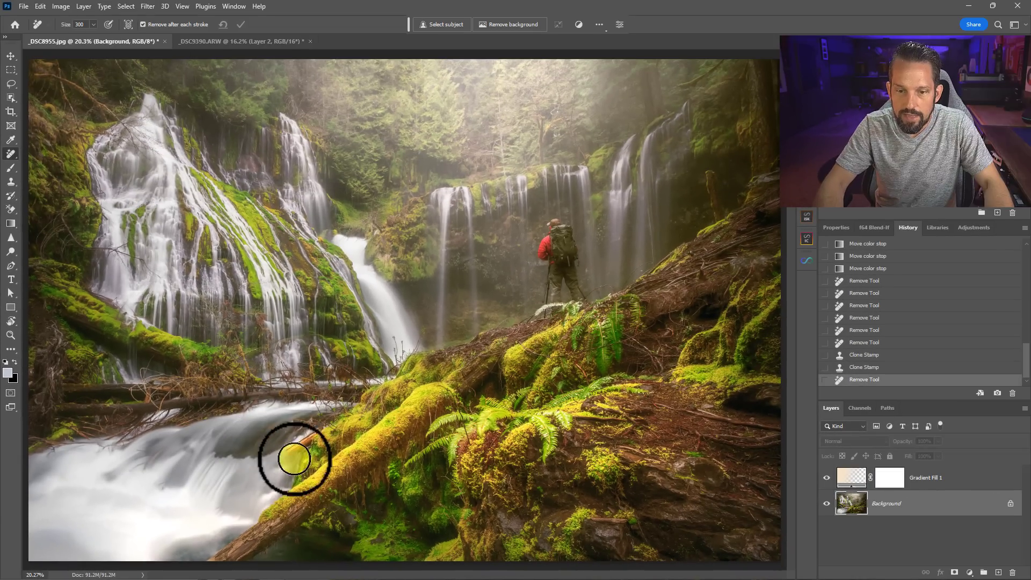
- Clean up the log's remaining traces near its base with Remove Tool strokes
{"action": "mouse_move", "coordinate": [293, 436]}
{"action": "left_mouse_down"}
{"action": "mouse_move", "coordinate": [306, 428]}
{"action": "mouse_move", "coordinate": [297, 439]}
{"action": "left_mouse_up"}
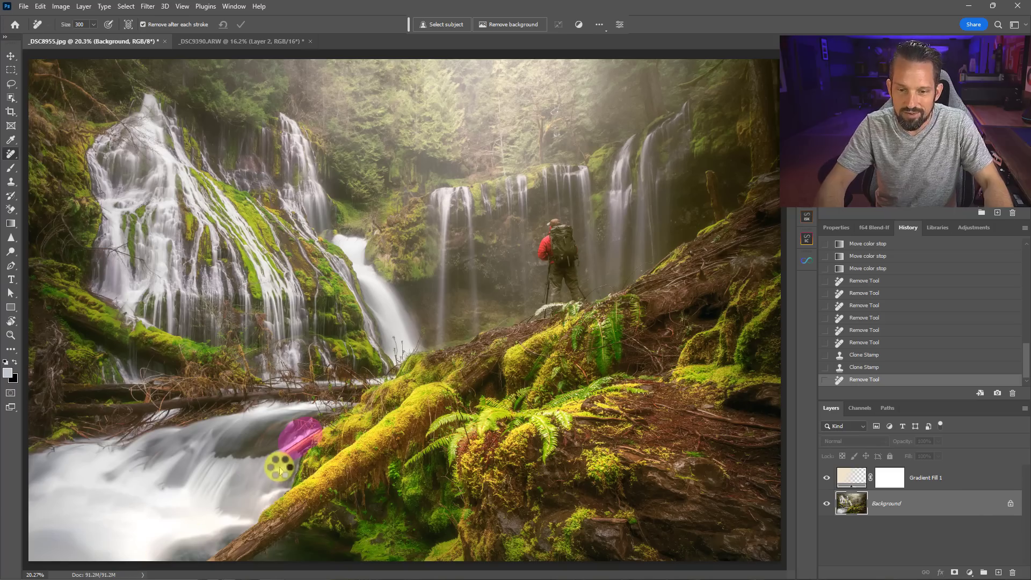
{"action": "left_click_drag", "start_coordinate": [208, 521], "coordinate": [236, 515]}
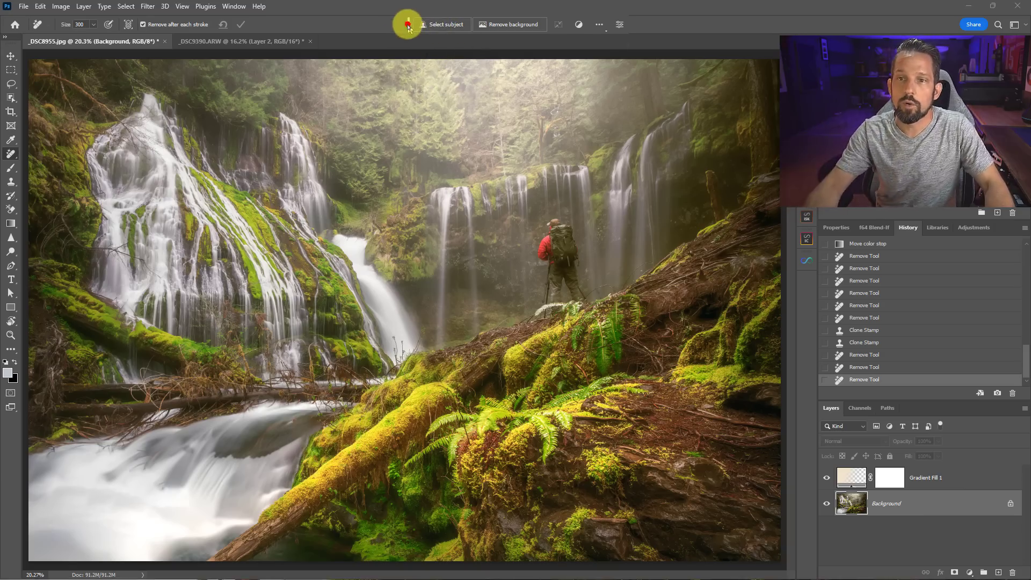
{"action": "left_click_drag", "start_coordinate": [408, 26], "coordinate": [374, 28]}
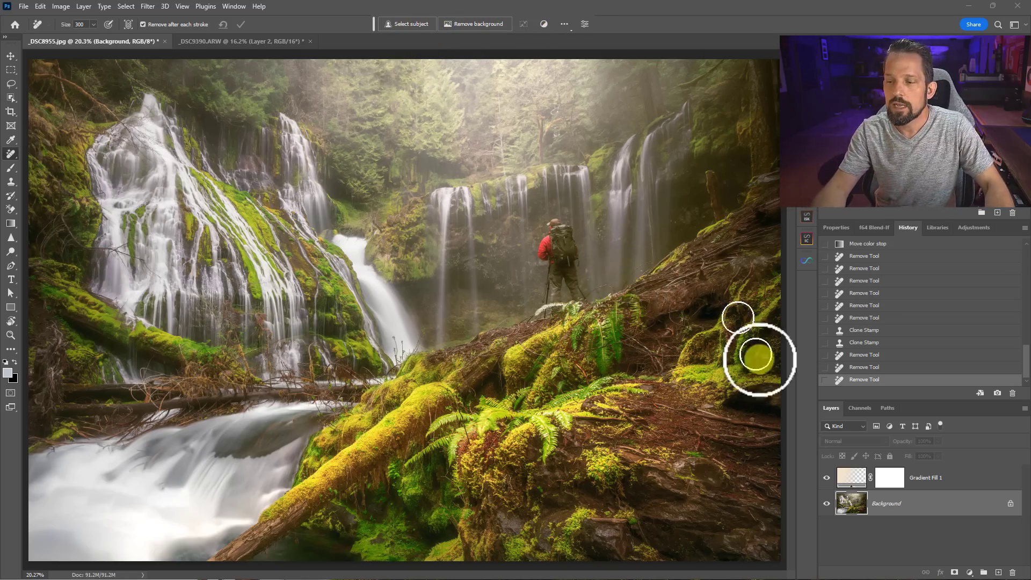
- Select the hiker with Select Subject and add a Curves 1 adjustment masked to the hiker
{"action": "left_click", "coordinate": [918, 510]}
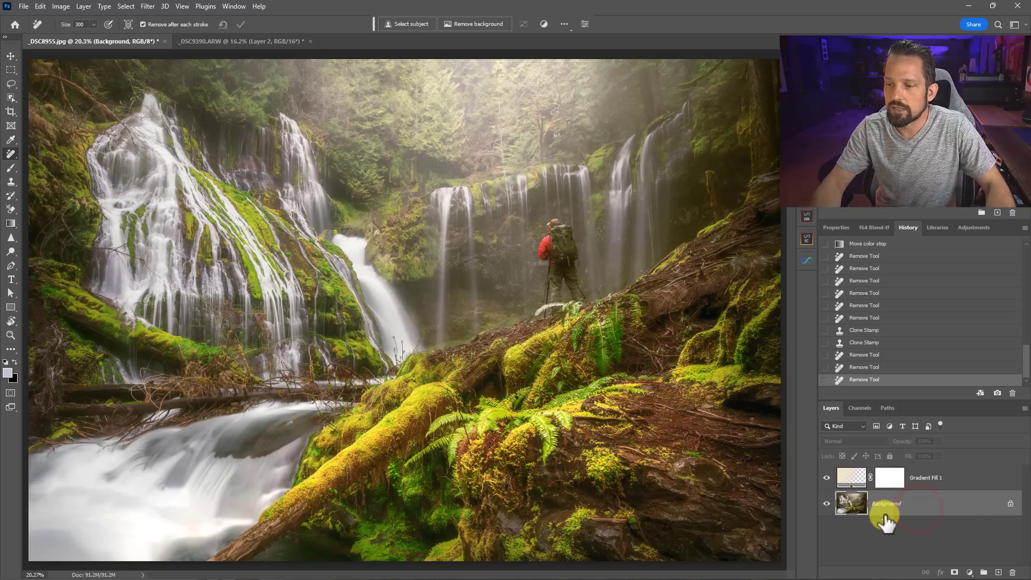
{"action": "left_click", "coordinate": [418, 25]}
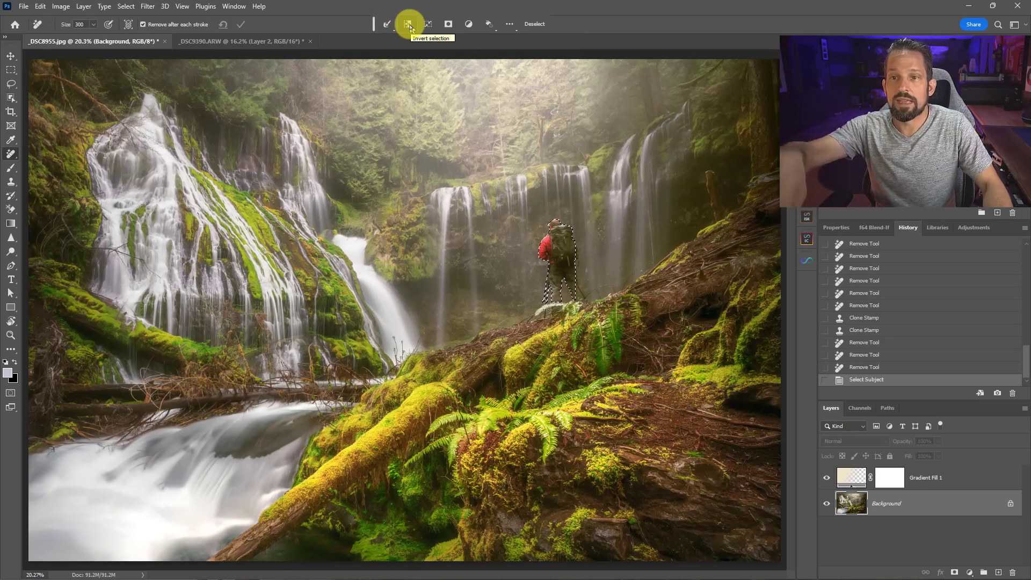
{"action": "left_click", "coordinate": [470, 25]}
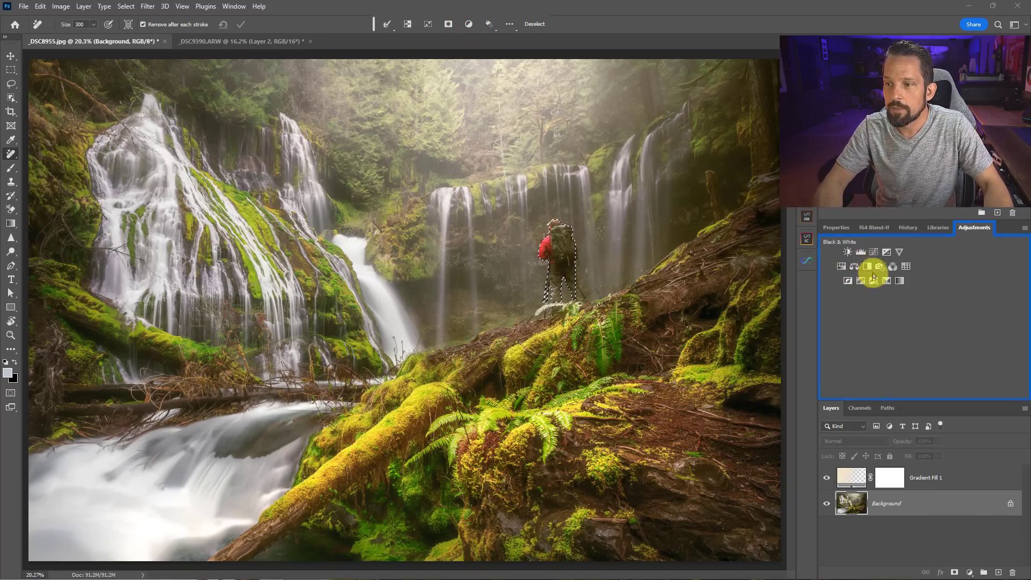
{"action": "left_click", "coordinate": [873, 253]}
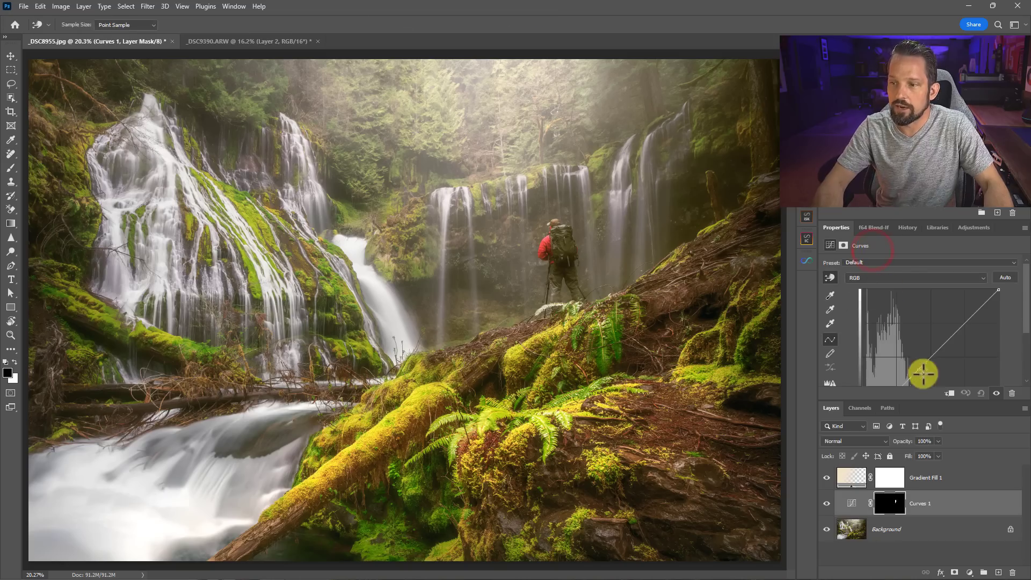
- Move the Curves 1 RGB midtone point to a Custom curve, comparing with Gradient Fill 1 hidden and shown
{"action": "left_click", "coordinate": [826, 503]}
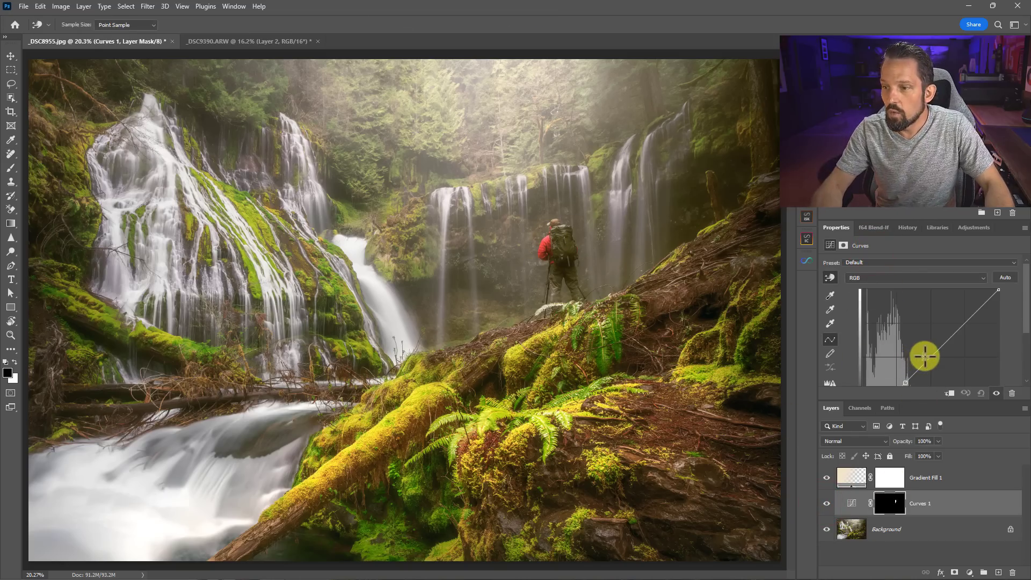
{"action": "mouse_move", "coordinate": [930, 359]}
{"action": "left_mouse_down"}
{"action": "mouse_move", "coordinate": [927, 350]}
{"action": "mouse_move", "coordinate": [934, 356]}
{"action": "left_mouse_up"}
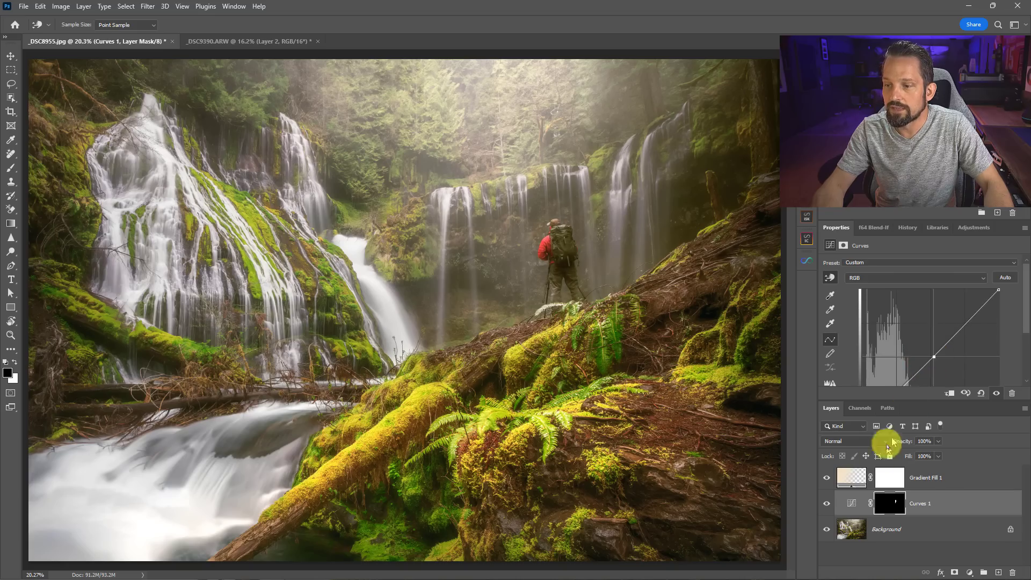
{"action": "left_click", "coordinate": [825, 477]}
{"action": "left_click", "coordinate": [825, 503]}
{"action": "left_click", "coordinate": [827, 477]}
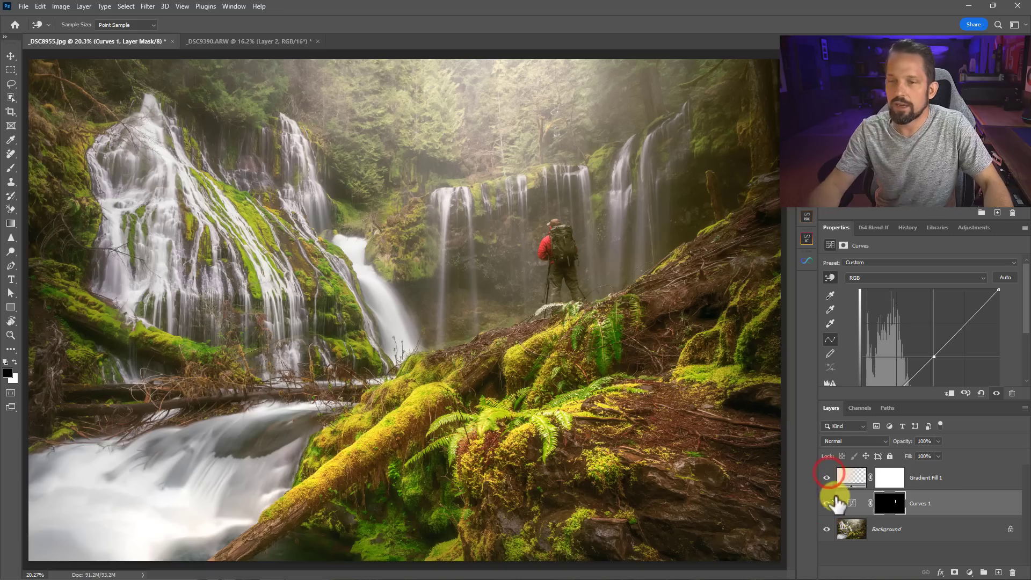
{"action": "left_click", "coordinate": [854, 531]}
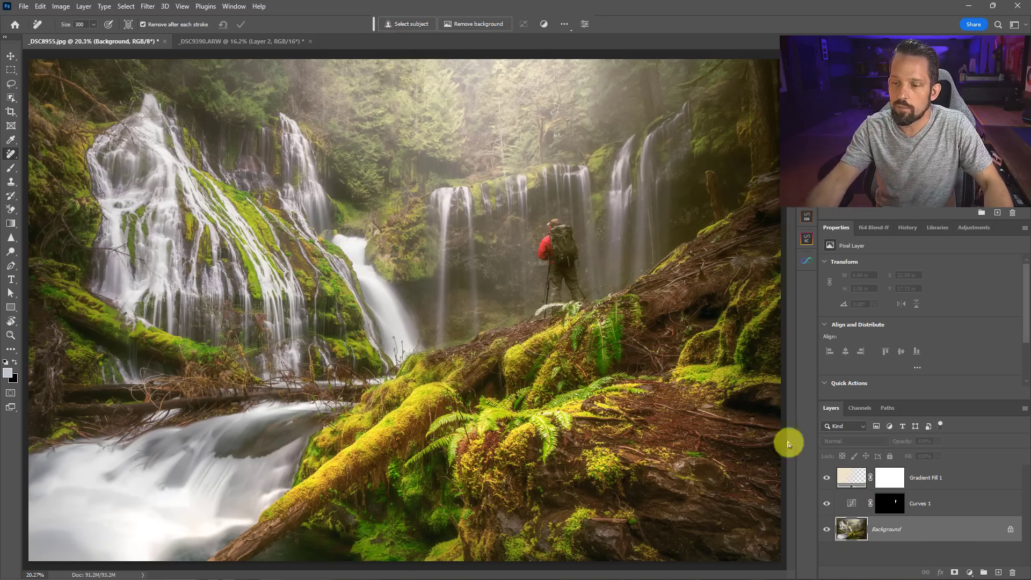
- Unlock the Background layer so it becomes Layer 0, then reselect Curves 1
{"action": "left_click", "coordinate": [848, 505]}
{"action": "left_click", "coordinate": [850, 481]}
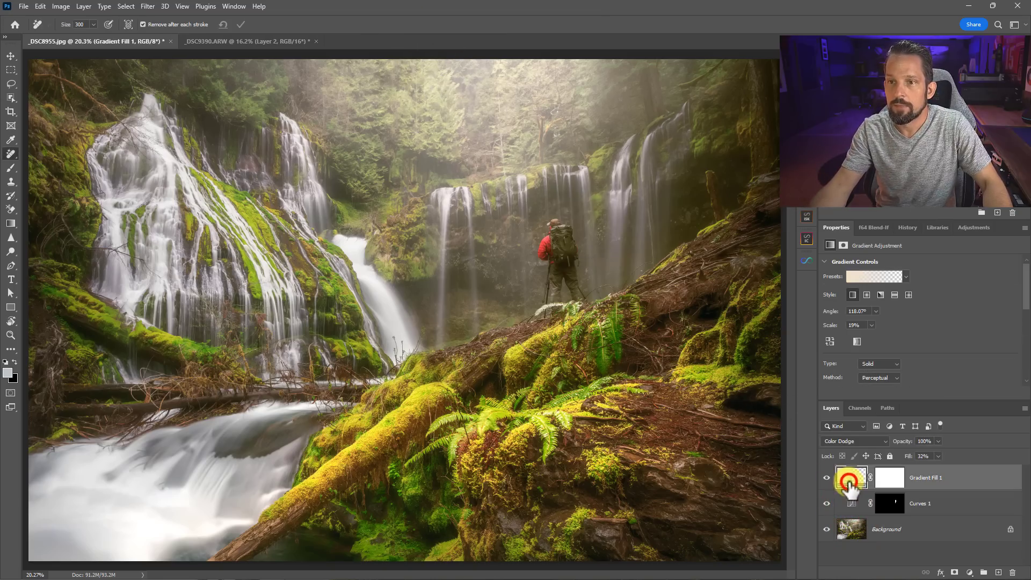
{"action": "left_click", "coordinate": [850, 505]}
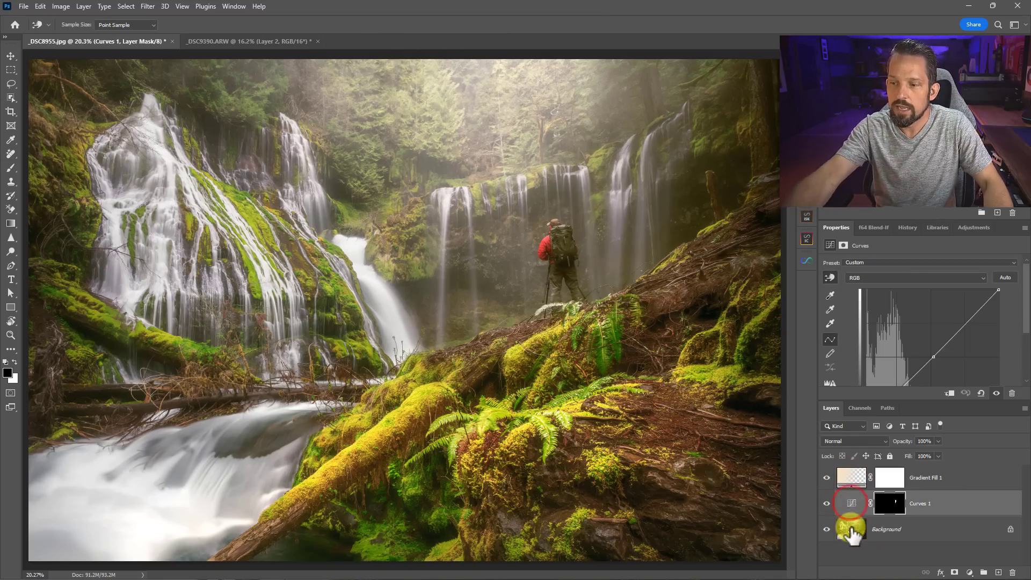
{"action": "left_click", "coordinate": [851, 526]}
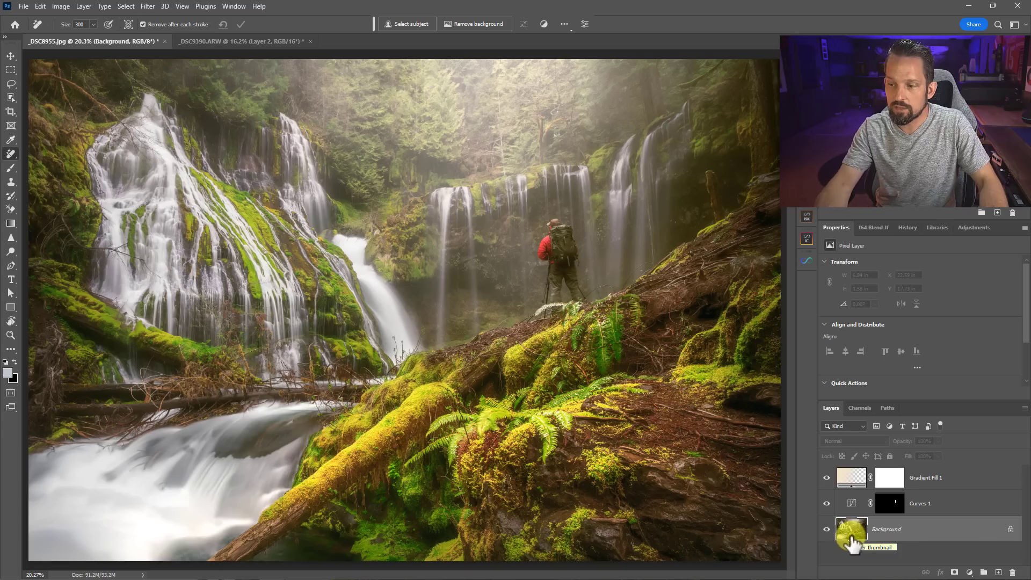
{"action": "left_click", "coordinate": [891, 505]}
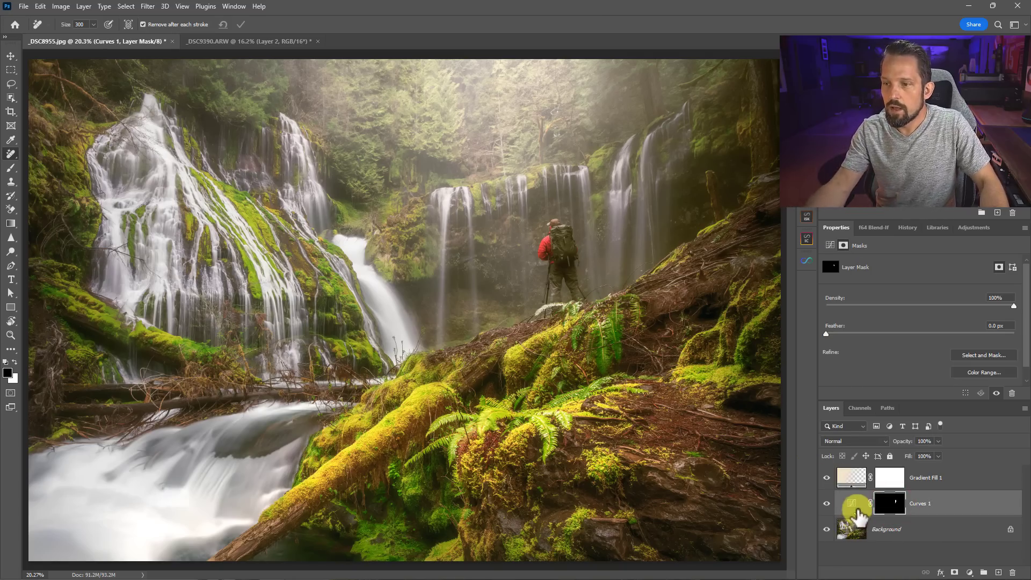
{"action": "left_click", "coordinate": [848, 530]}
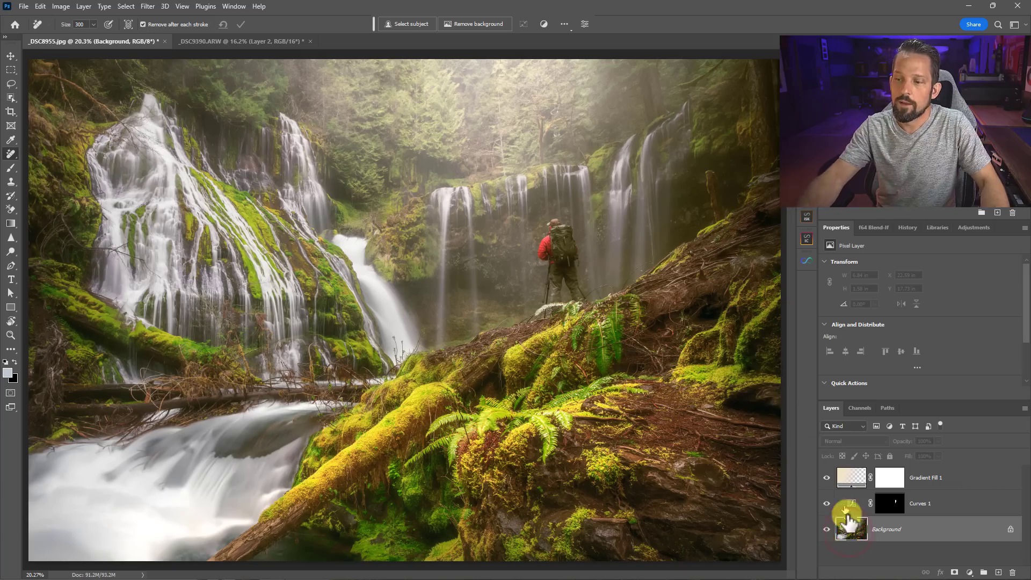
{"action": "left_click", "coordinate": [1009, 528]}
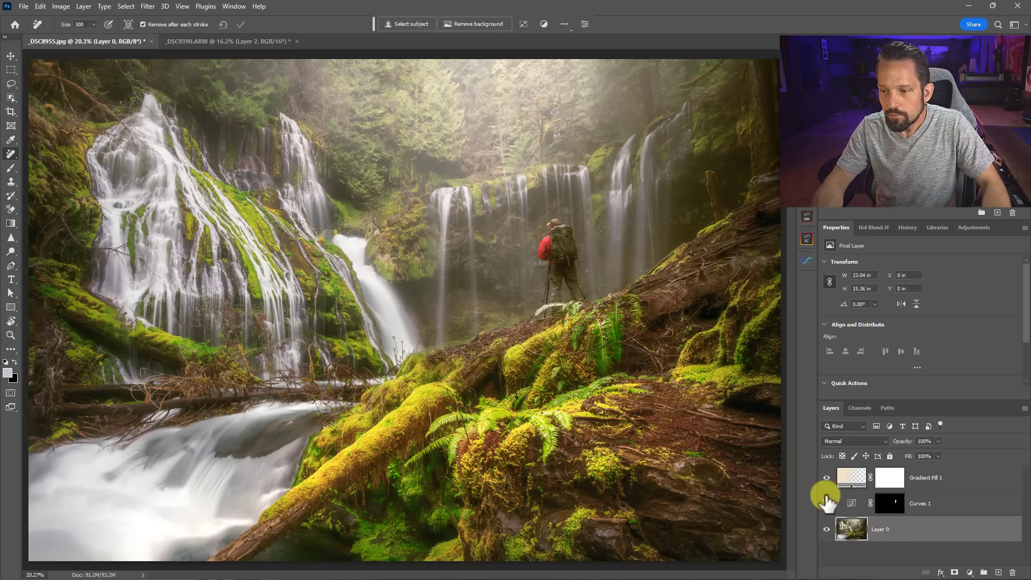
{"action": "left_click", "coordinate": [846, 501]}
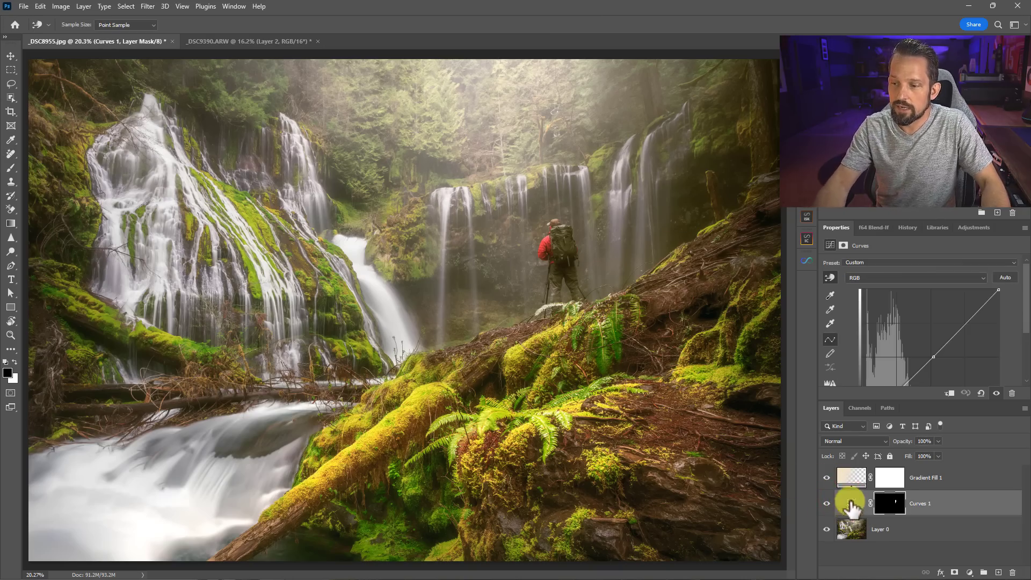